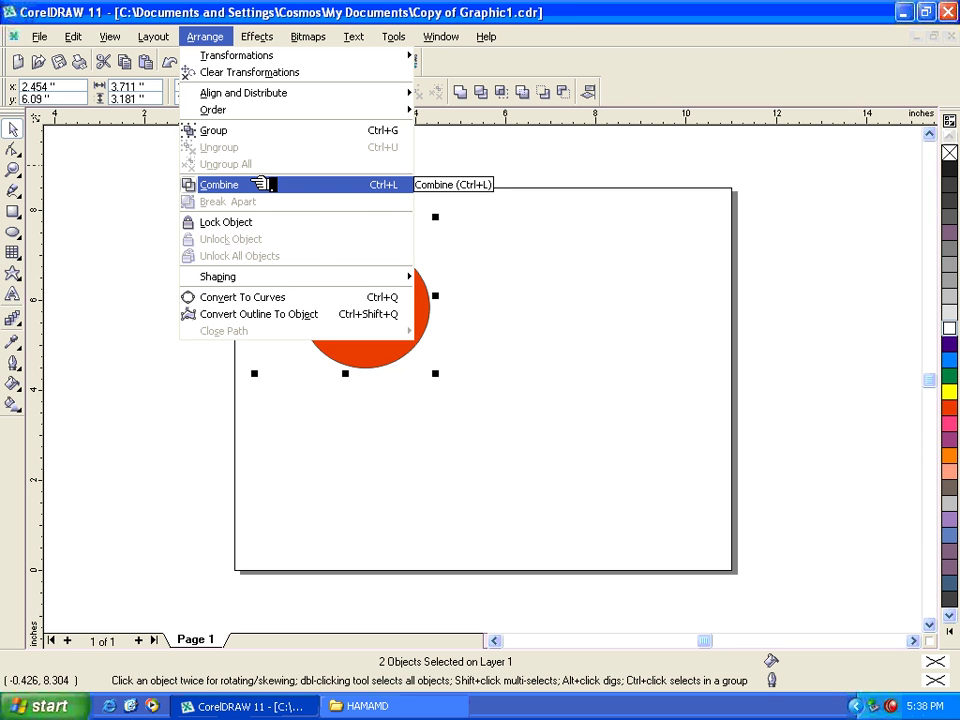
- Combine the two overlapping circles into one curve and break that curve apart again
left_click(260, 184)
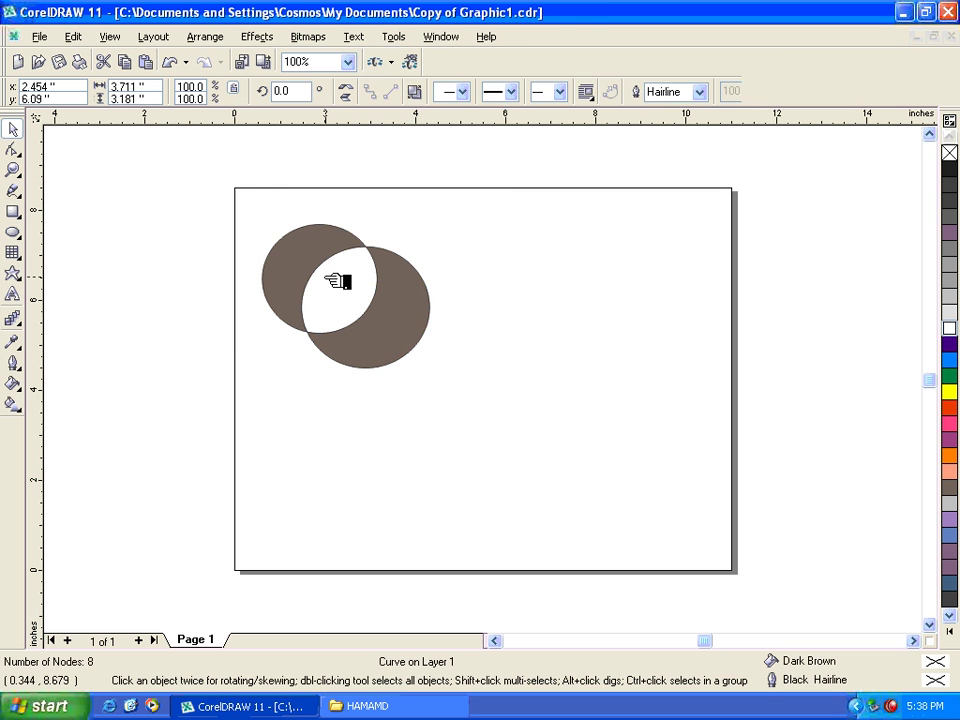
left_click(212, 38)
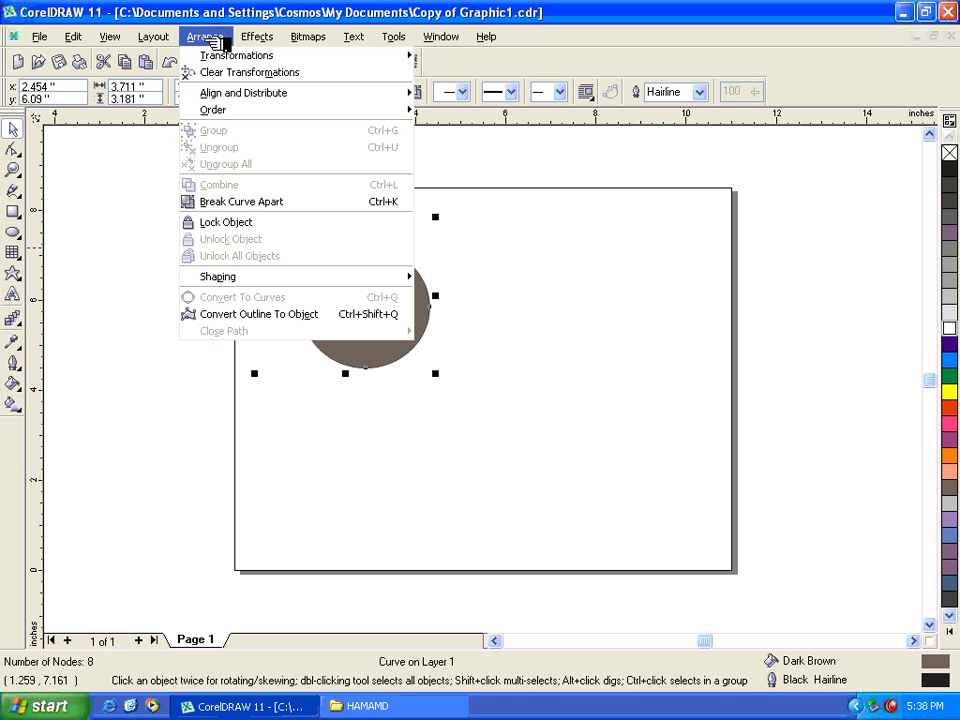
left_click(241, 202)
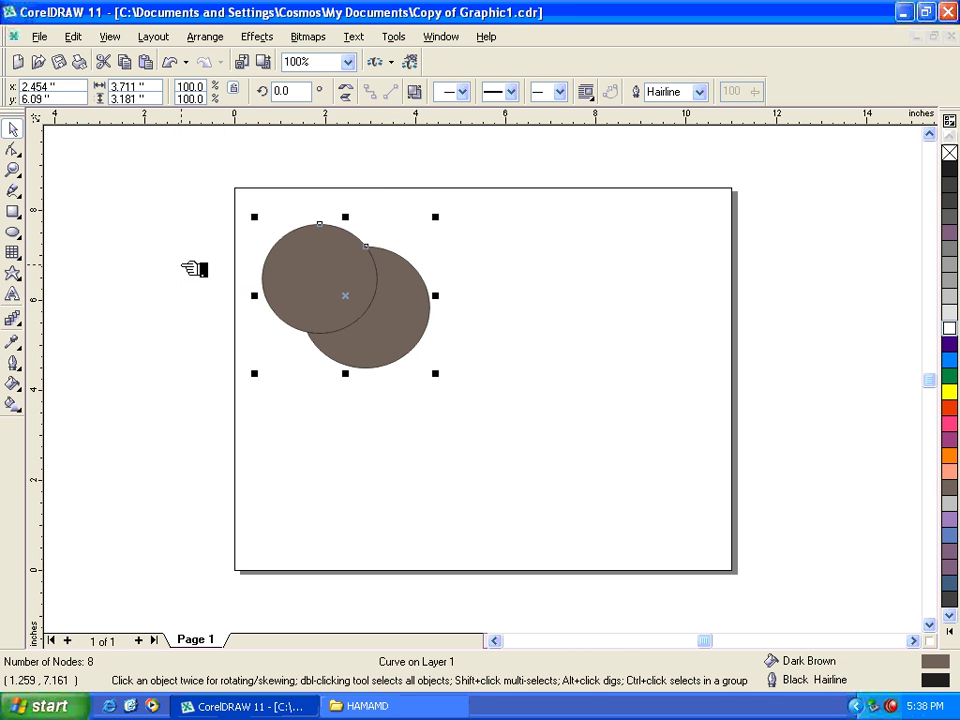
- Undo the break-apart and the combine so the brown and red circles are restored, and deselect them
key("ctrl+z")
key("ctrl+z")
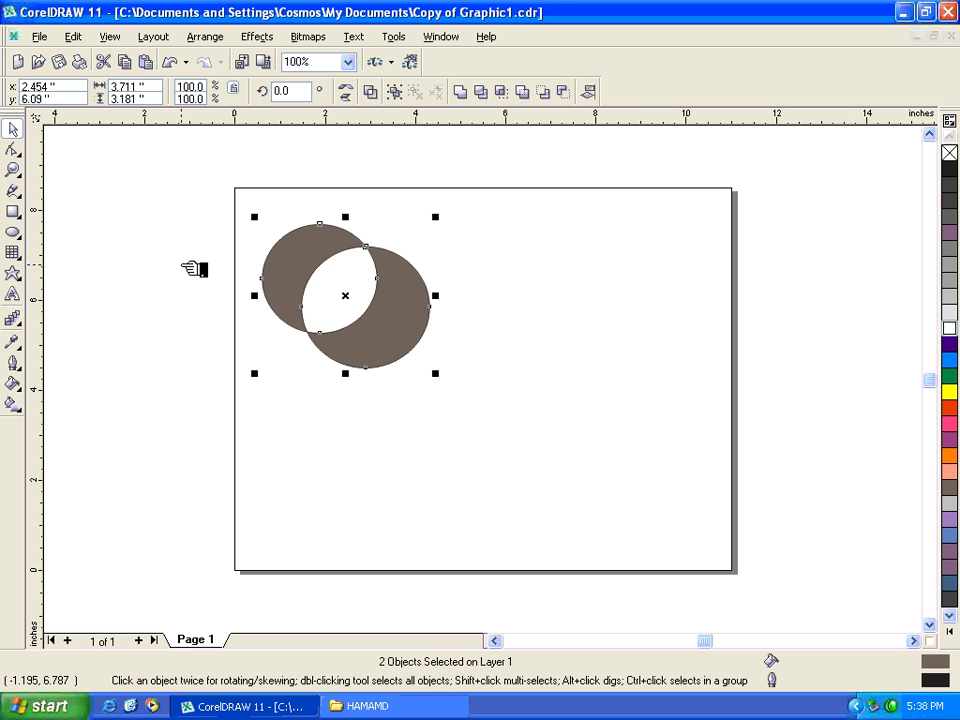
key("Escape")
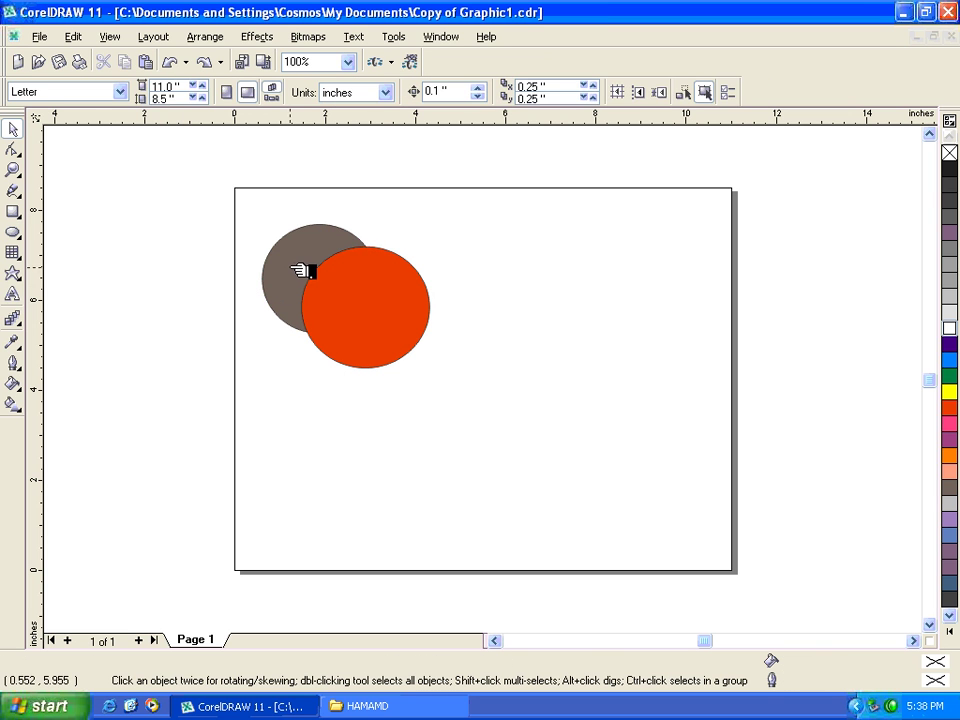
- Bring the brown circle in front of the red circle
left_click(317, 236)
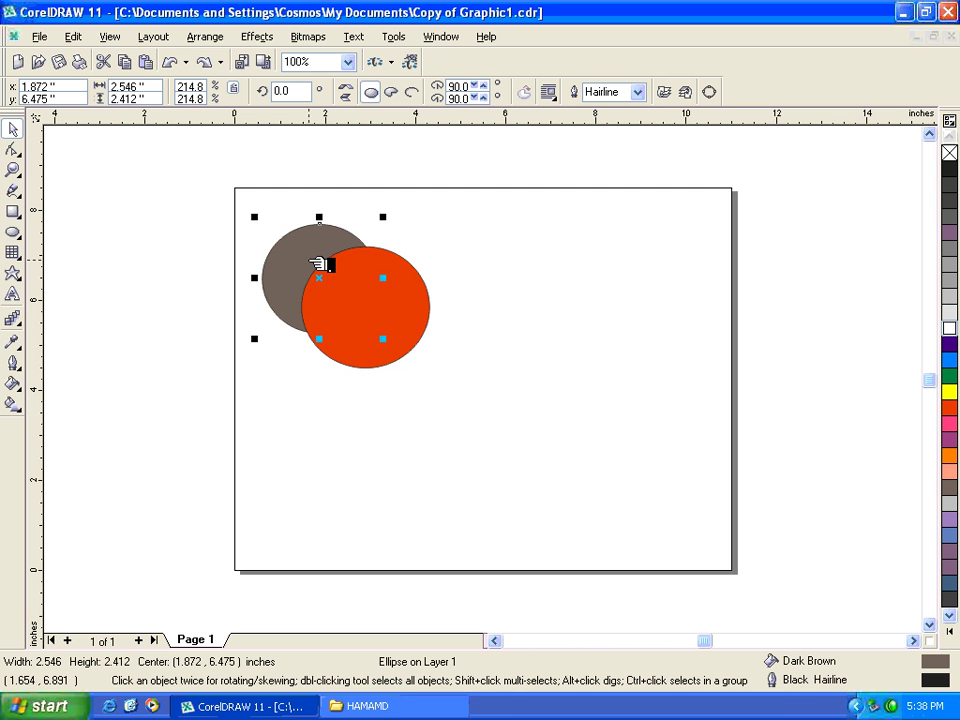
left_click_drag(210, 165, 408, 338)
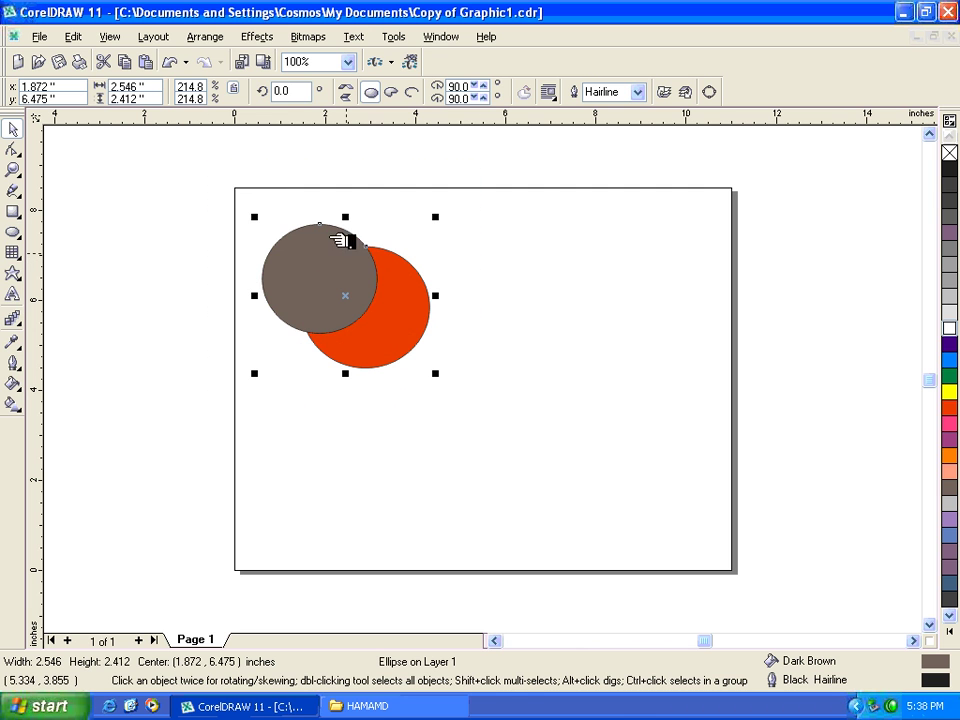
left_click(208, 37)
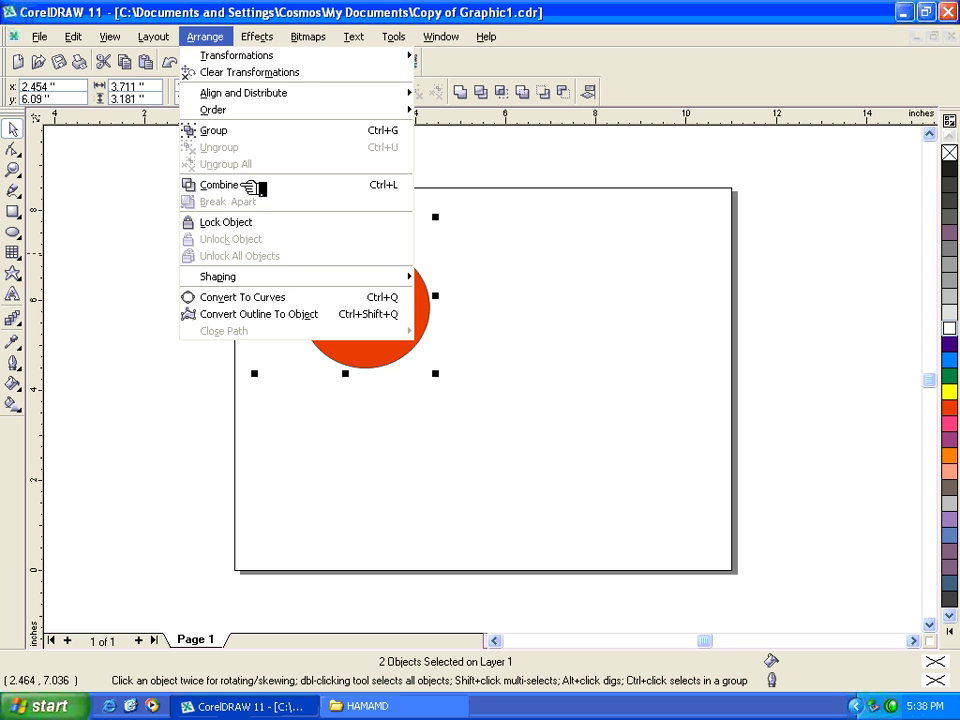
left_click(111, 236)
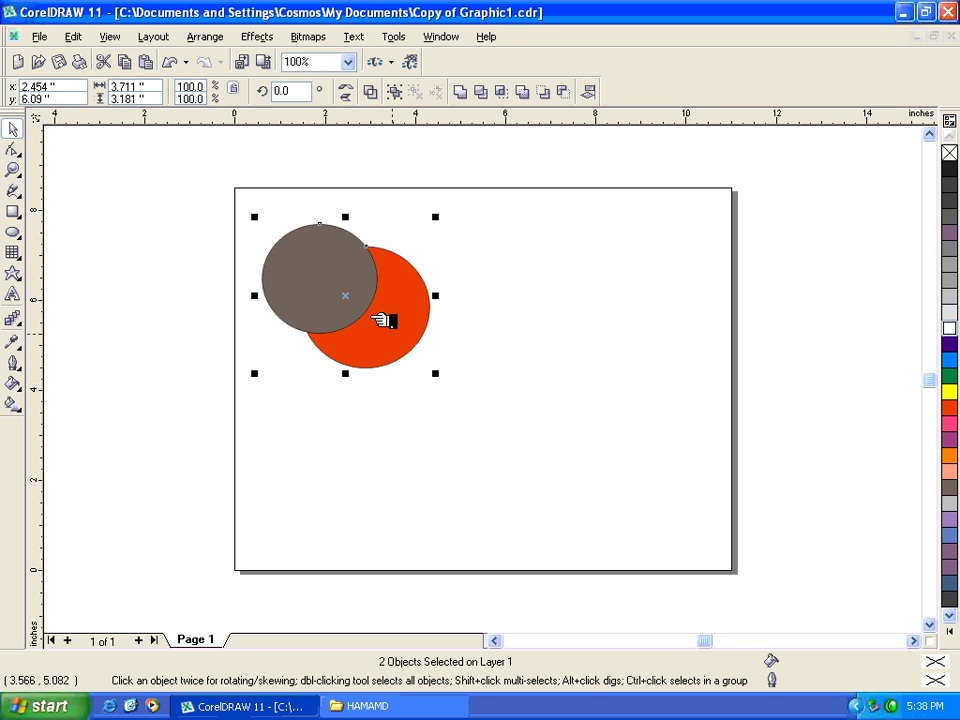
key("Escape")
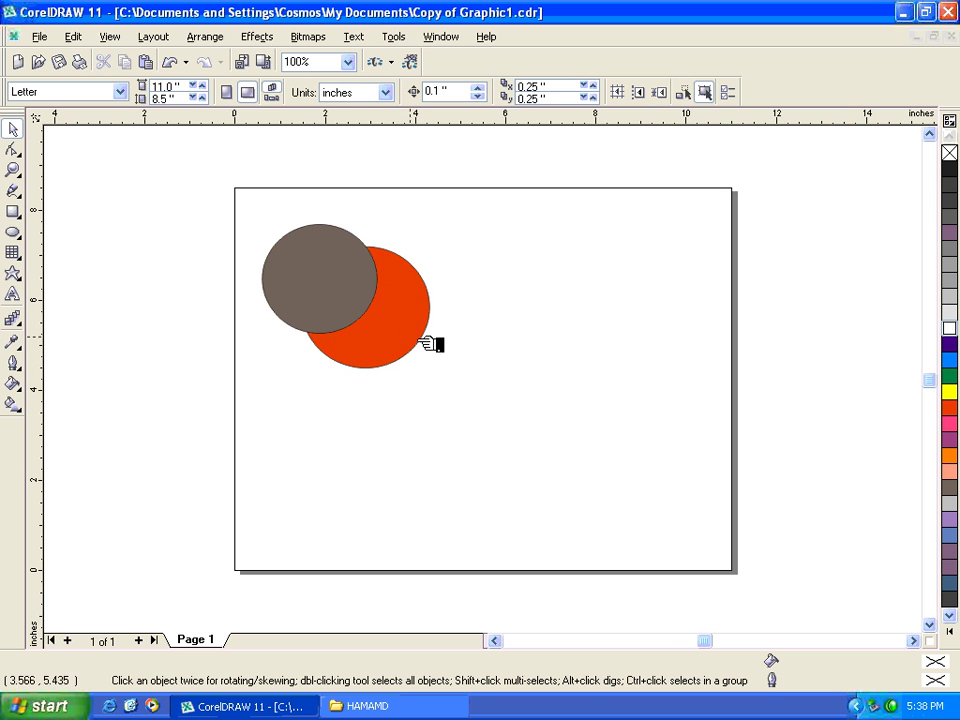
- Shift the red circle slightly up and left behind the brown one, and move both circles to the right half of the page
mouse_move(430, 342)
left_mouse_down()
mouse_move(412, 332)
mouse_move(421, 325)
left_mouse_up()
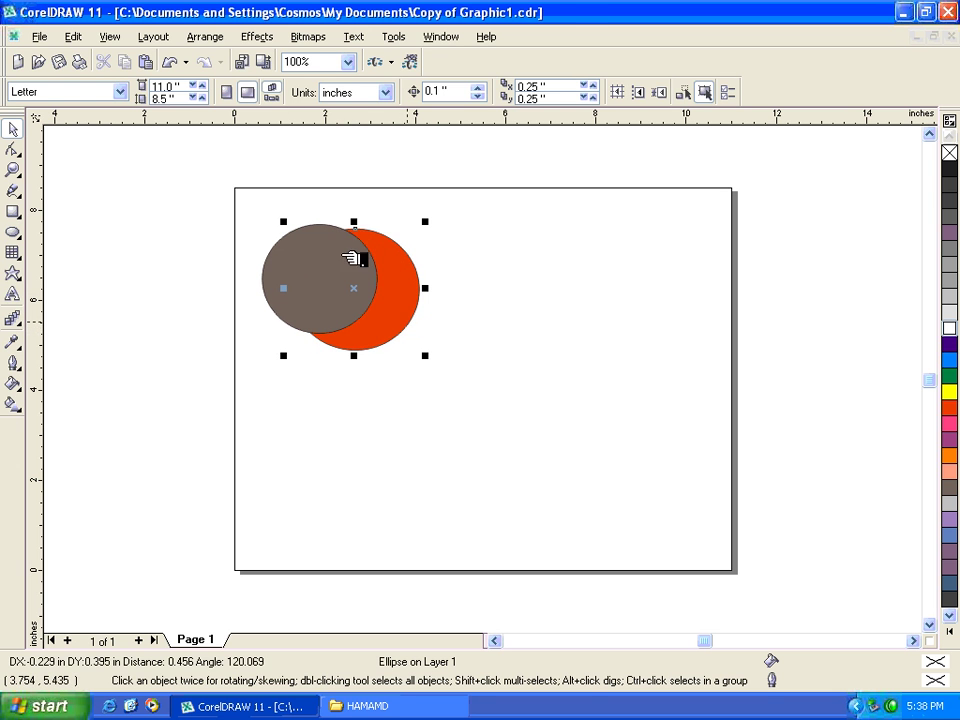
left_click_drag(236, 197, 499, 388)
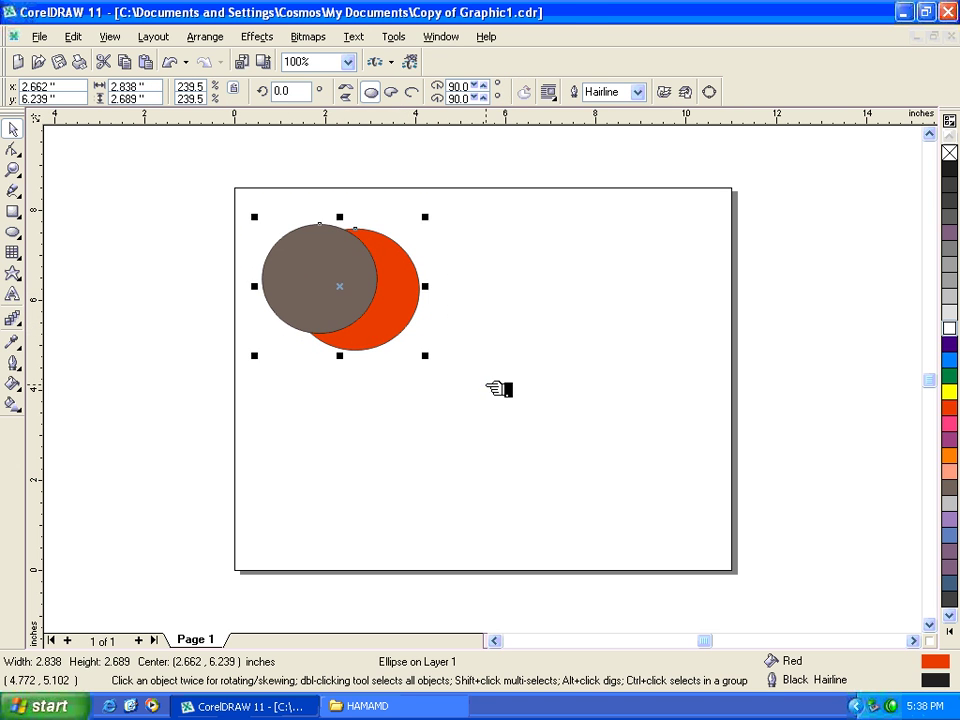
left_click_drag(349, 285, 568, 328)
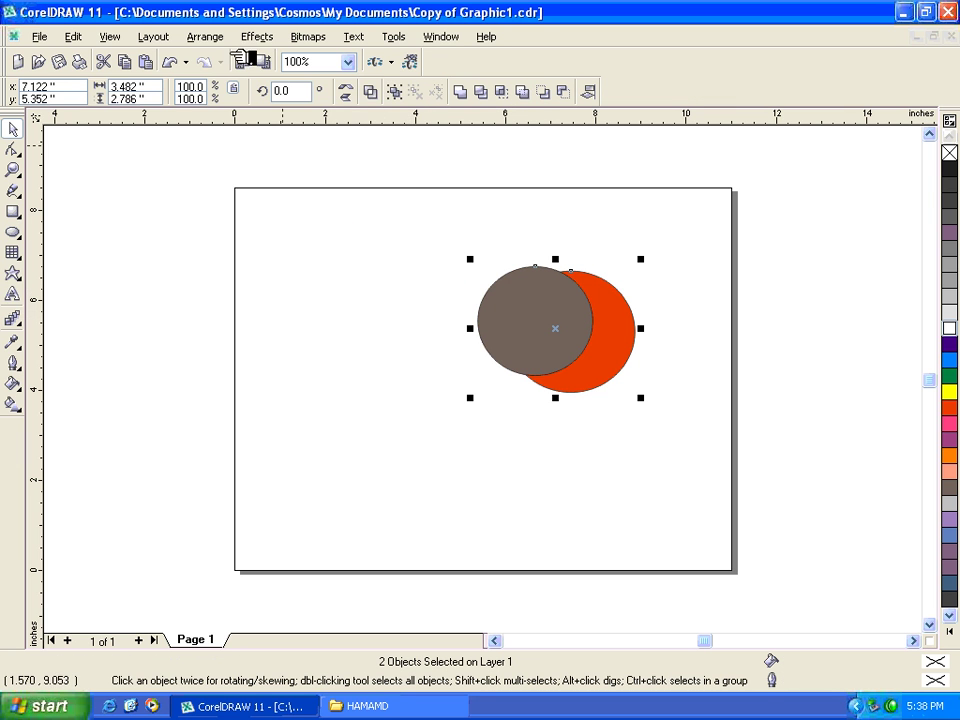
- Combine the brown and red circles into a single curve, and break the combined curve apart
left_click(229, 40)
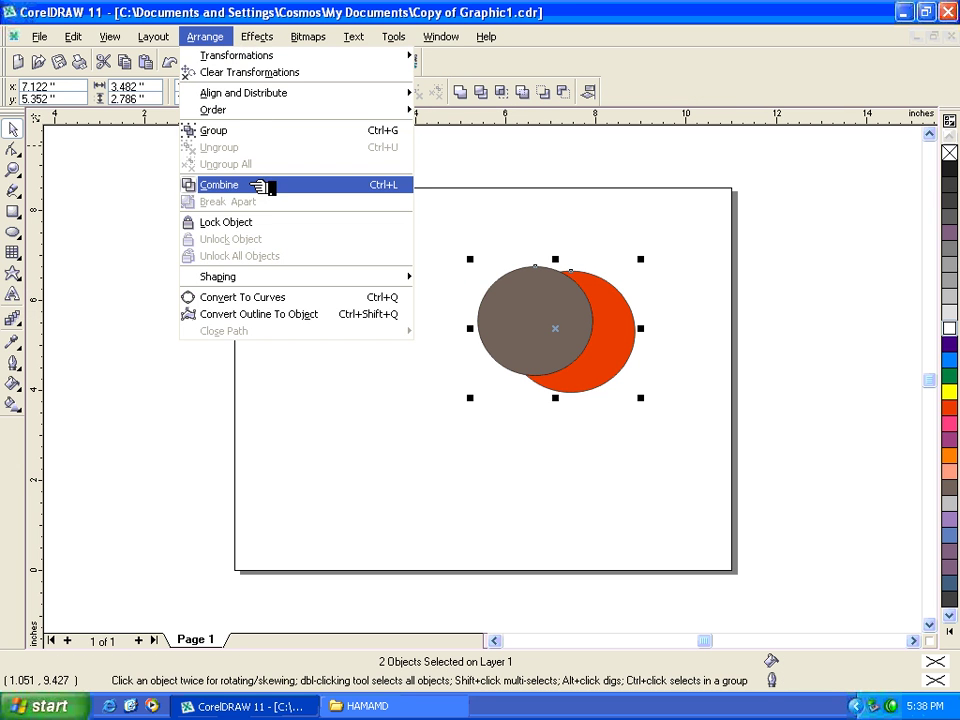
left_click(260, 185)
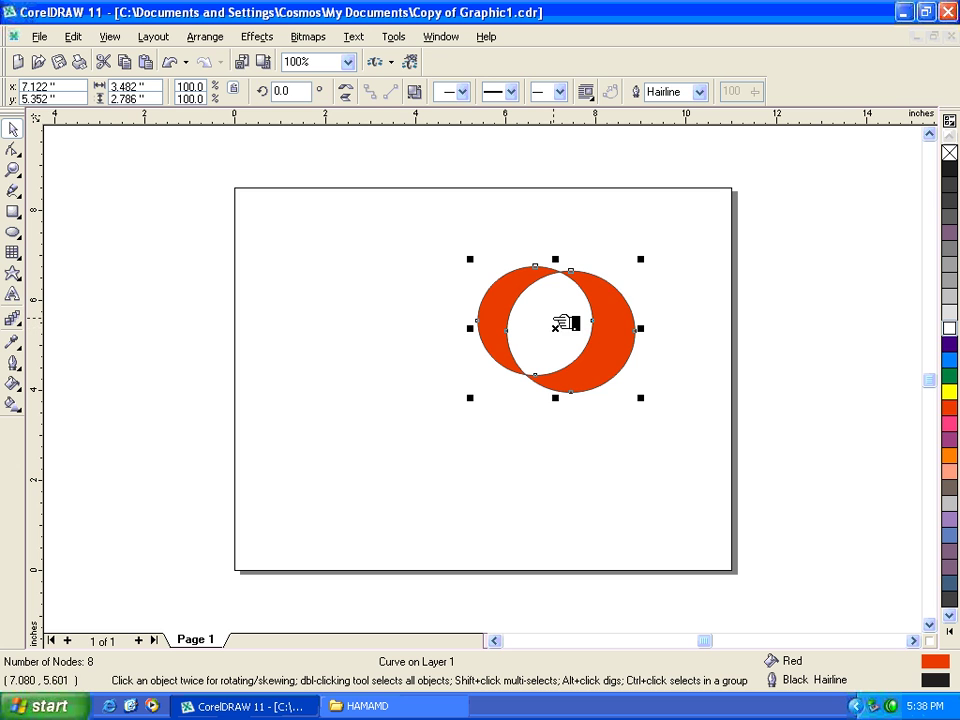
left_click(216, 38)
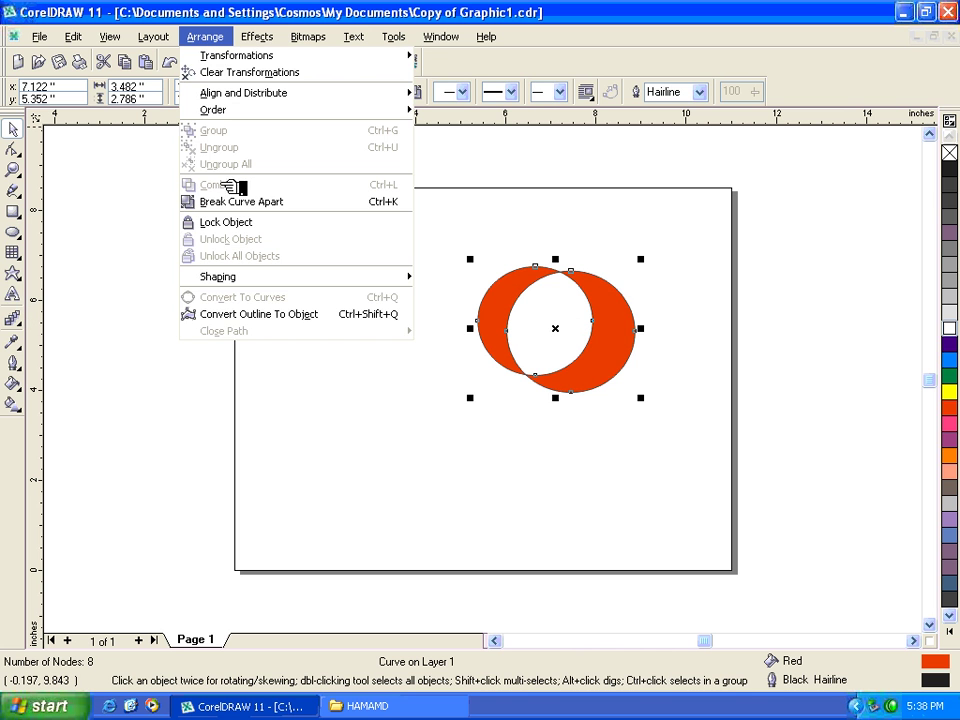
left_click(208, 201)
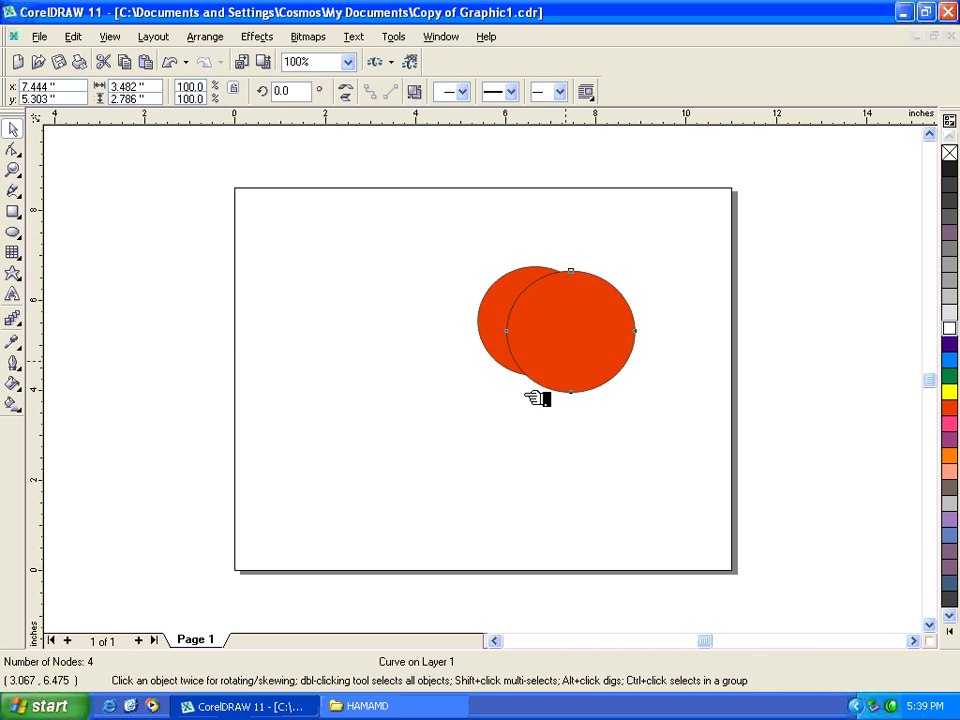
- Pull the larger red circle away to the lower left of the smaller one, and delete both circles
left_click_drag(536, 396, 357, 463)
left_click(548, 340)
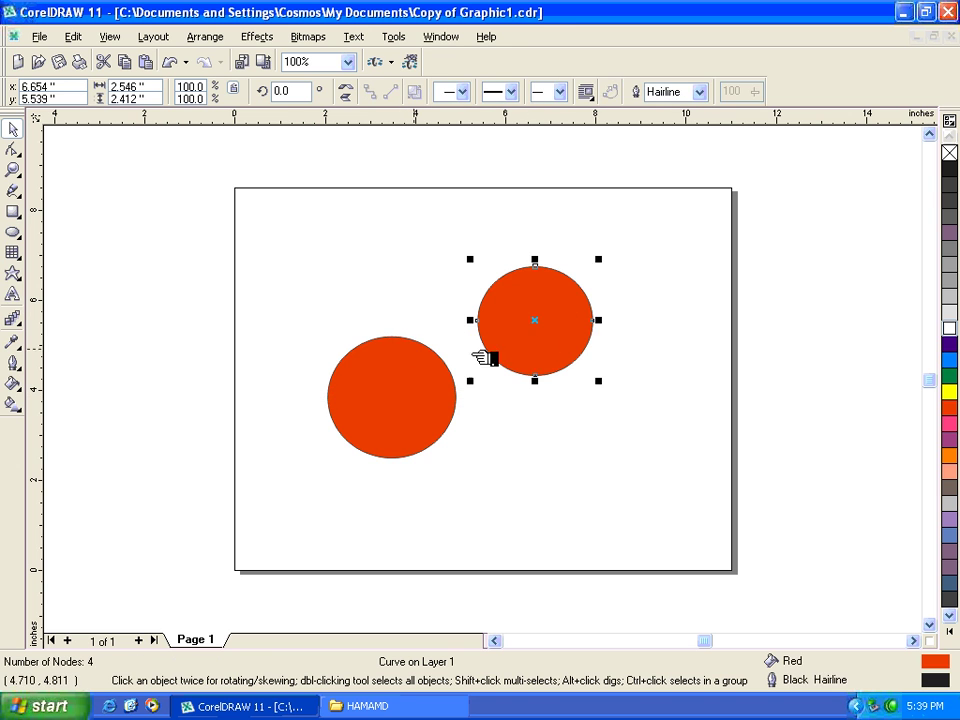
left_click_drag(270, 208, 615, 530)
key("Delete")
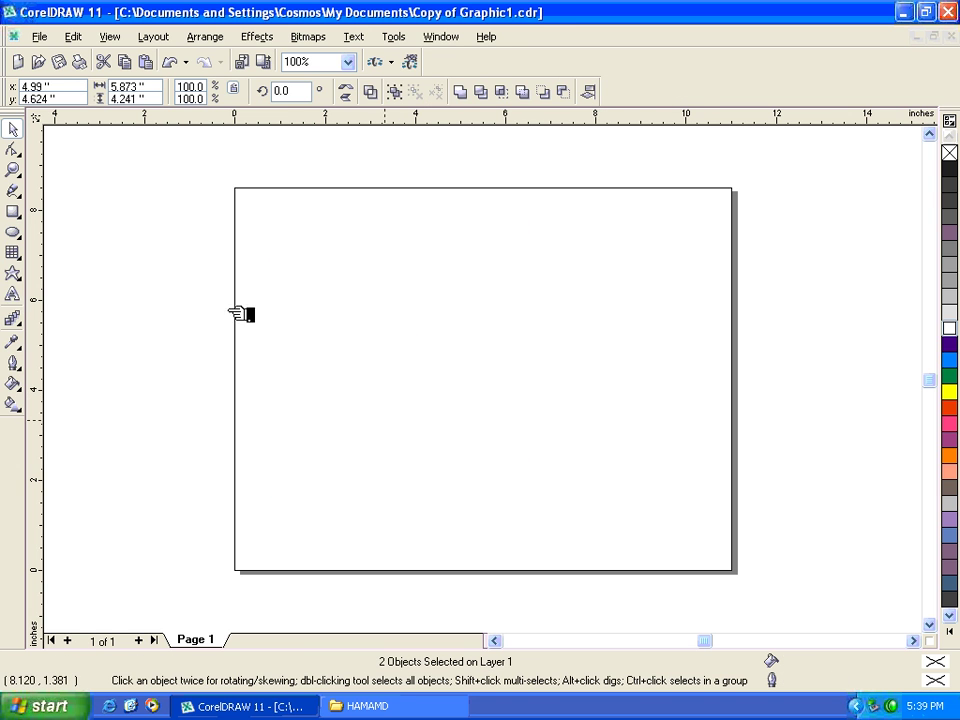
- Spray a wavy Artistic Media stroke across the upper part of the page using the cherry blossom spraylist
left_click(13, 191)
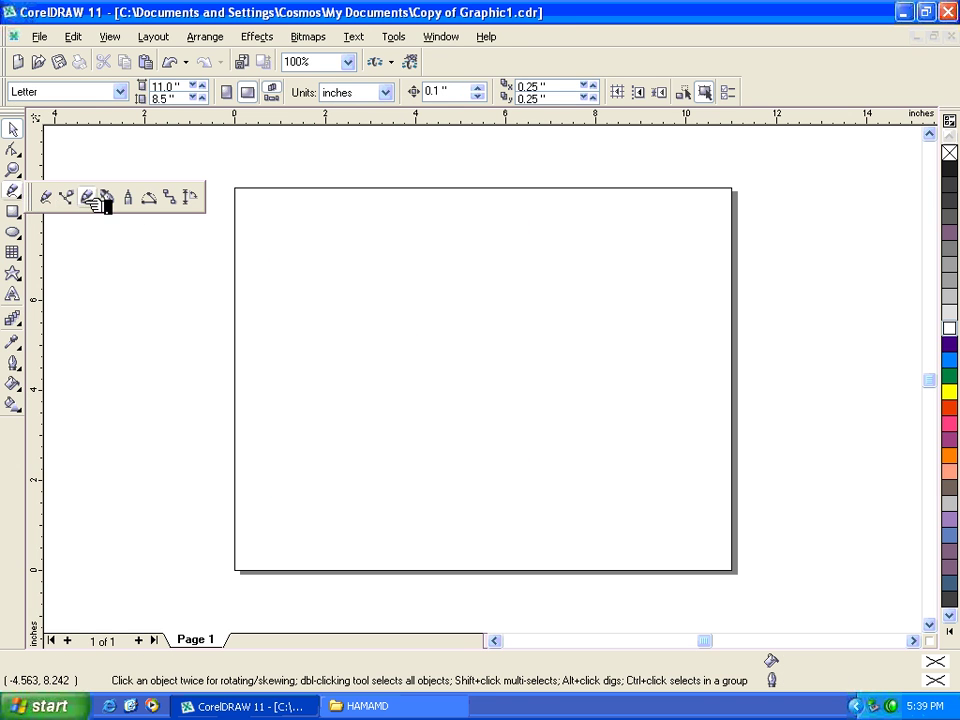
left_click(89, 198)
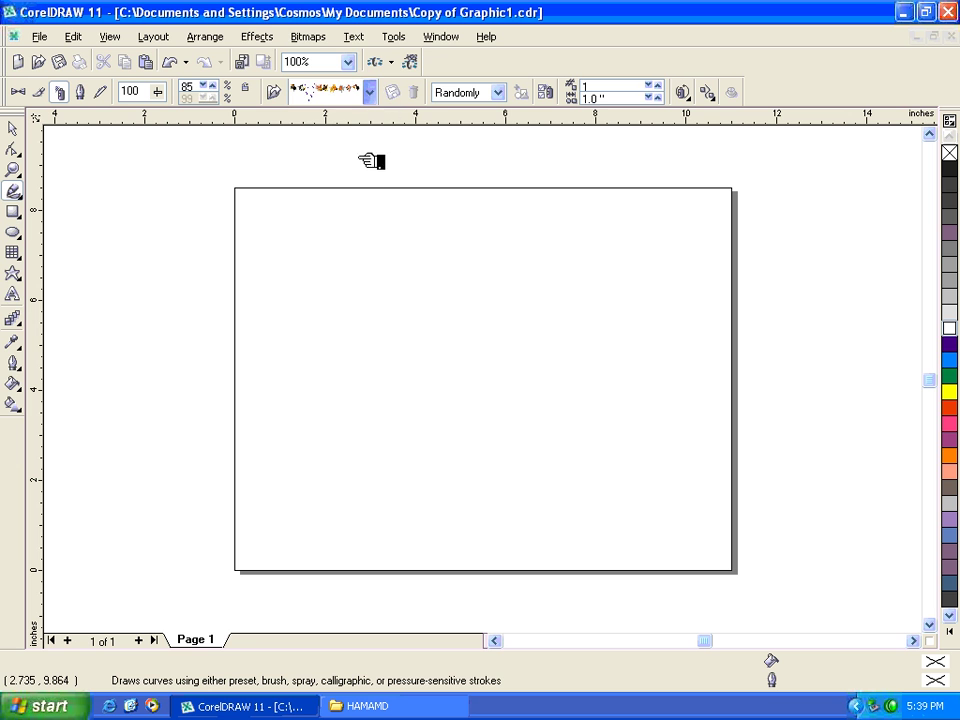
left_click(369, 92)
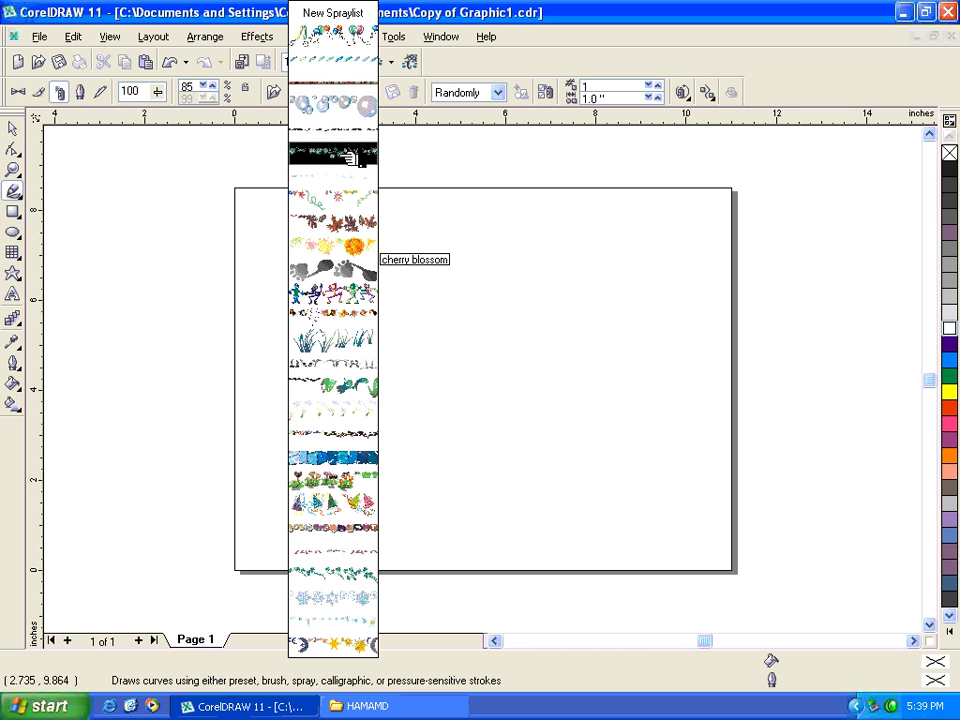
left_click(345, 157)
mouse_move(305, 288)
left_mouse_down()
mouse_move(440, 318)
mouse_move(493, 282)
mouse_move(563, 312)
mouse_move(620, 299)
left_mouse_up()
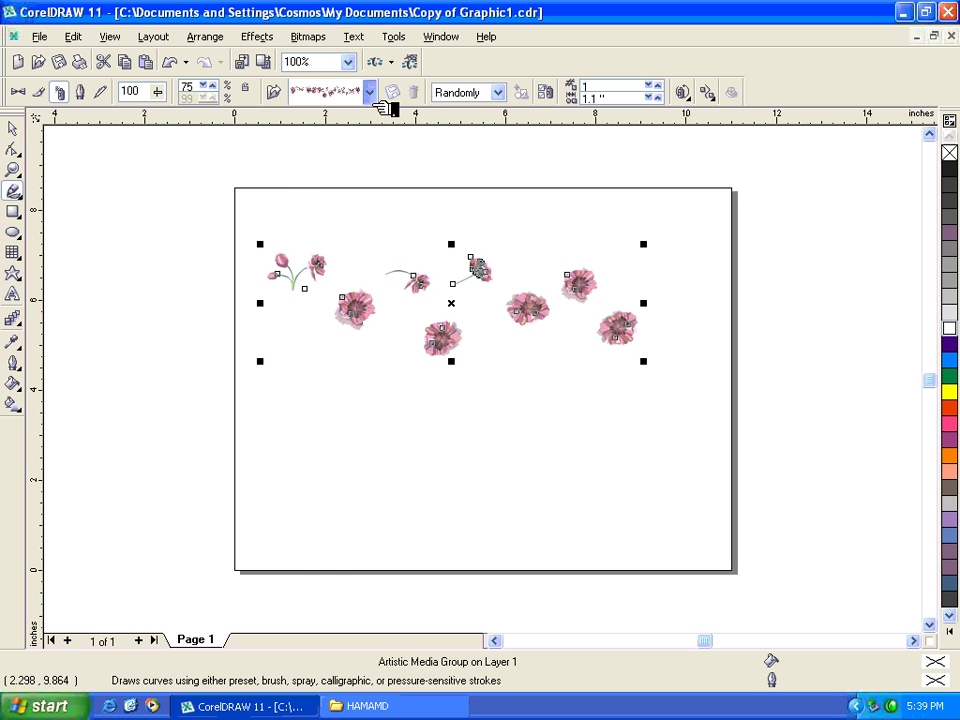
- Change the sprayed stroke's spraylist to moss and mushrooms
left_click(369, 92)
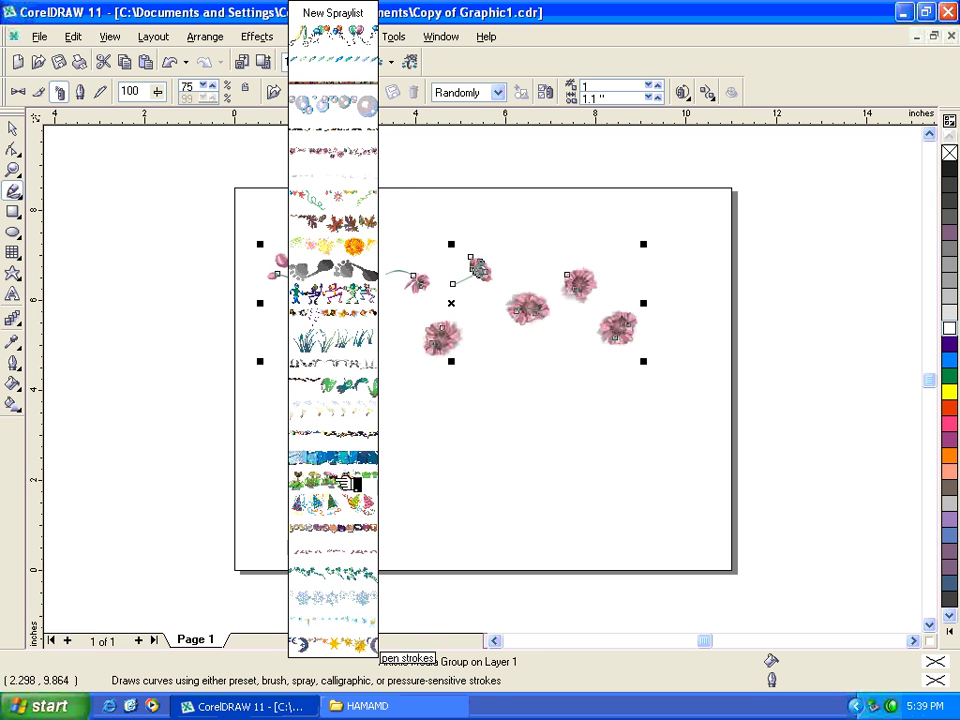
left_click(352, 483)
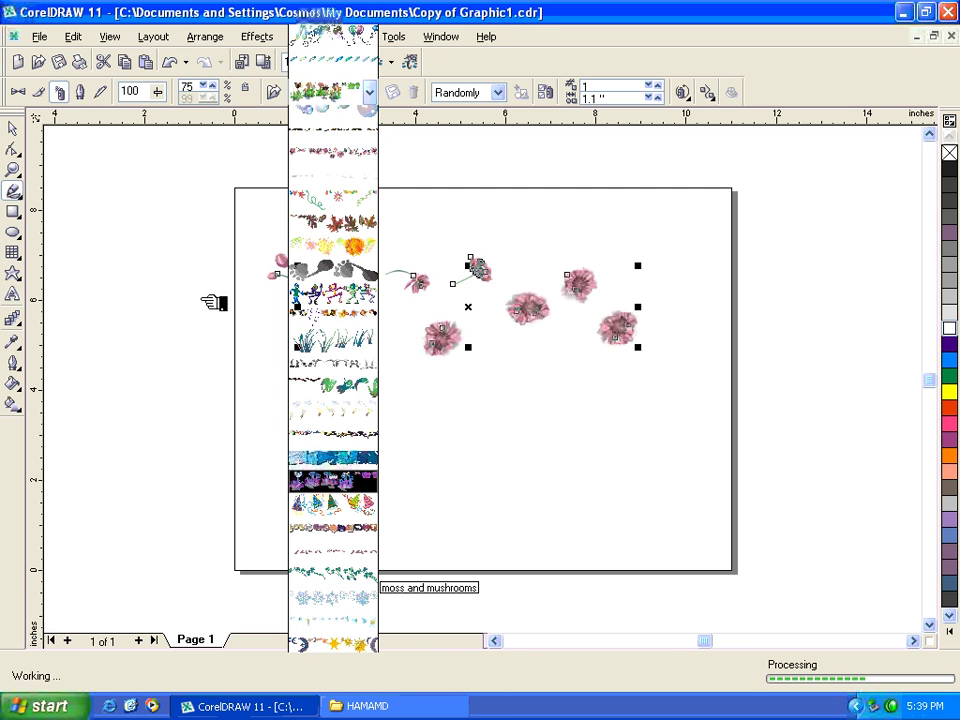
left_click(360, 574)
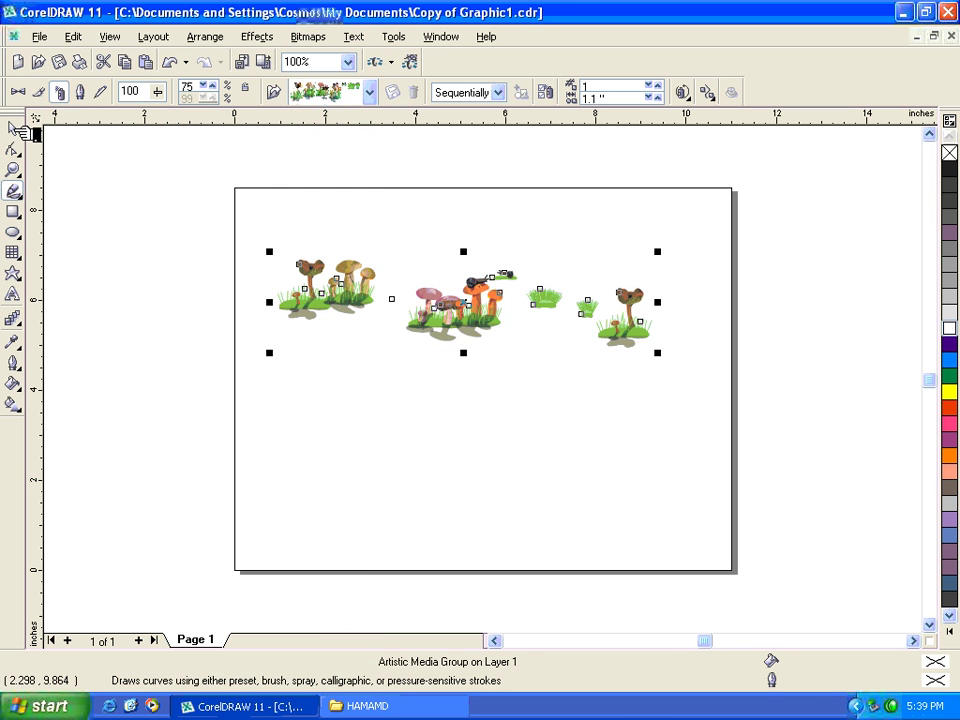
- Break the moss and mushrooms artistic media group apart from its path
left_click(336, 296)
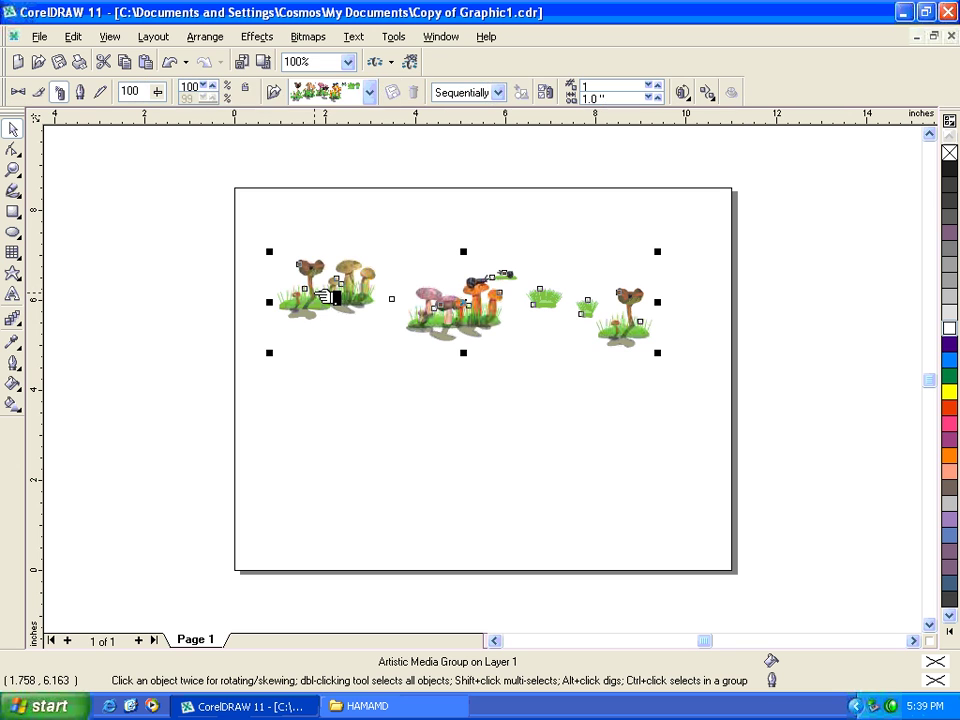
left_click(222, 37)
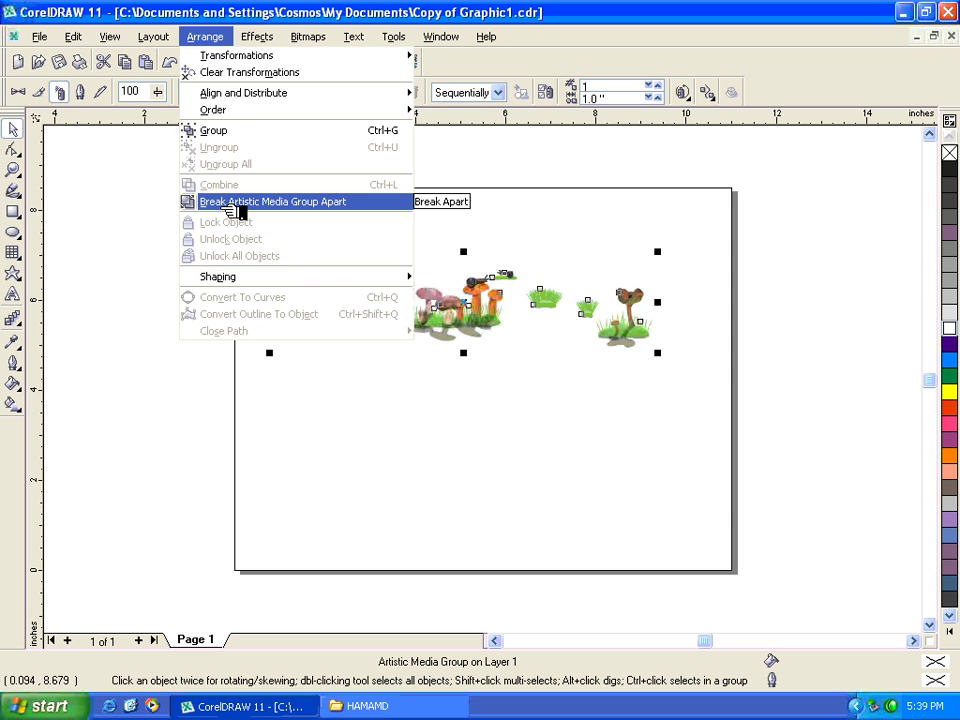
left_click(236, 204)
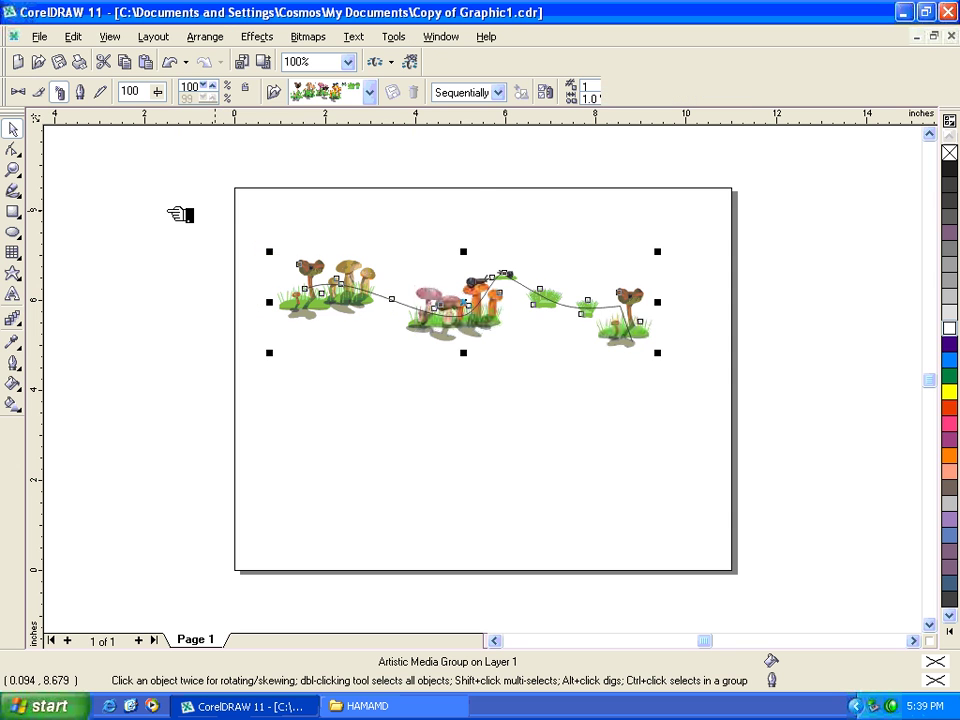
- Select the path line running through the mushrooms, move it down, and delete it
left_click(405, 303)
mouse_move(405, 303)
left_mouse_down()
mouse_move(392, 364)
mouse_move(400, 367)
left_mouse_up()
key("Delete")
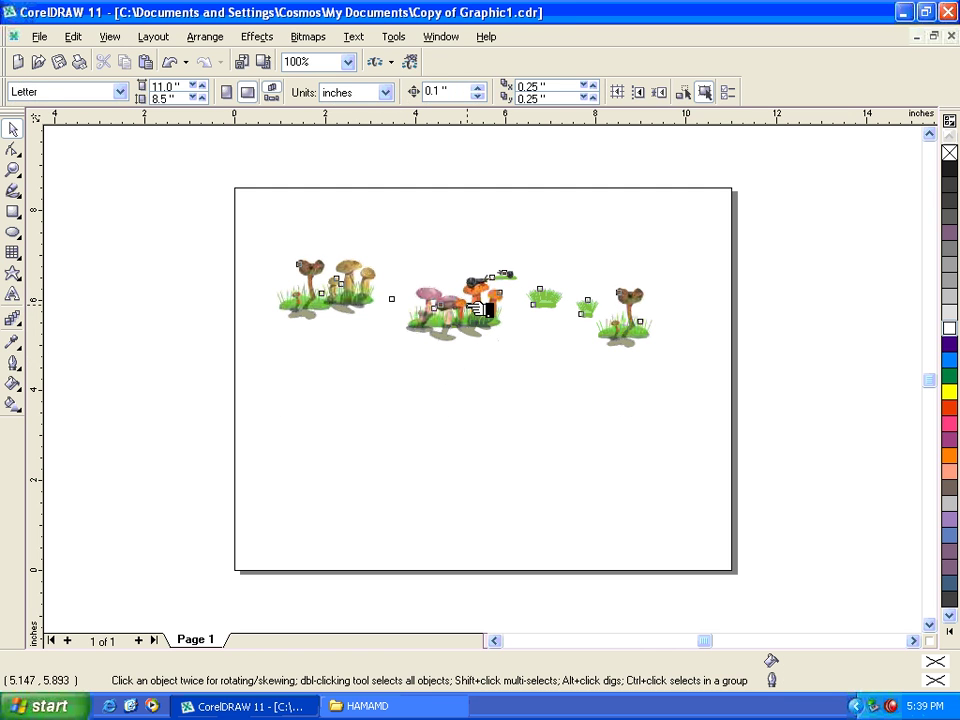
- Ungroup the mushroom and grass artwork into separate clumps, and clear the selection
key("Tab")
left_click(214, 36)
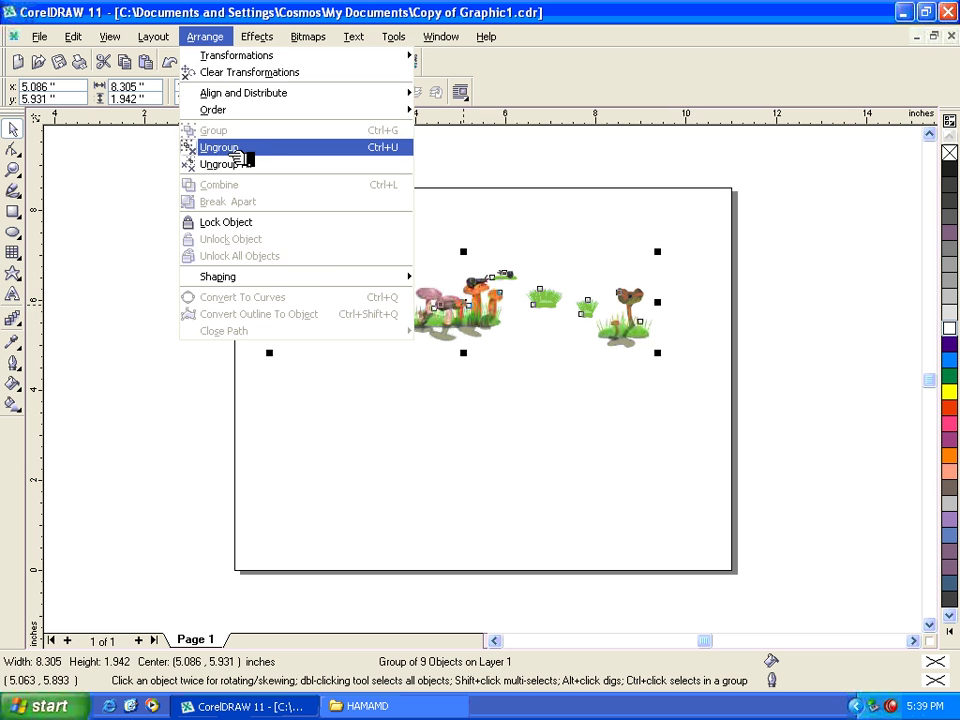
left_click(220, 148)
key("Escape")
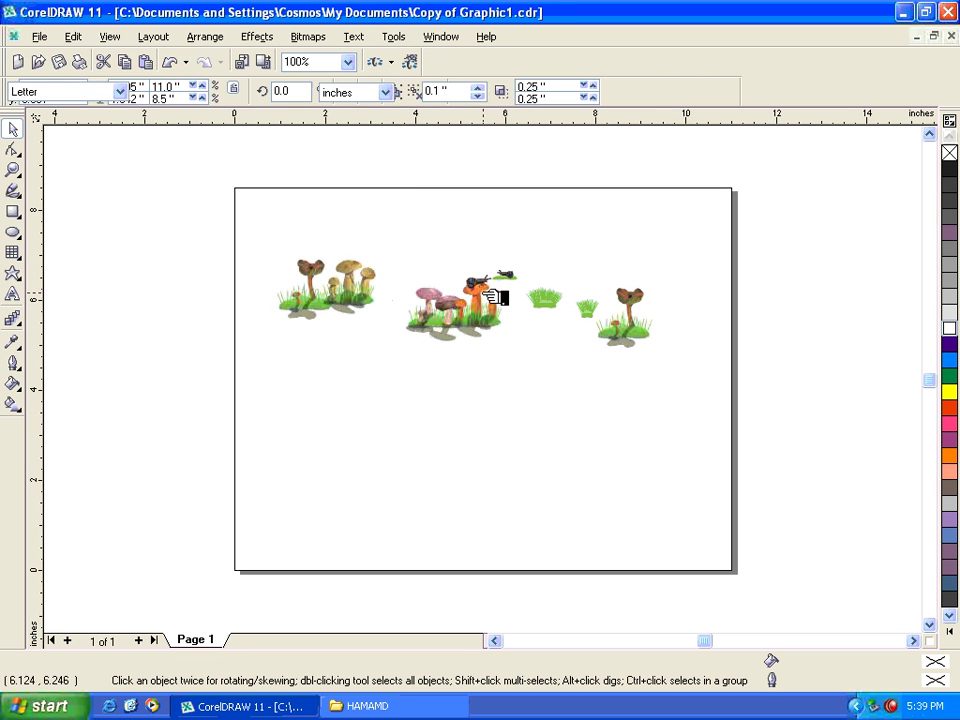
- Move the orange mushroom clump with the snail up and left on its own, and delete all the artwork on the page
left_click_drag(485, 293, 422, 245)
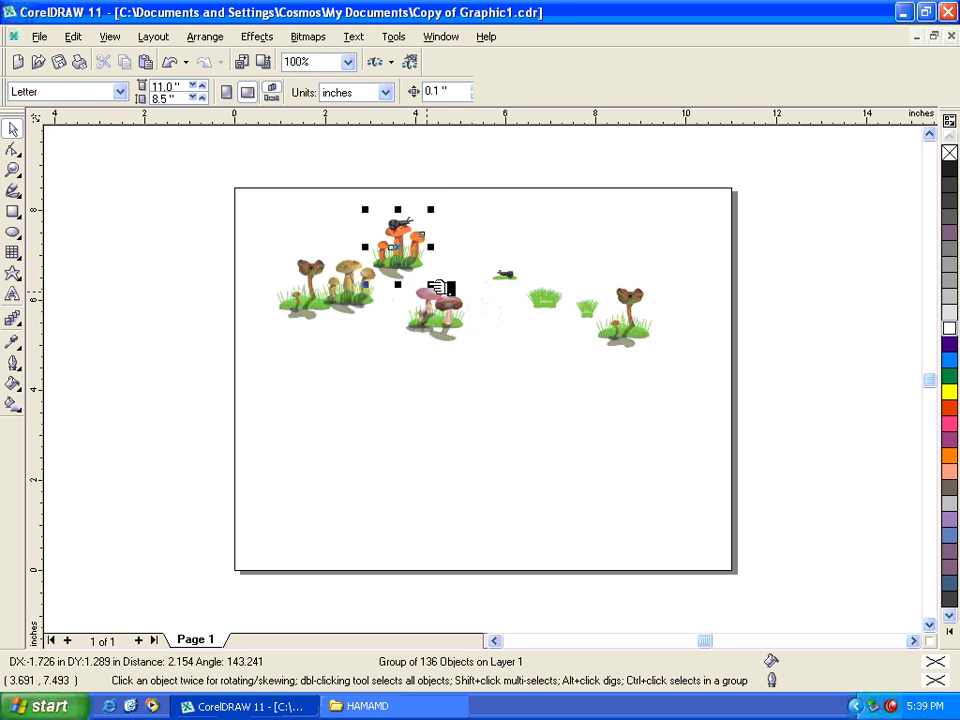
mouse_move(565, 378)
left_mouse_down()
mouse_move(428, 274)
mouse_move(420, 247)
mouse_move(396, 413)
left_mouse_up()
left_click_drag(203, 189, 718, 600)
key("Delete")
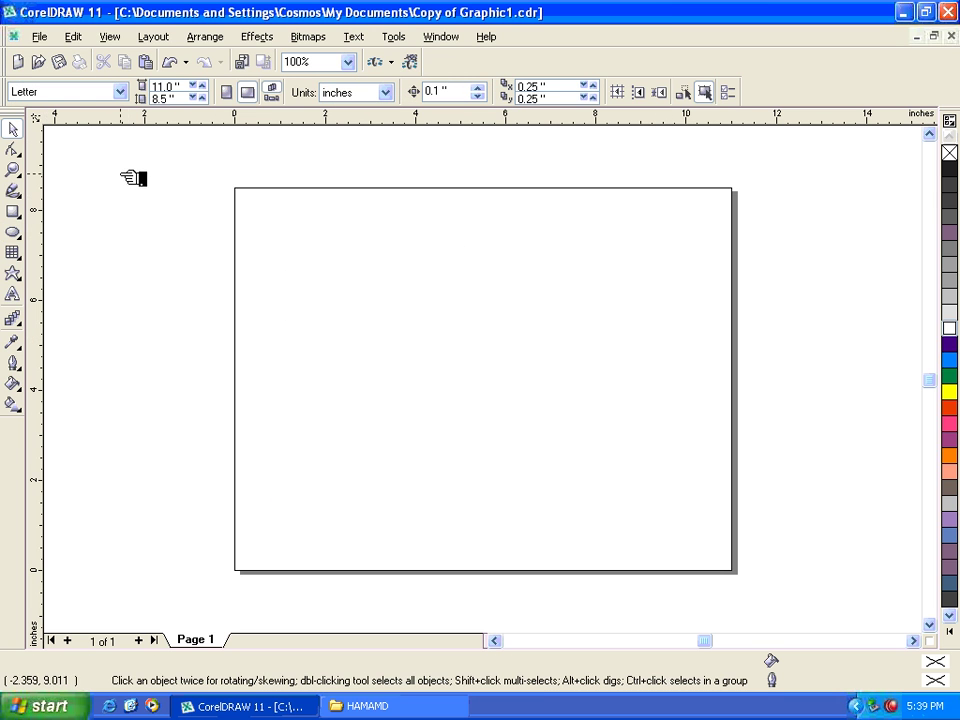
left_click(13, 191)
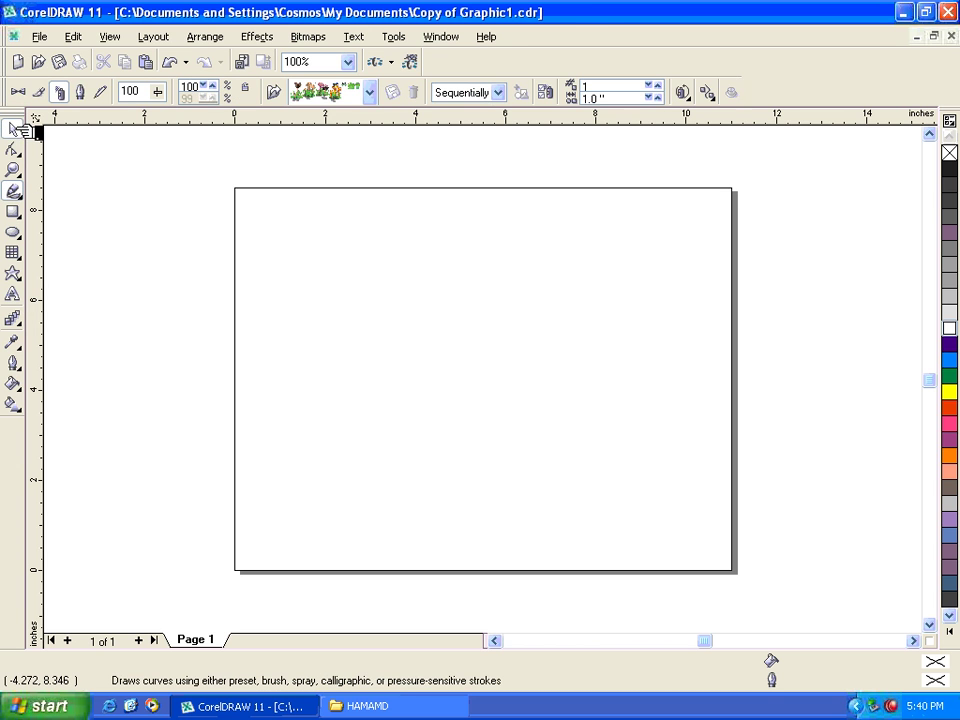
left_click(14, 129)
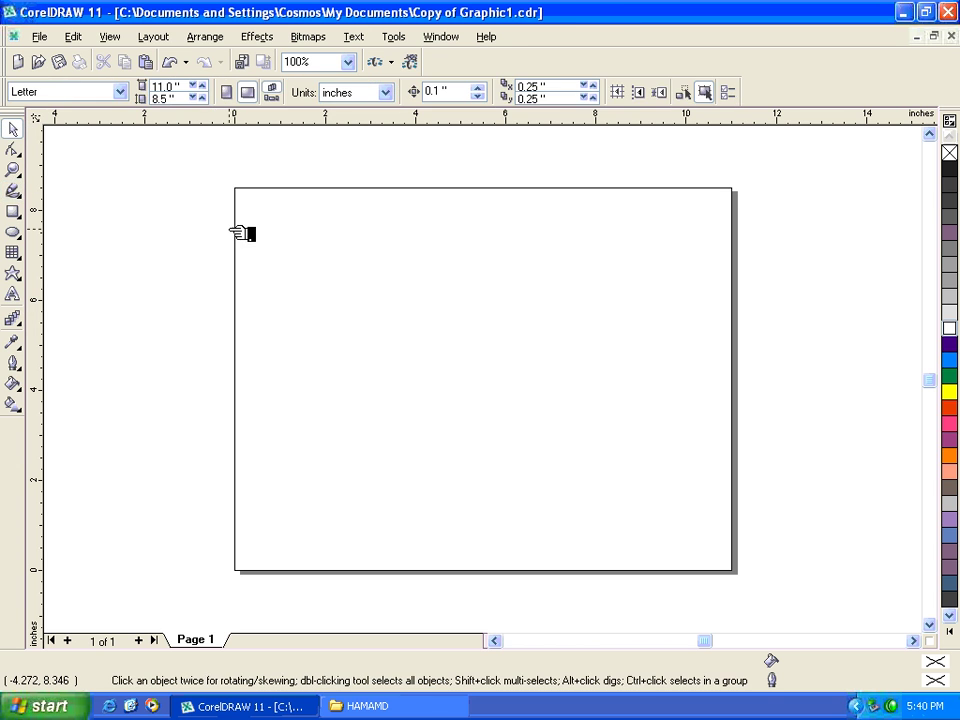
left_click(216, 38)
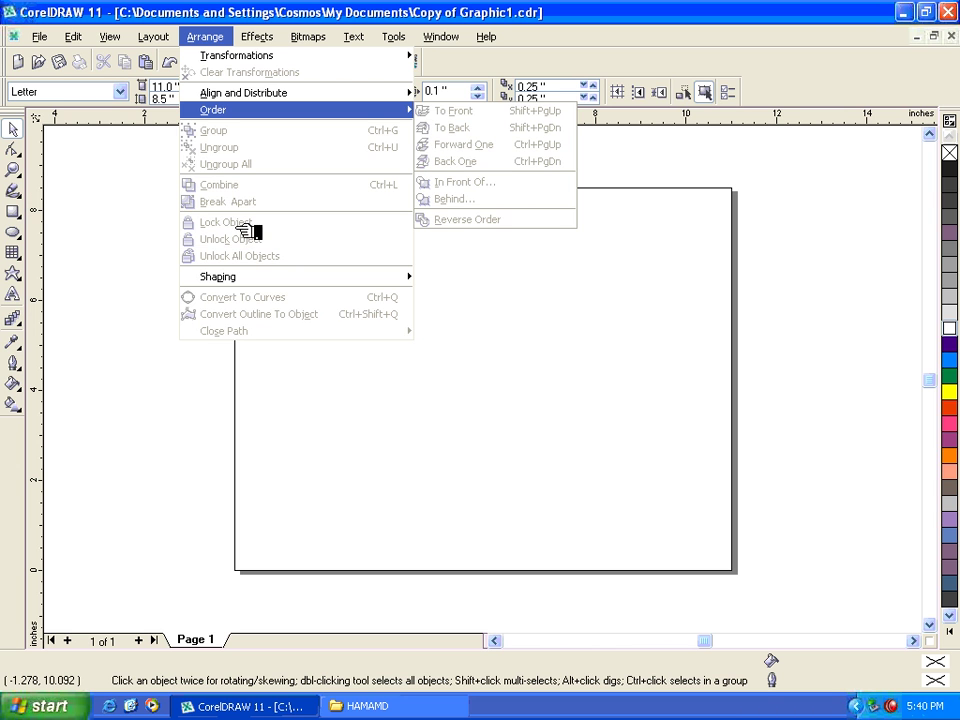
- Draw a rectangle about 8.8 by 7.0 inches and centre it on the page
left_click(18, 212)
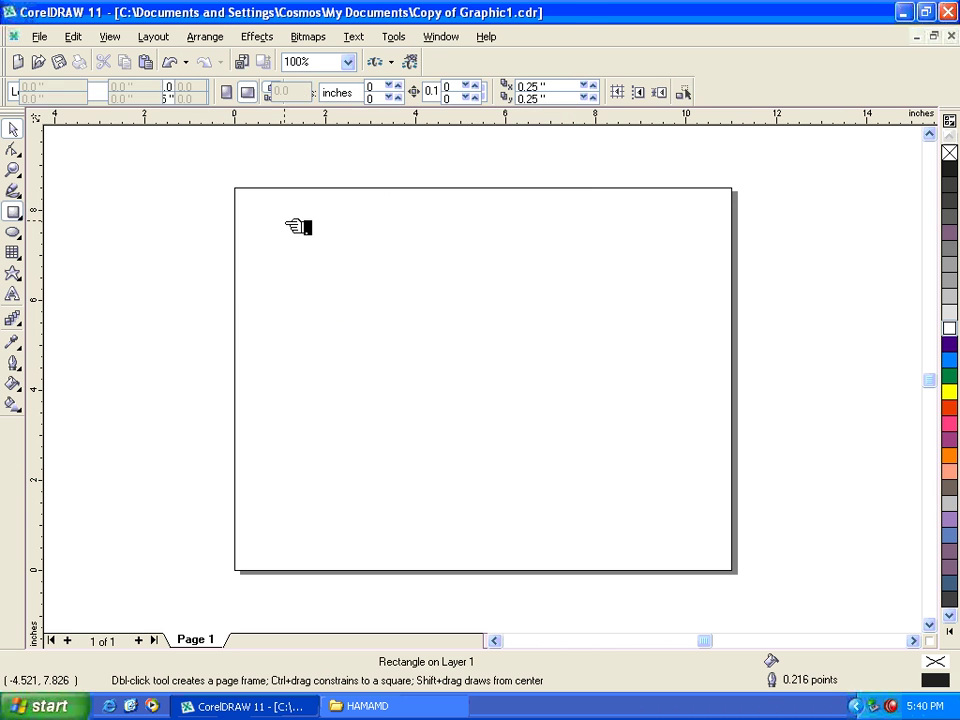
left_click_drag(285, 220, 683, 535)
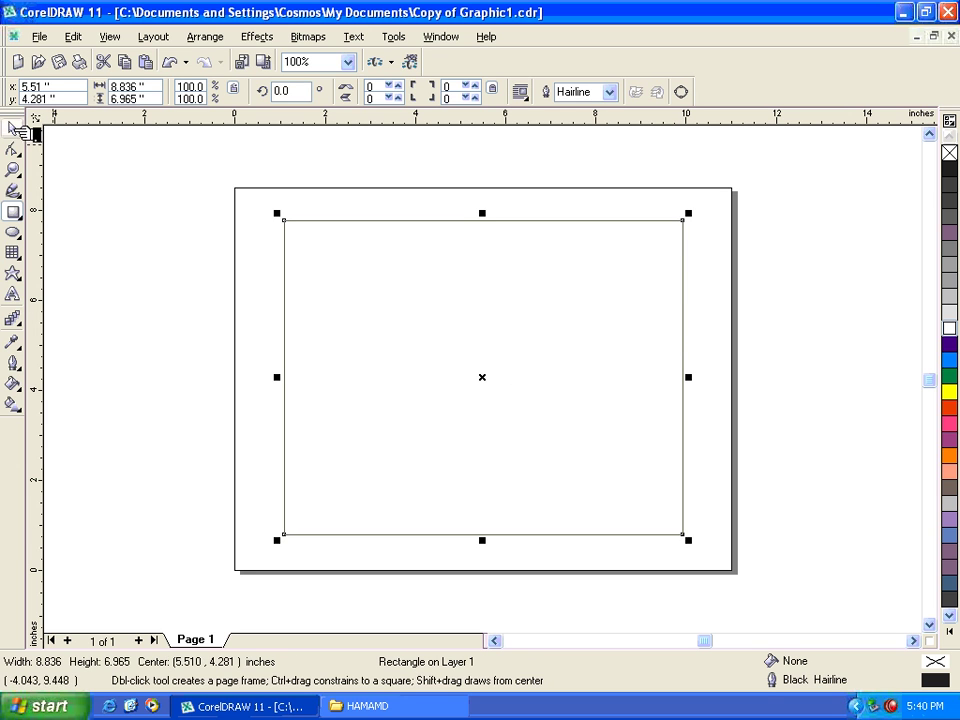
left_click(13, 128)
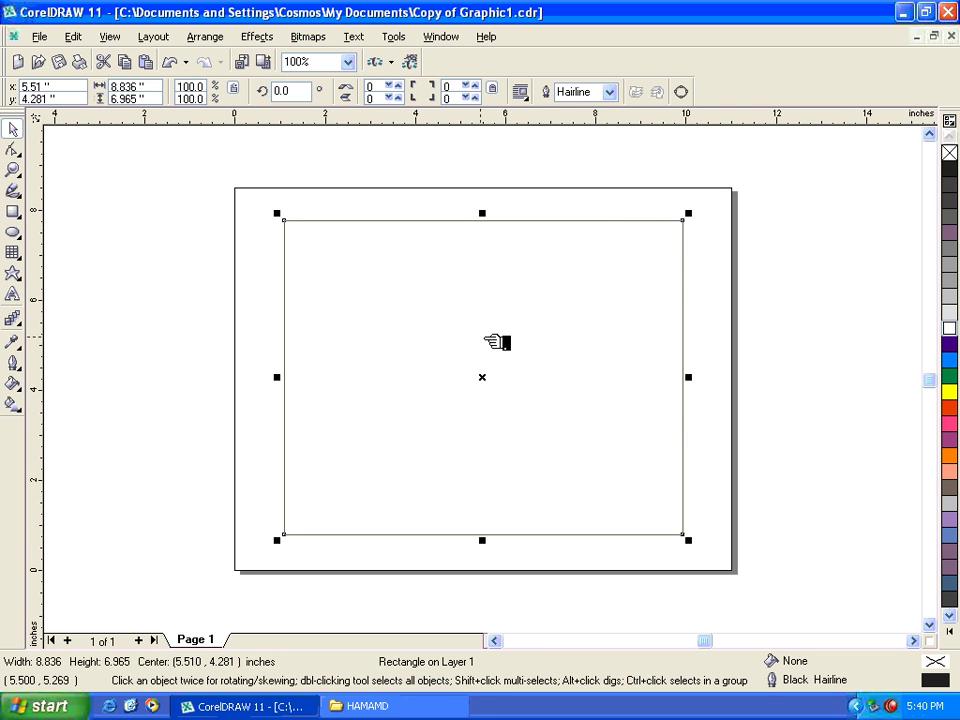
left_click(528, 328)
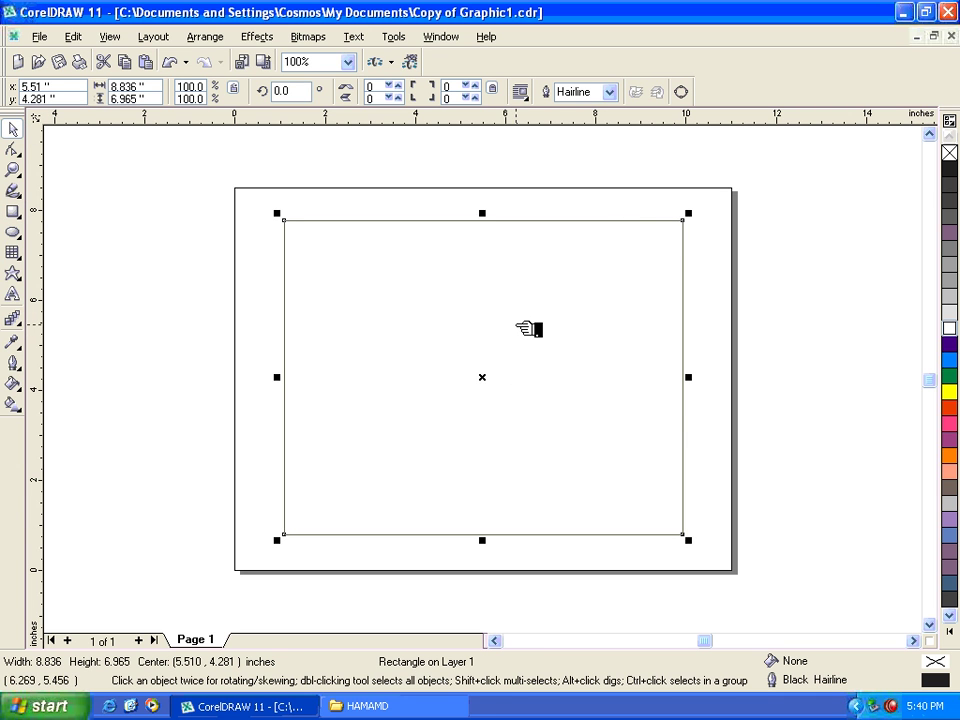
left_click(528, 328)
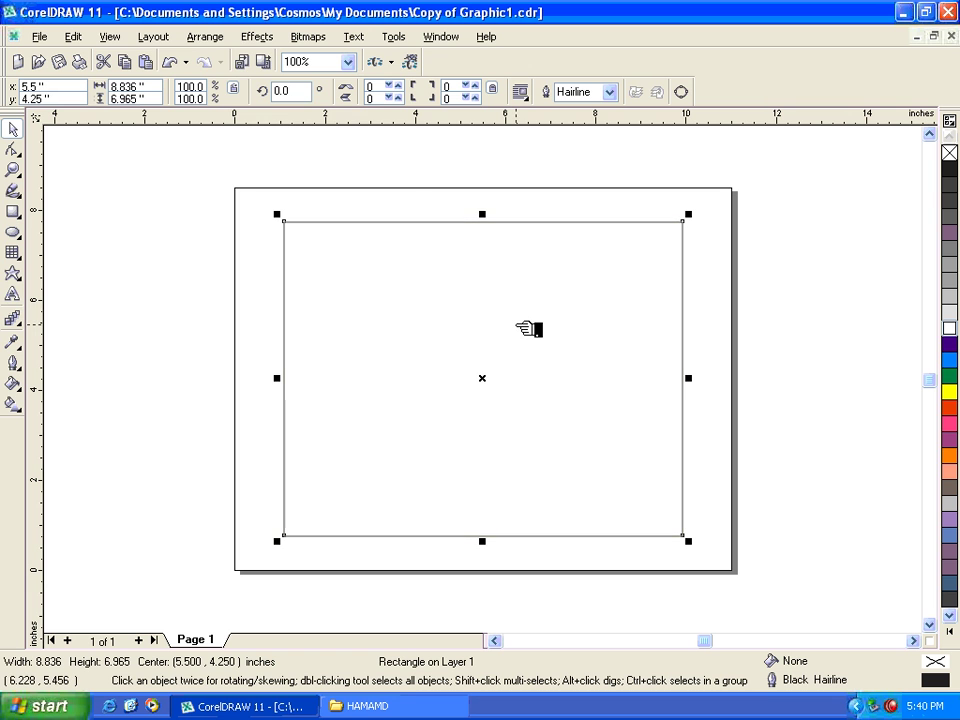
- Lock the page-centred rectangle, and try to select it and fill it with blue
left_click(212, 36)
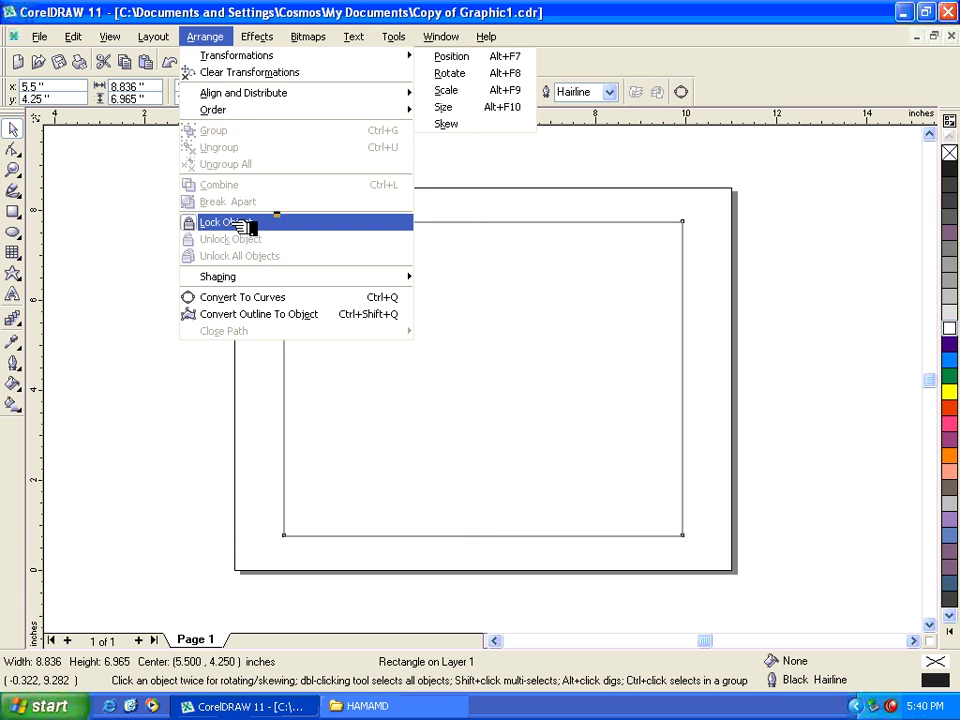
left_click(246, 224)
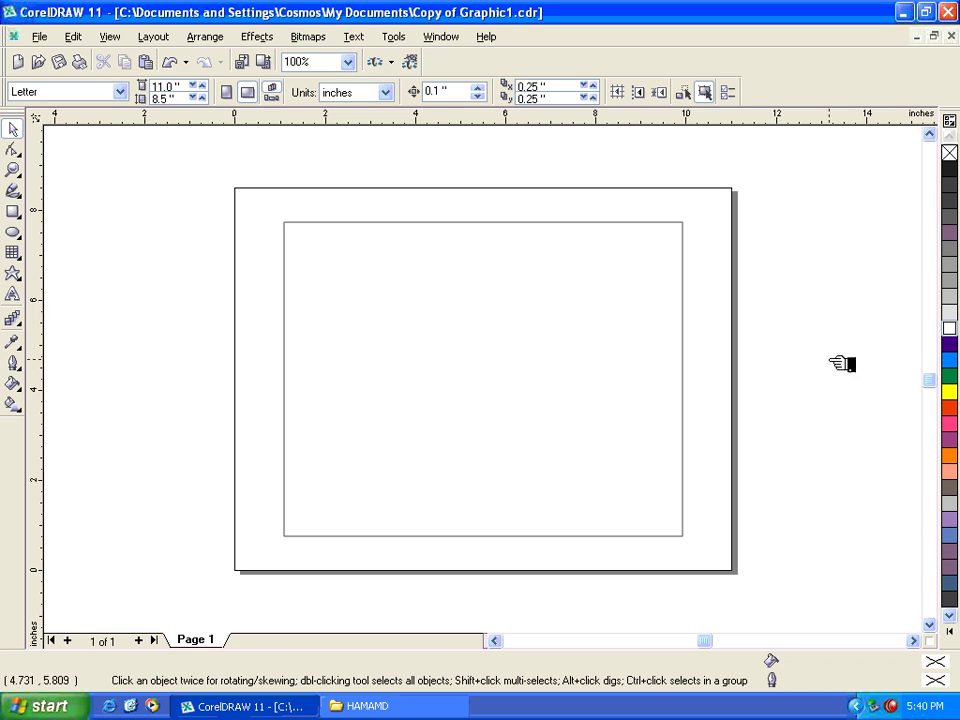
left_click(946, 359)
left_click(550, 436)
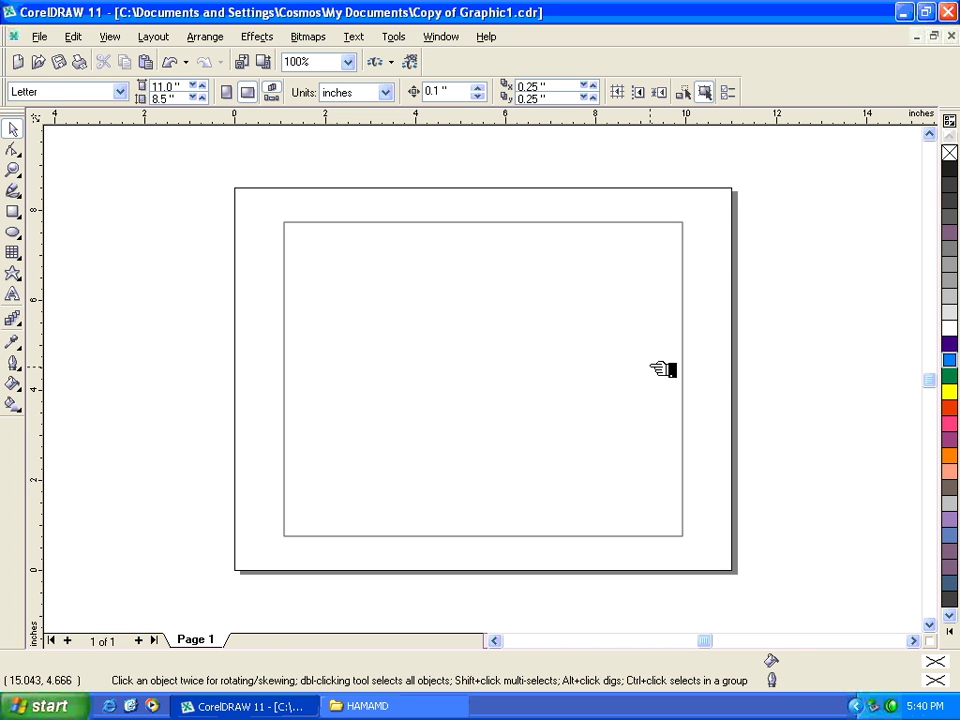
left_click(950, 359)
left_click(519, 436)
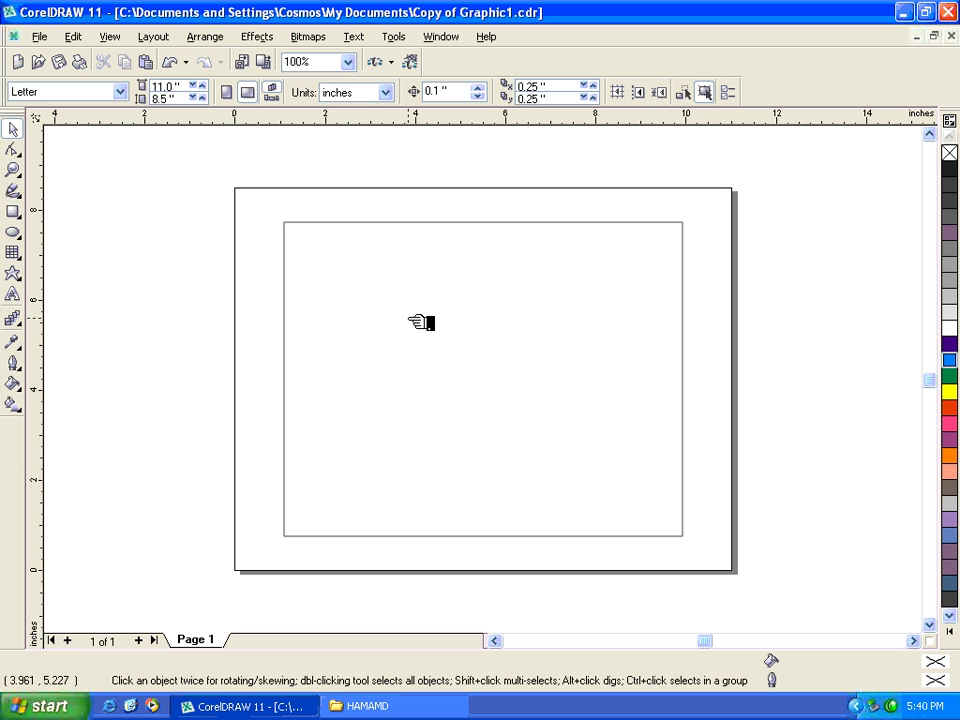
- Unlock all objects, and try moving the rectangle a short distance to the left
left_click(219, 38)
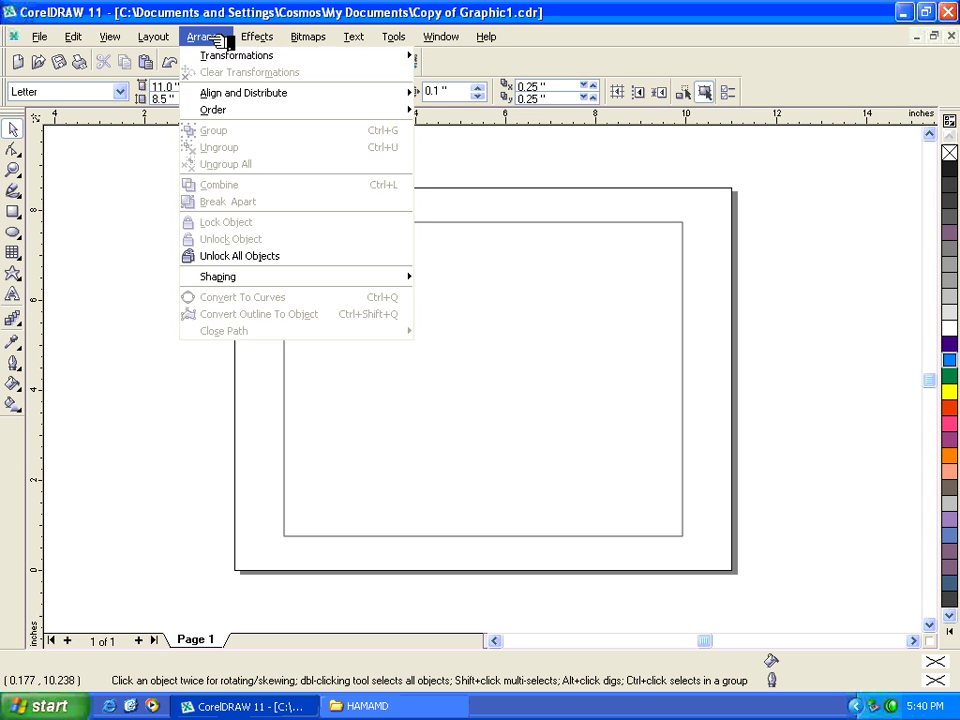
left_click(246, 256)
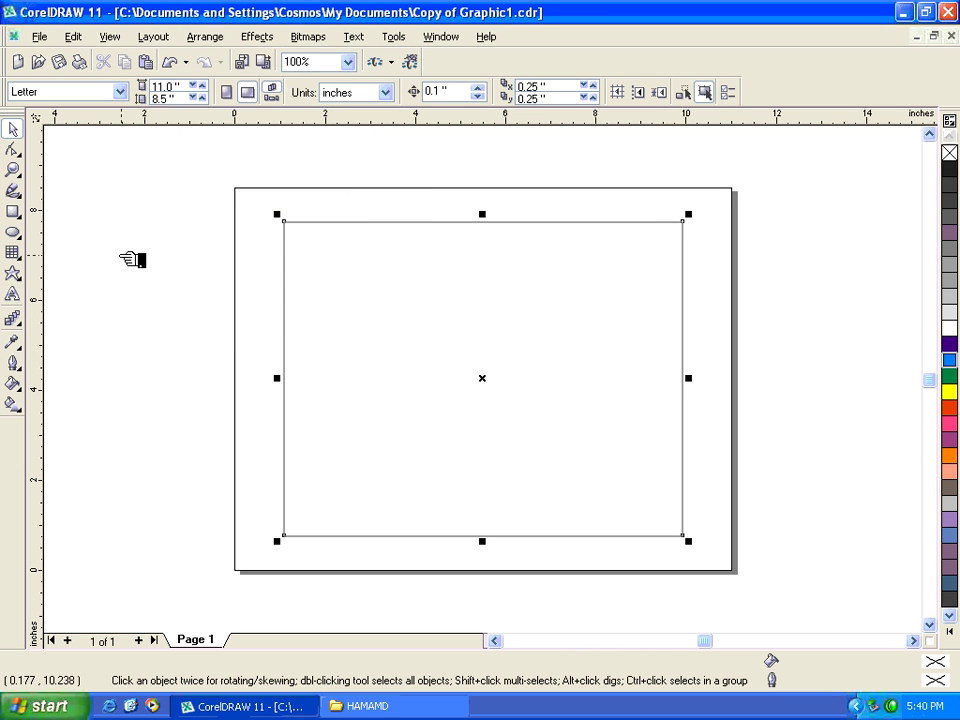
left_click_drag(425, 384, 349, 388)
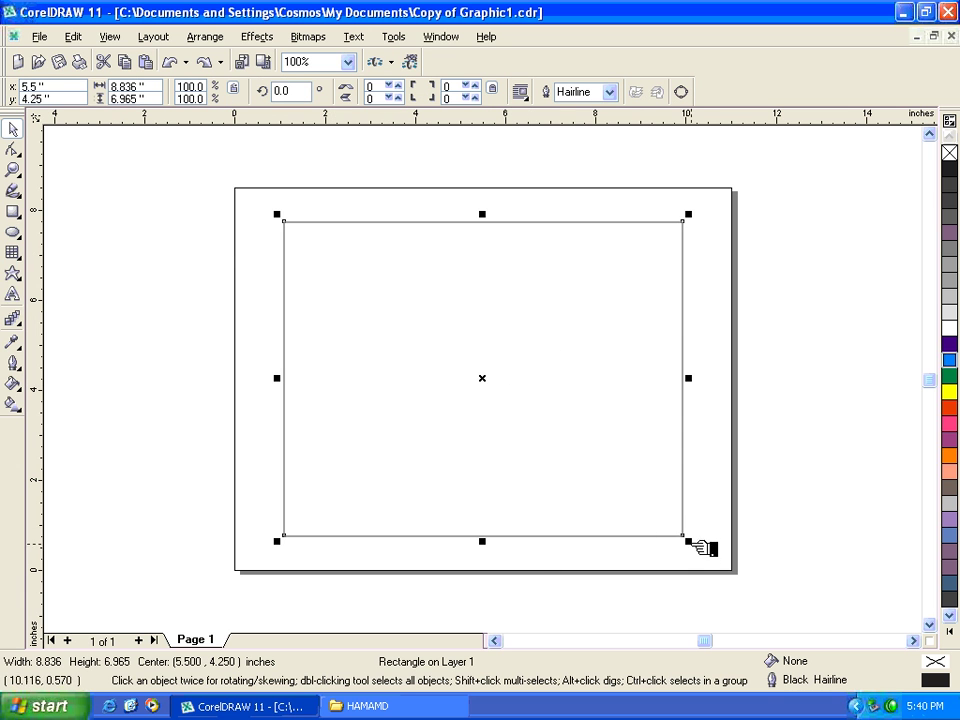
- Scale the rectangle down to about 1.9 by 1.5 inches, keeping its upper-left corner in place, and deselect it
left_click_drag(688, 541, 343, 284)
left_click(230, 37)
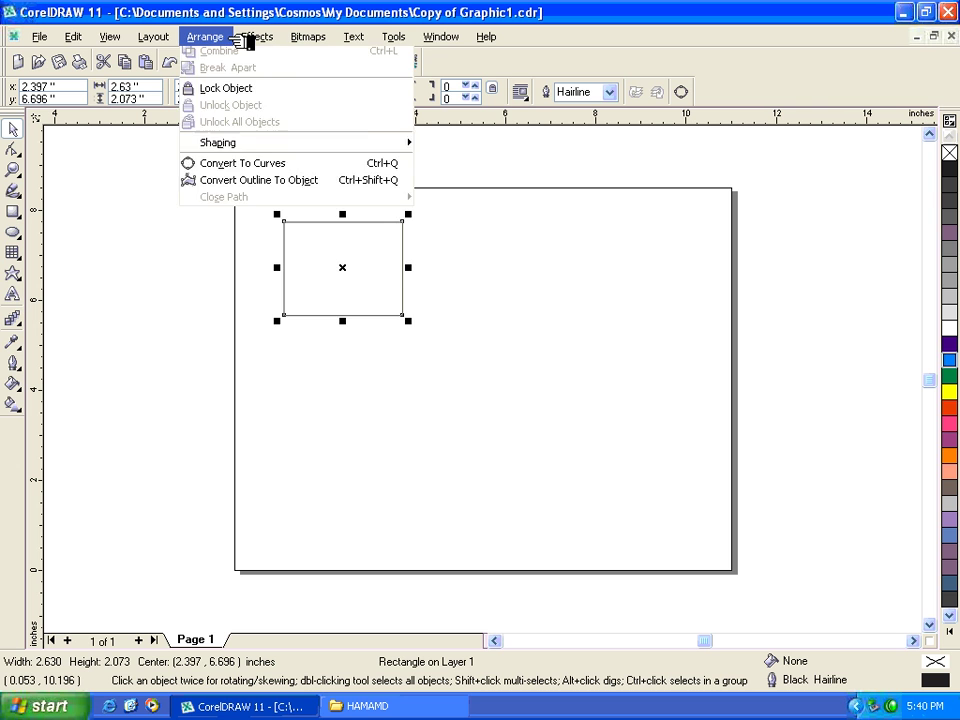
mouse_move(334, 281)
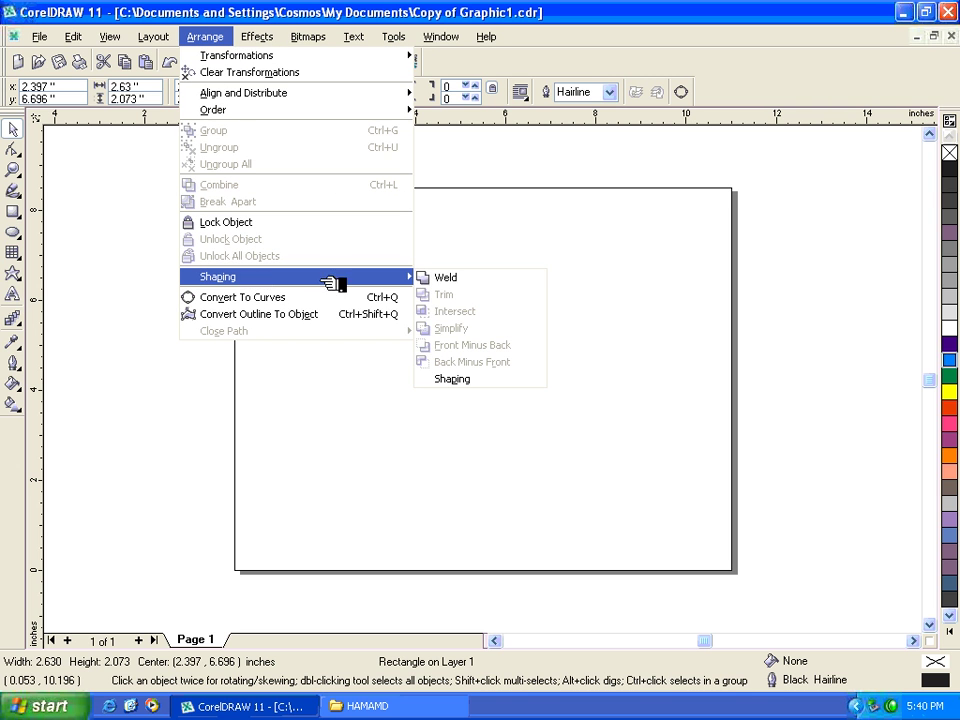
left_click(452, 283)
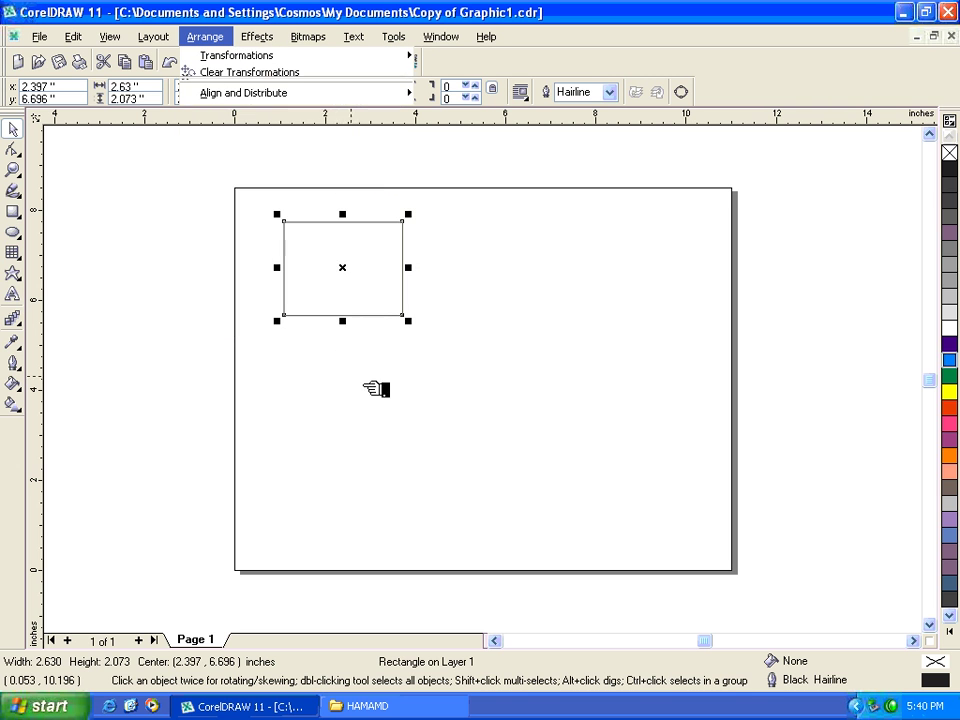
left_click_drag(407, 327, 272, 281)
left_click(47, 229)
- Draw an ellipse about 2.3 by 2.5 inches below the rectangle, and place an overlapping copy about 1.1 inches to its right
left_click(15, 231)
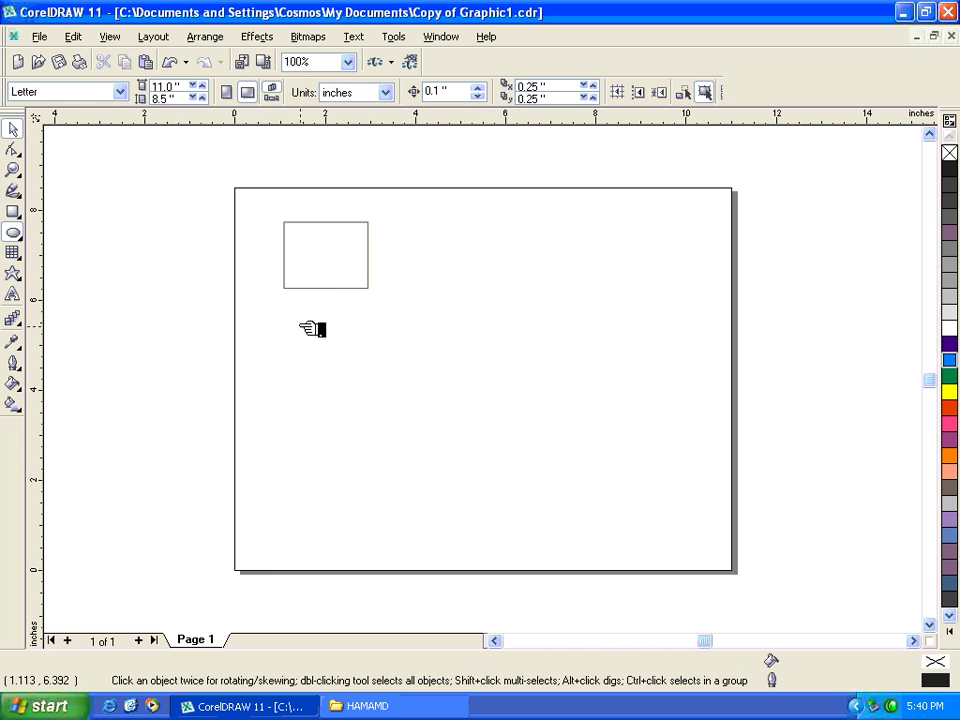
left_click_drag(296, 322, 404, 440)
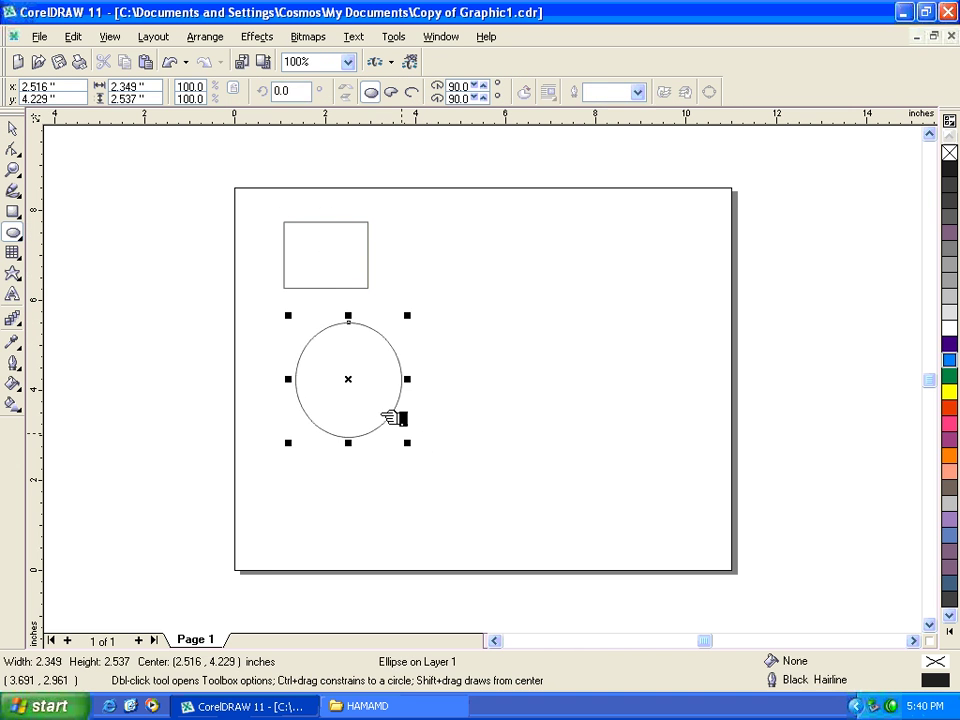
key("space")
left_click_drag(364, 386, 414, 386)
right_click(414, 386)
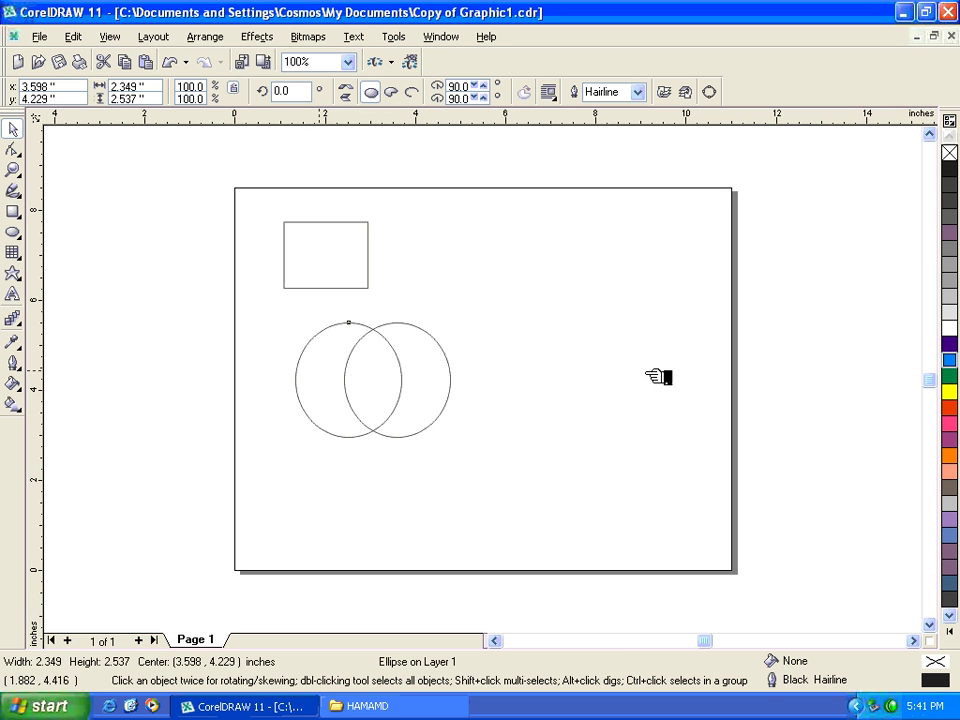
- Fill the left ellipse with green and the overlapping right ellipse with orange
key("Tab")
left_click_drag(953, 388, 360, 385)
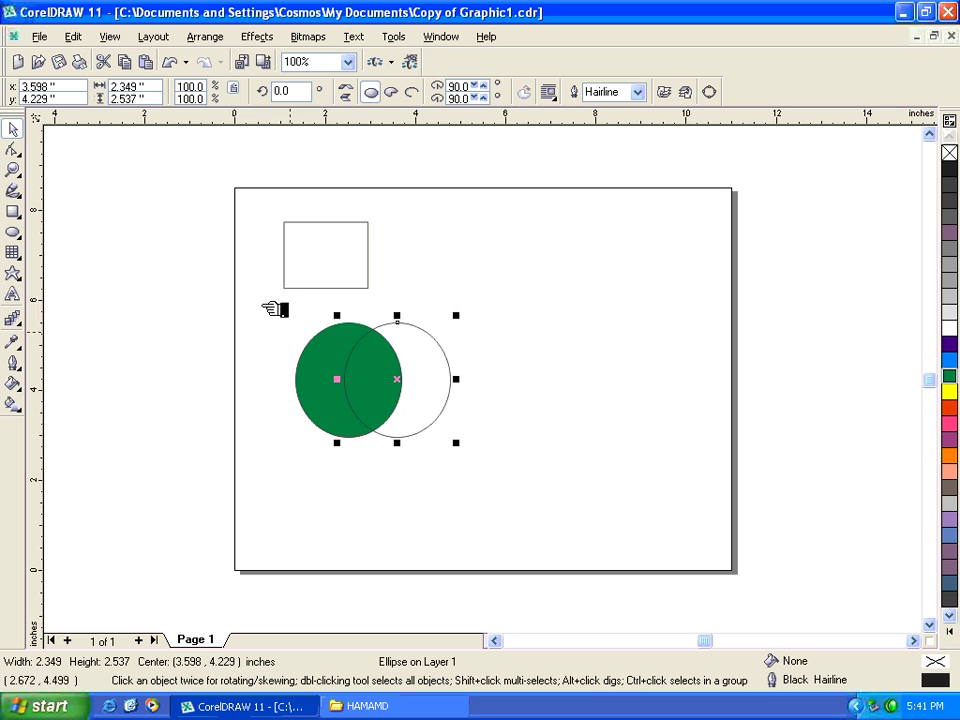
left_click_drag(262, 305, 500, 430)
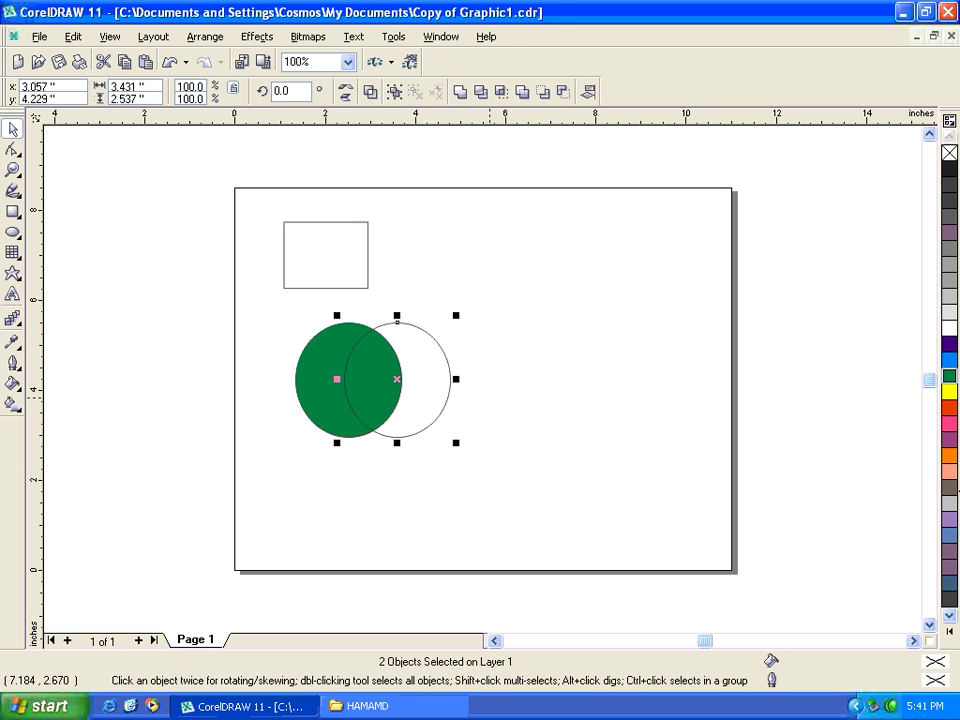
key("Tab")
left_click(953, 455)
- Select both ellipses and scale them down together to about 2.8 by 2.1 inches overall
left_click_drag(264, 294, 553, 493)
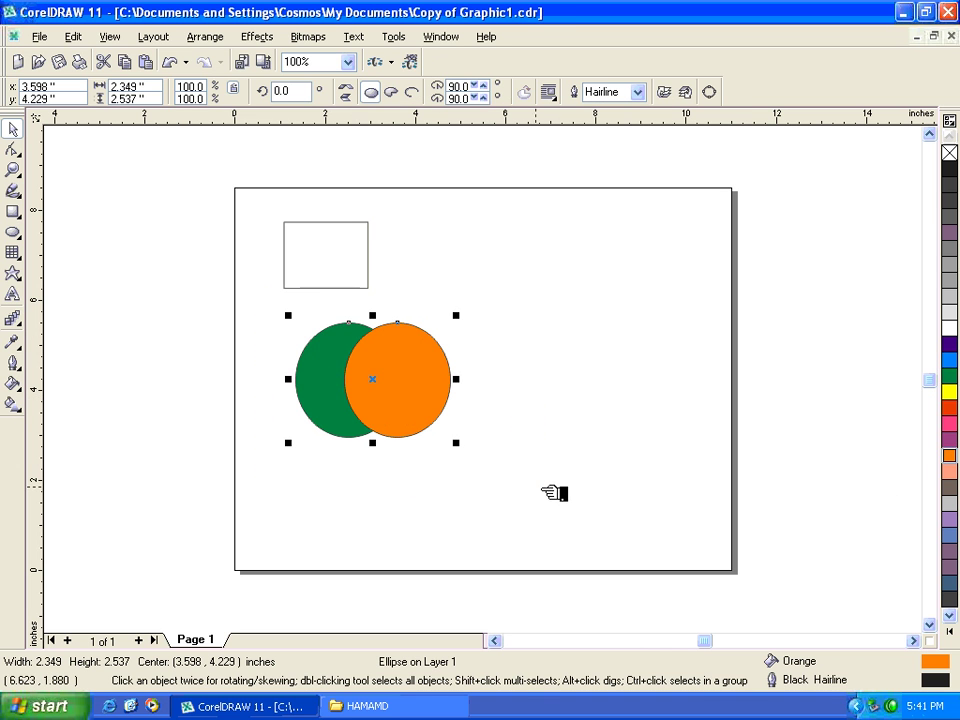
left_click_drag(472, 450, 437, 429)
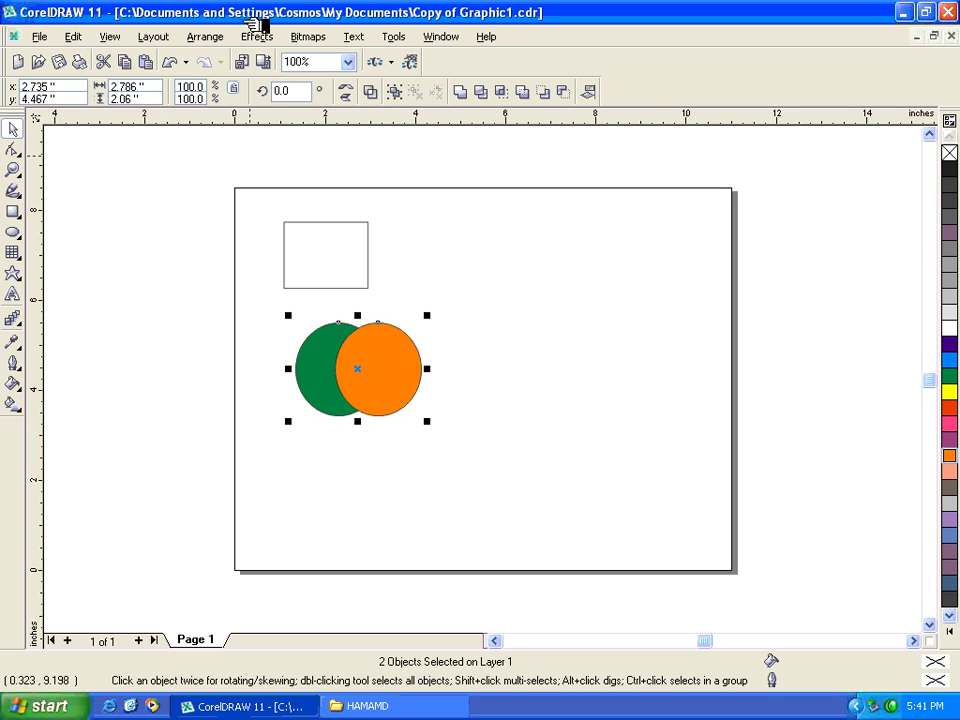
left_click(218, 36)
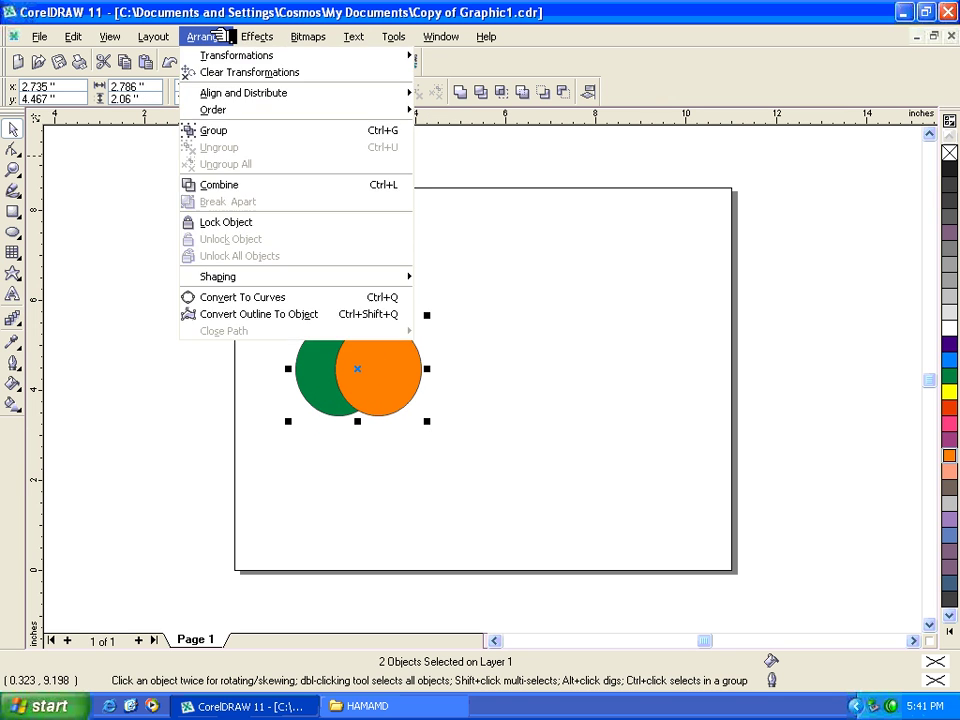
mouse_move(279, 278)
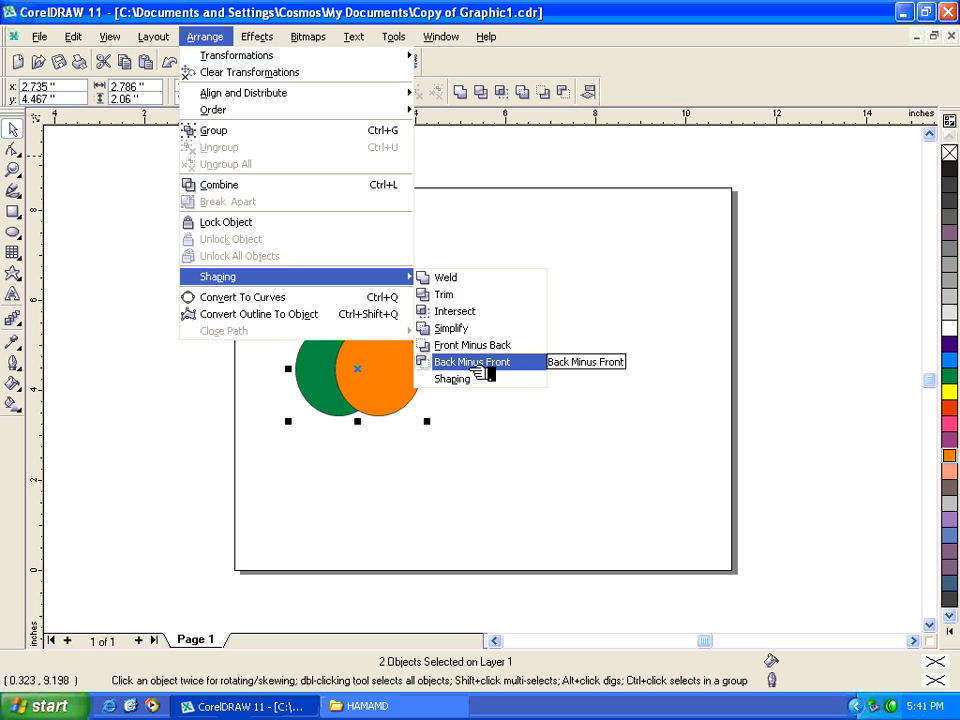
left_click(422, 369)
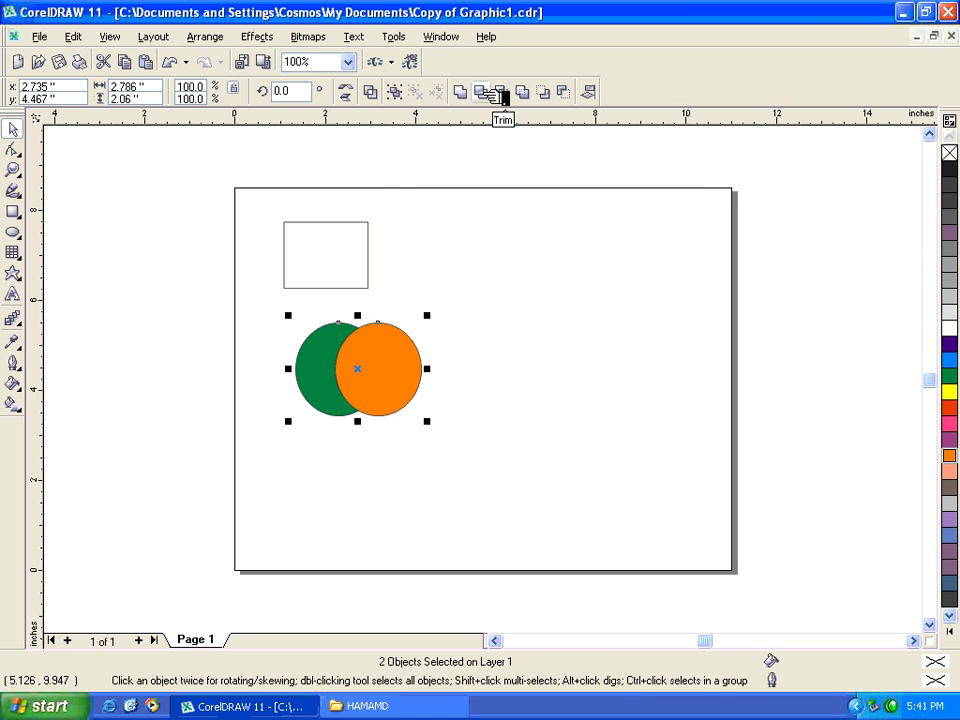
left_click(257, 315)
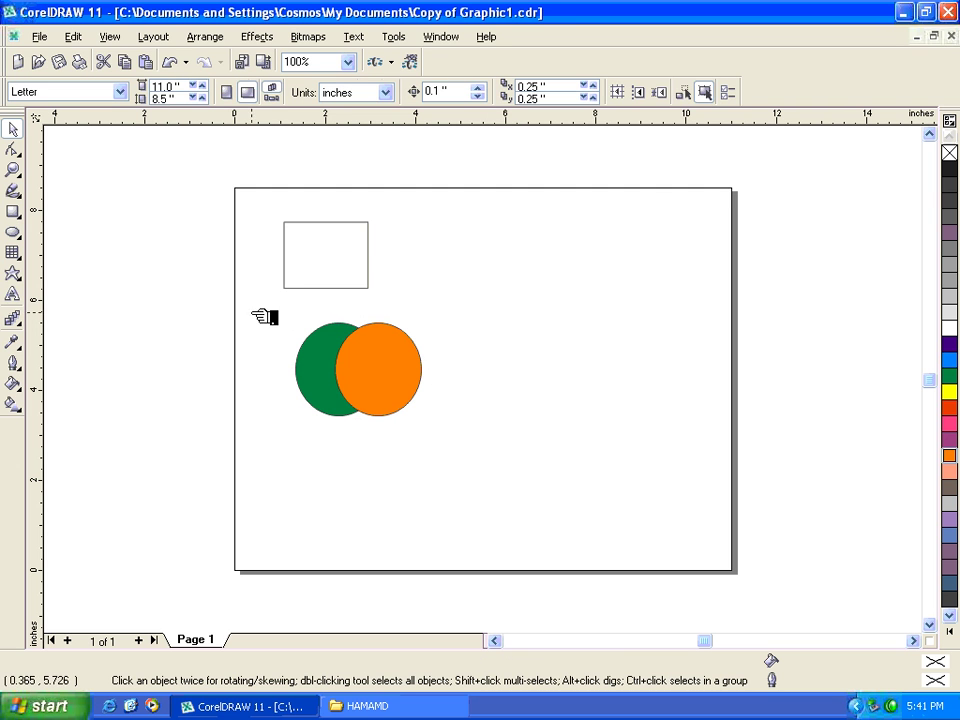
left_click(344, 268)
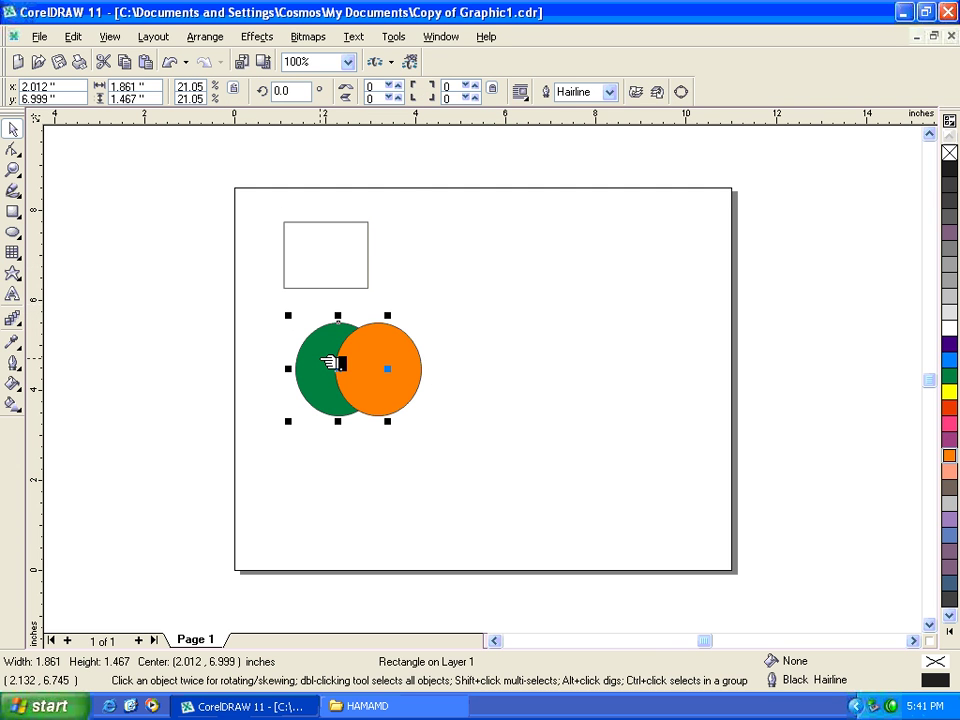
left_click(333, 363)
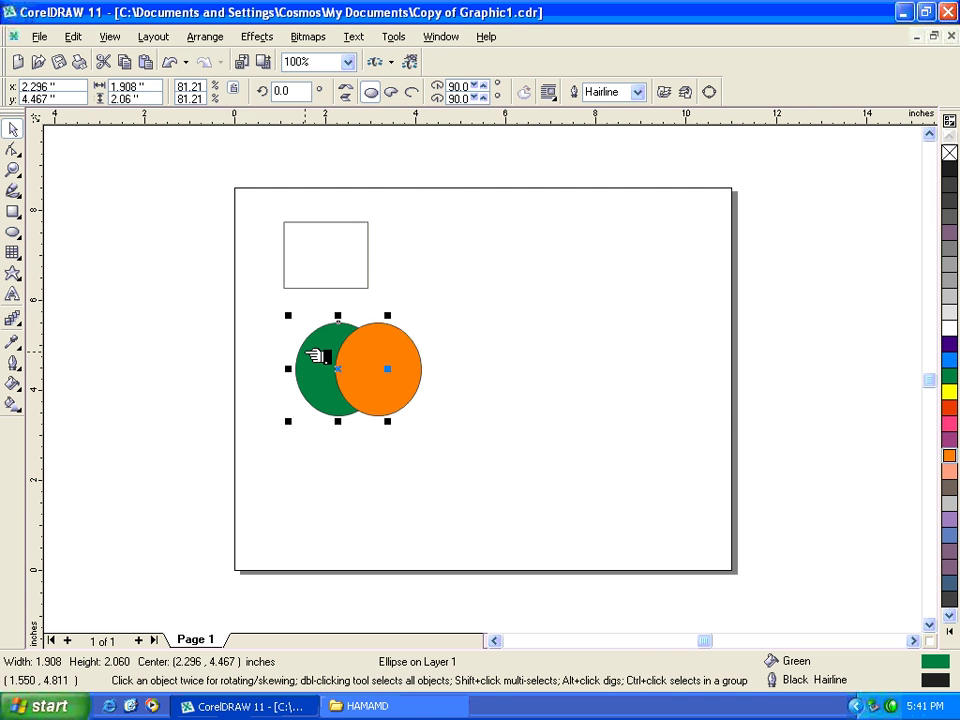
- Weld the overlapping green and orange ellipses into one shape, and undo the weld
left_click_drag(236, 300, 514, 454)
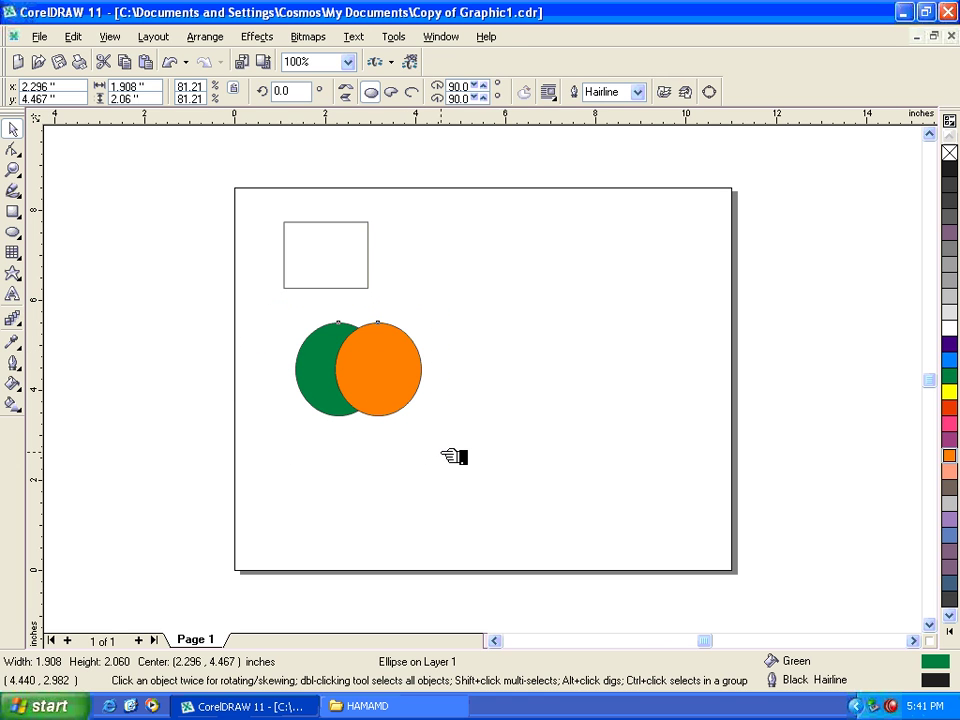
left_click(369, 369, "shift")
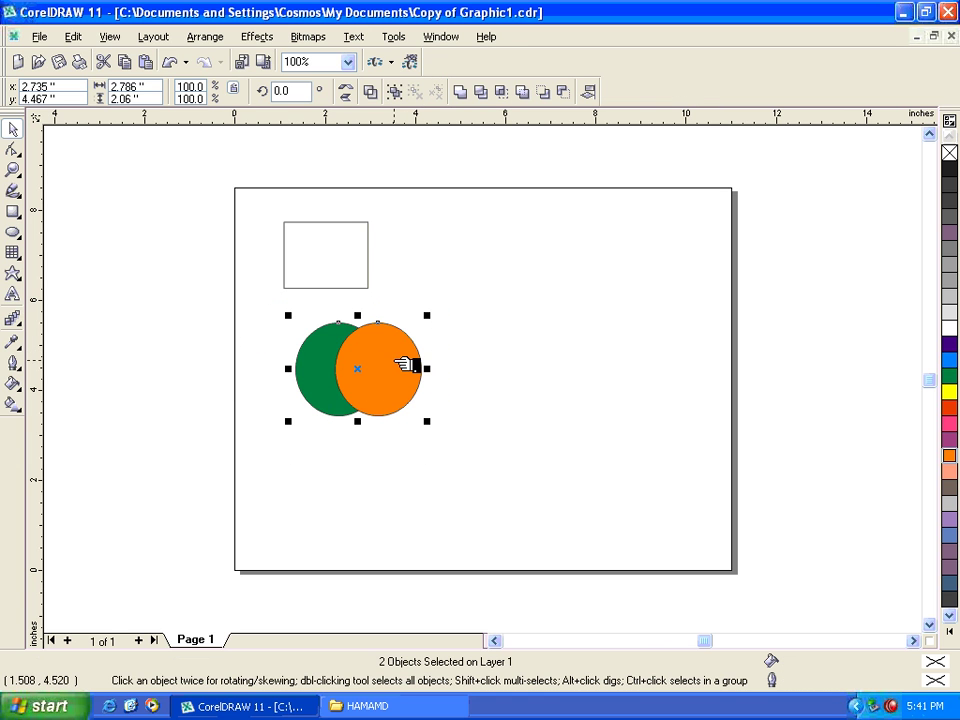
left_click(478, 92)
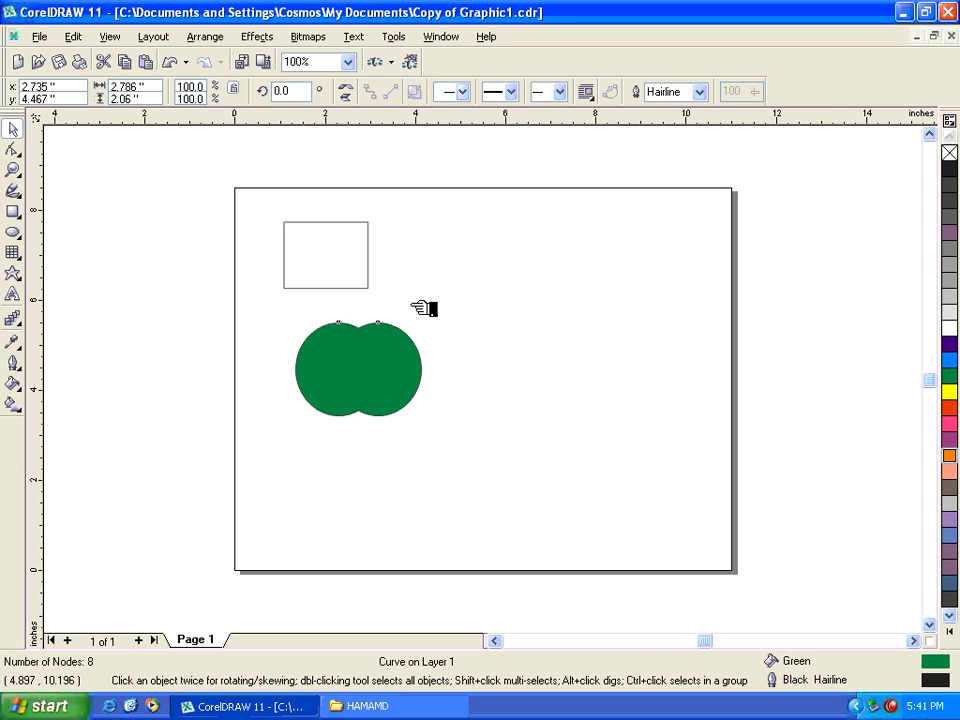
key("ctrl+z")
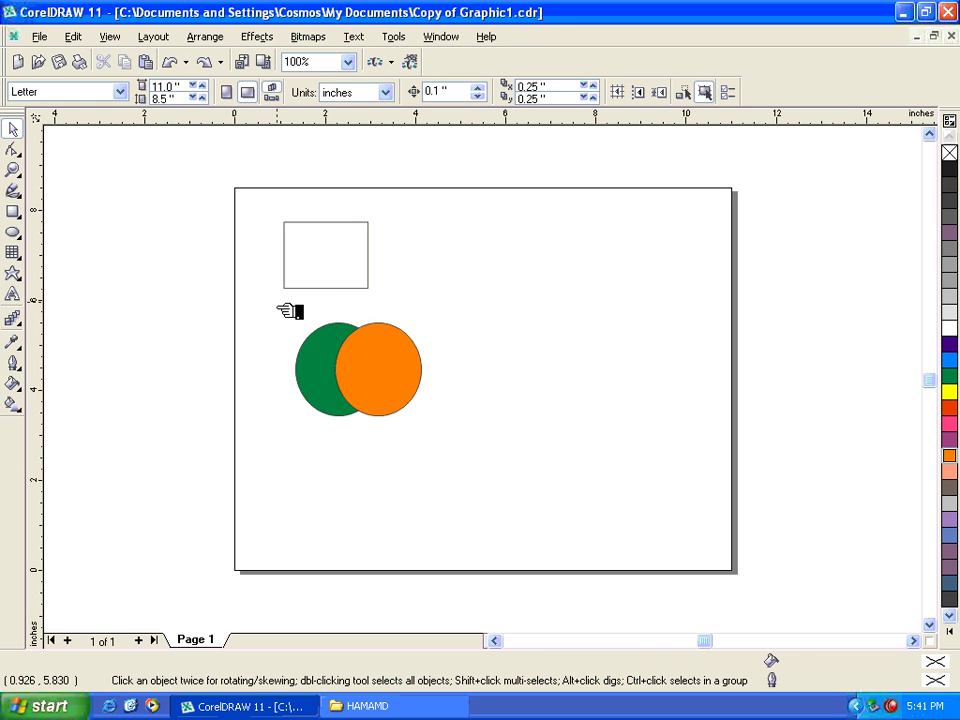
- Move the orange ellipse about 0.54 inch left over the green one, and shift both about 0.5 inch right and 0.25 inch down
left_click_drag(277, 302, 461, 440)
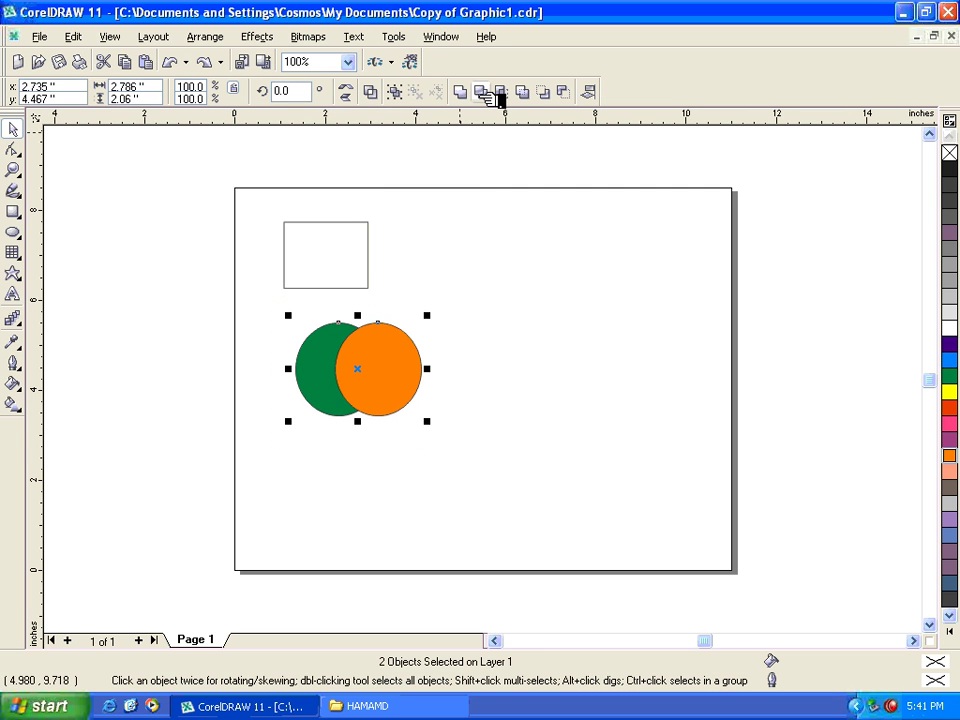
left_click(499, 93)
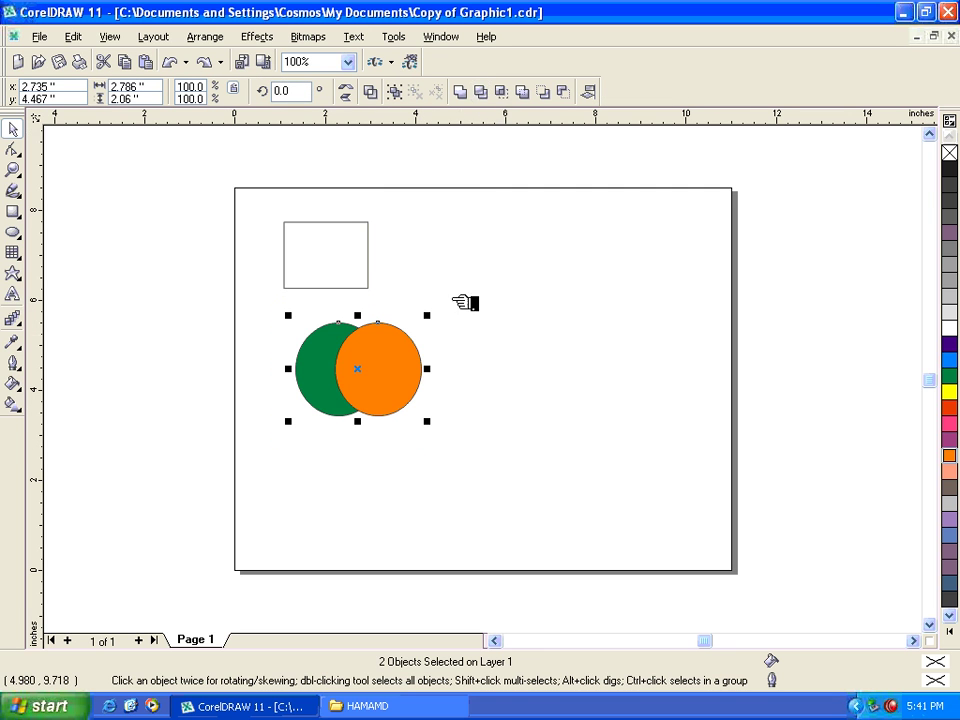
left_click_drag(381, 378, 366, 378)
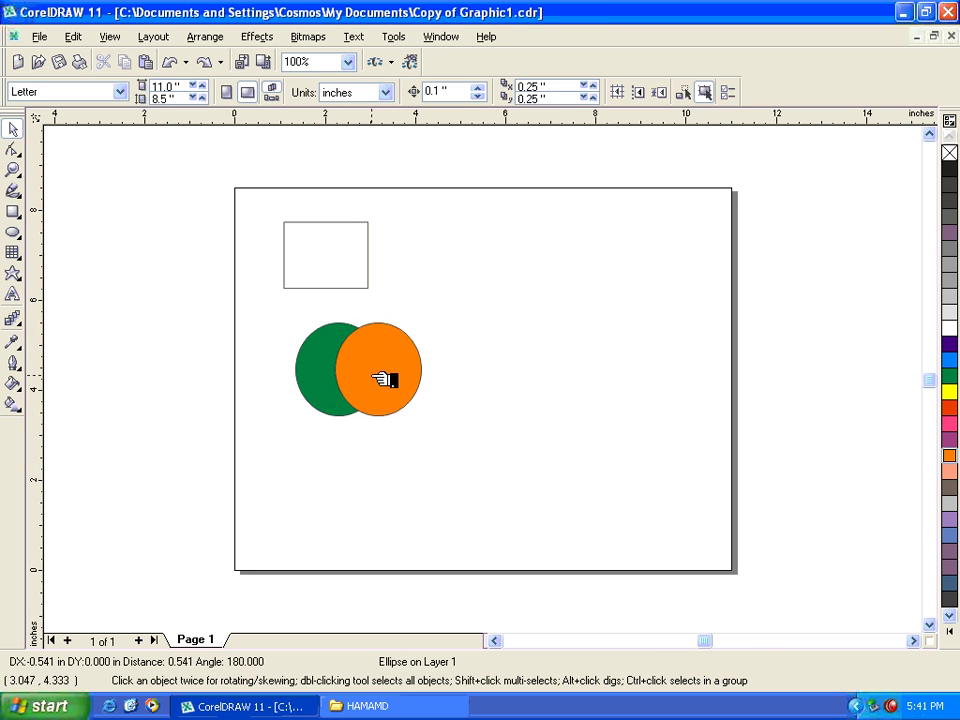
left_click_drag(283, 310, 427, 430)
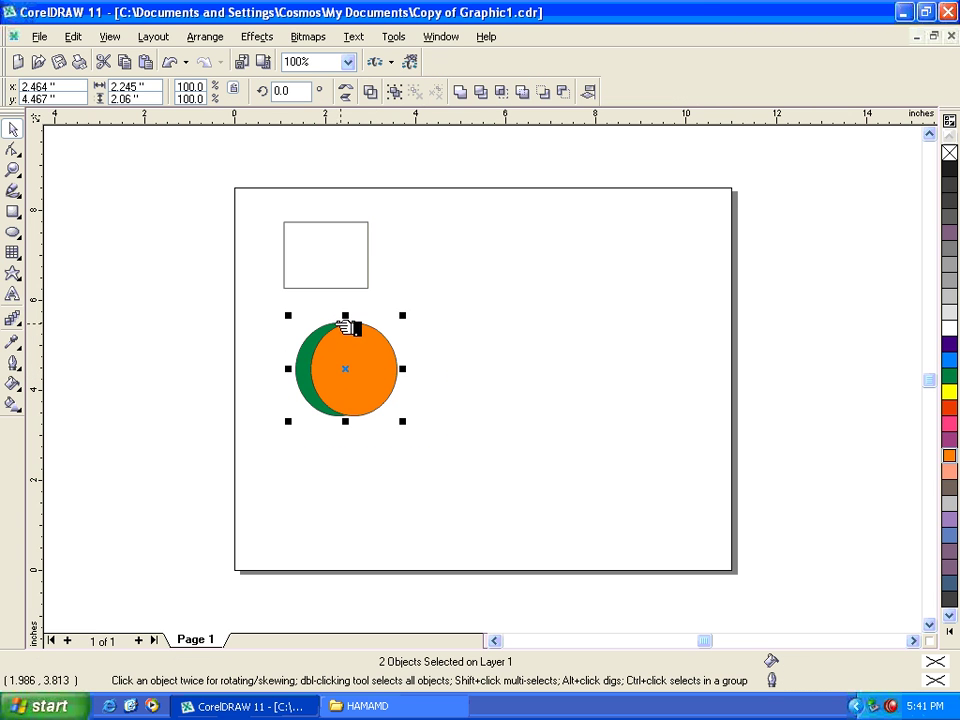
left_click_drag(340, 394, 362, 405)
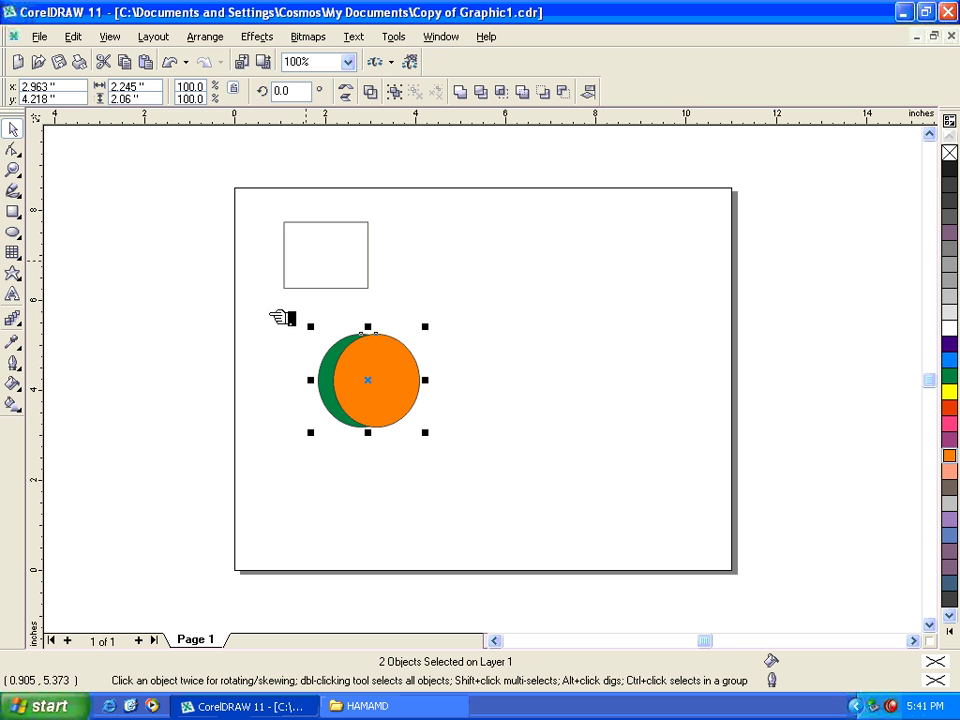
- Trim the green ellipse with the orange one, move the orange ellipse aside to expose the crescent, and undo both changes
left_click(487, 92)
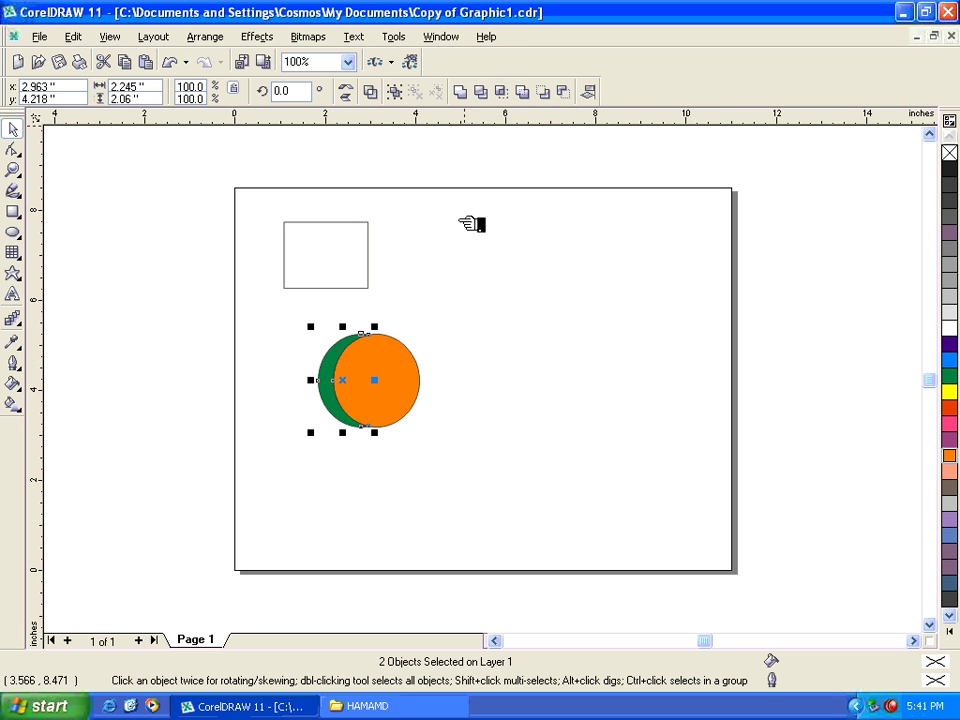
left_click(395, 379)
left_click_drag(395, 379, 475, 360)
left_click(335, 385)
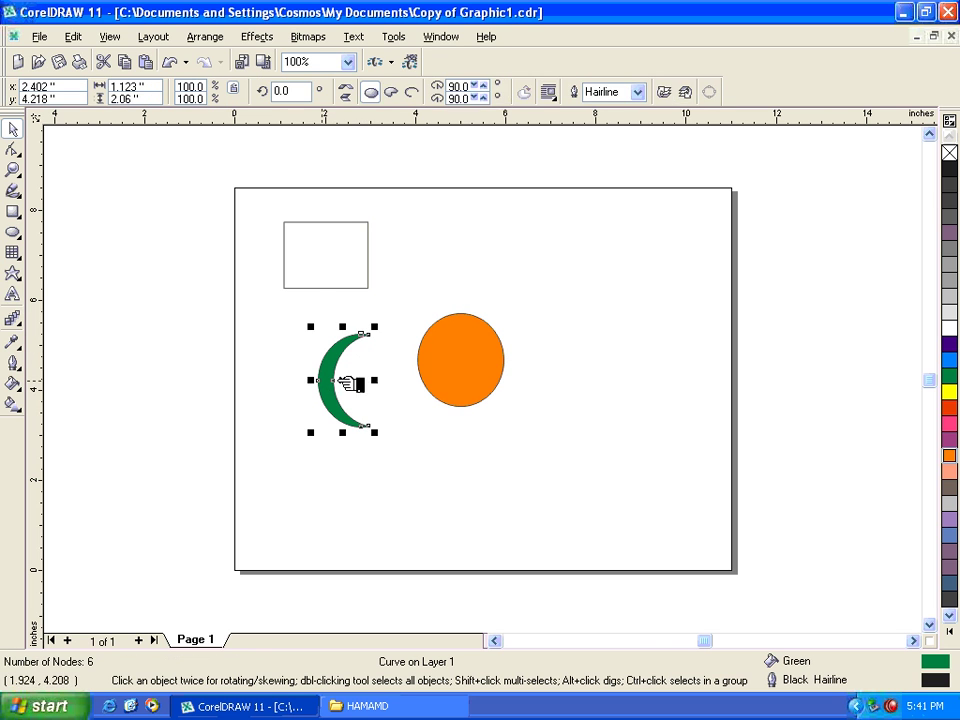
left_click(340, 440)
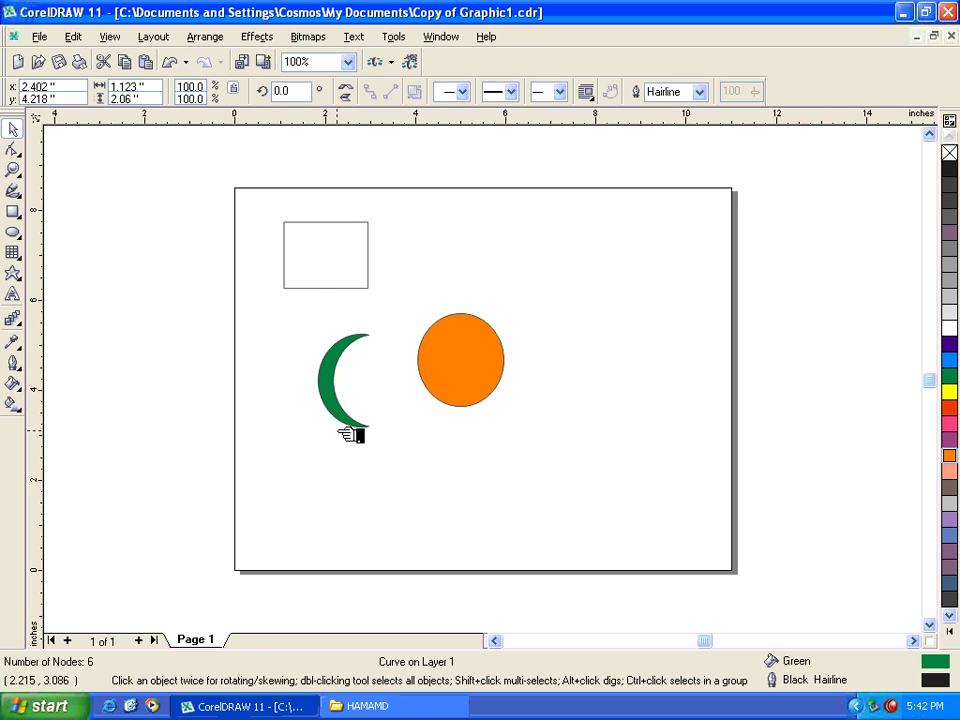
key("ctrl+z")
- Try trimming the two ellipses after stretching them to about 4.9 by 1.3 inches overall, and undo the changes
left_click_drag(300, 311, 521, 480)
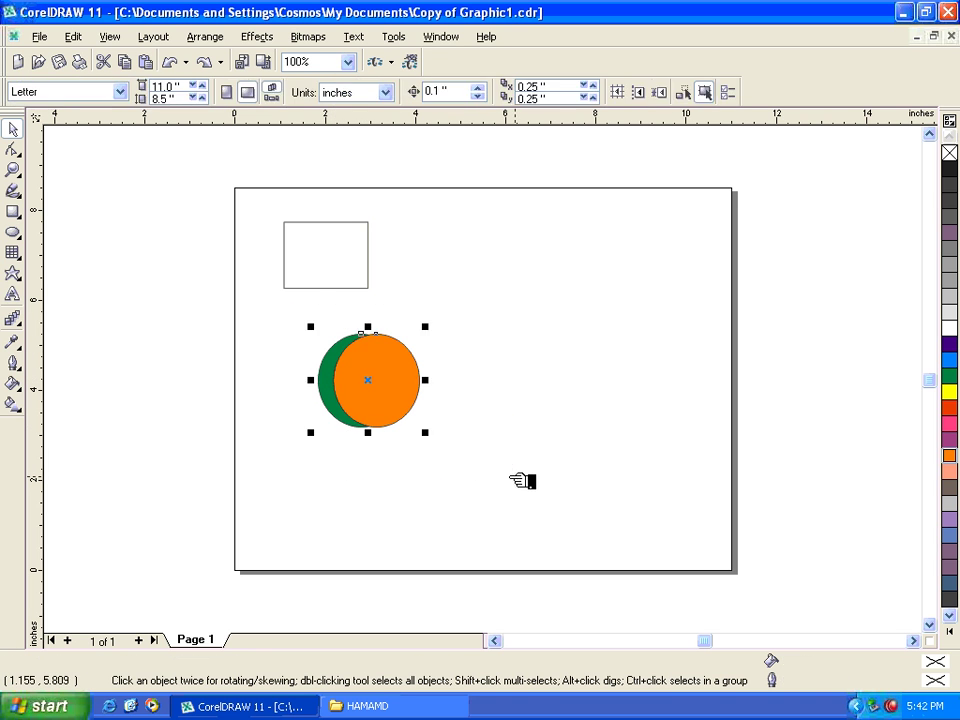
left_click_drag(378, 332, 562, 345)
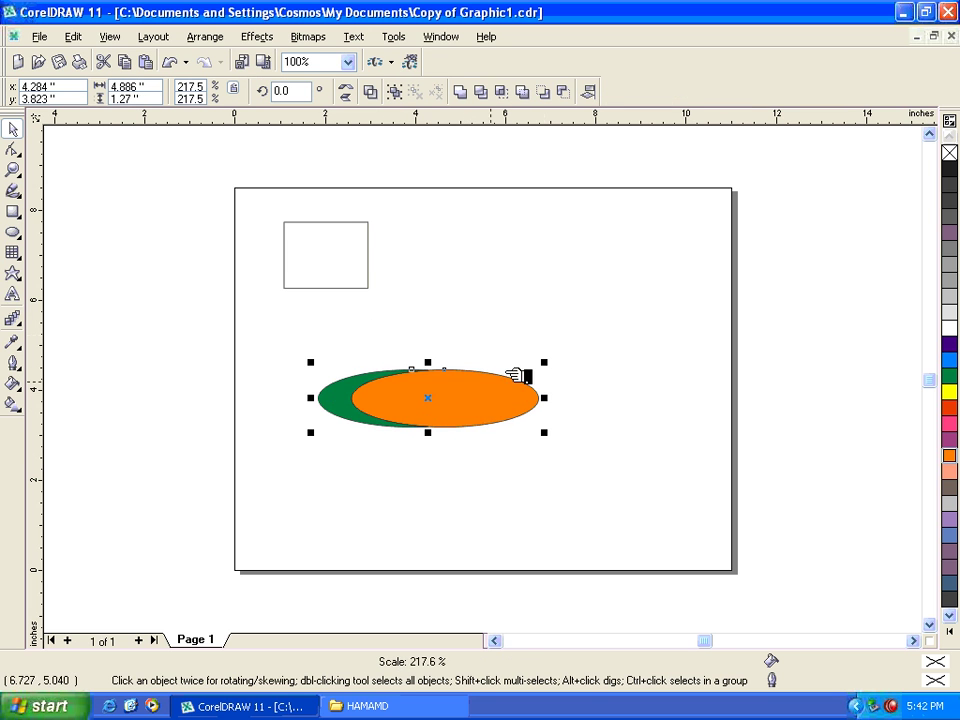
left_click(470, 413)
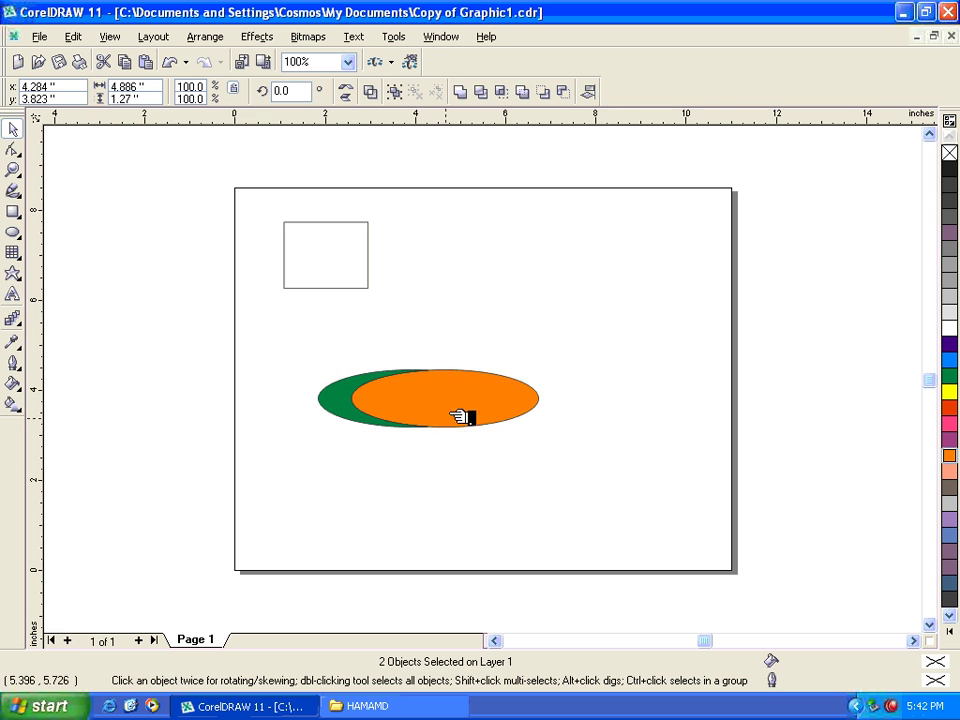
left_click_drag(458, 415, 441, 402)
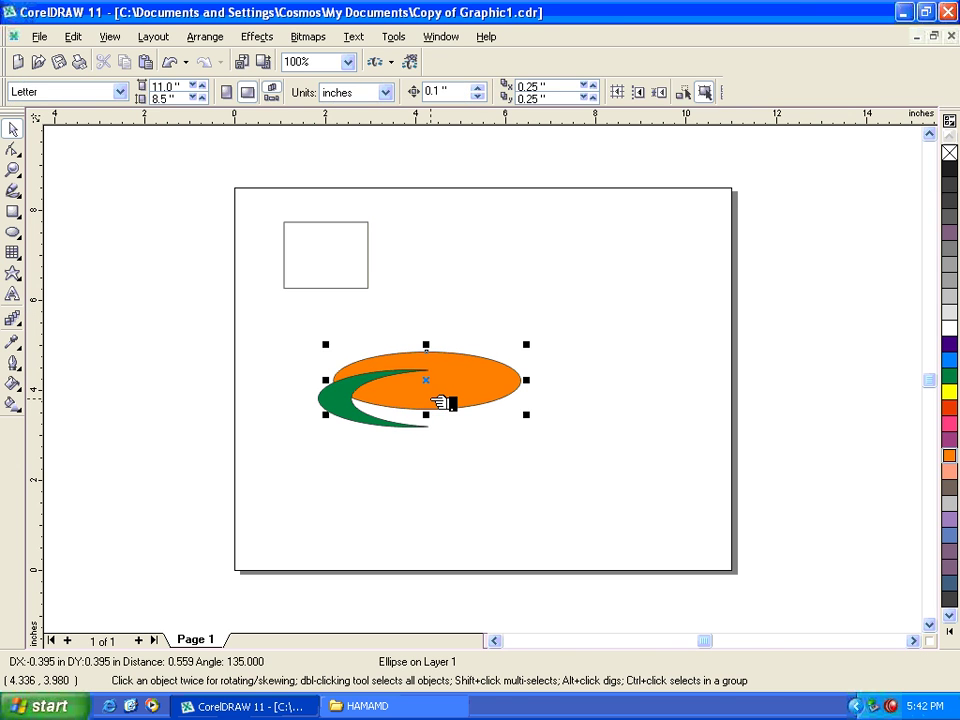
key("ctrl+z")
key("ctrl+z")
key("ctrl+z")
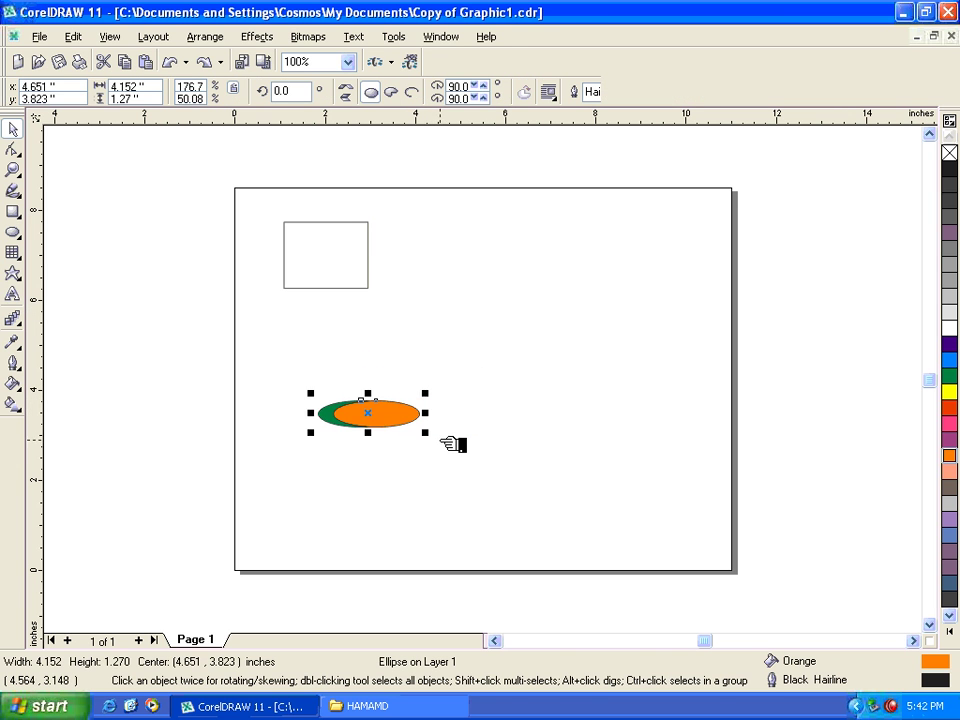
left_click(392, 416)
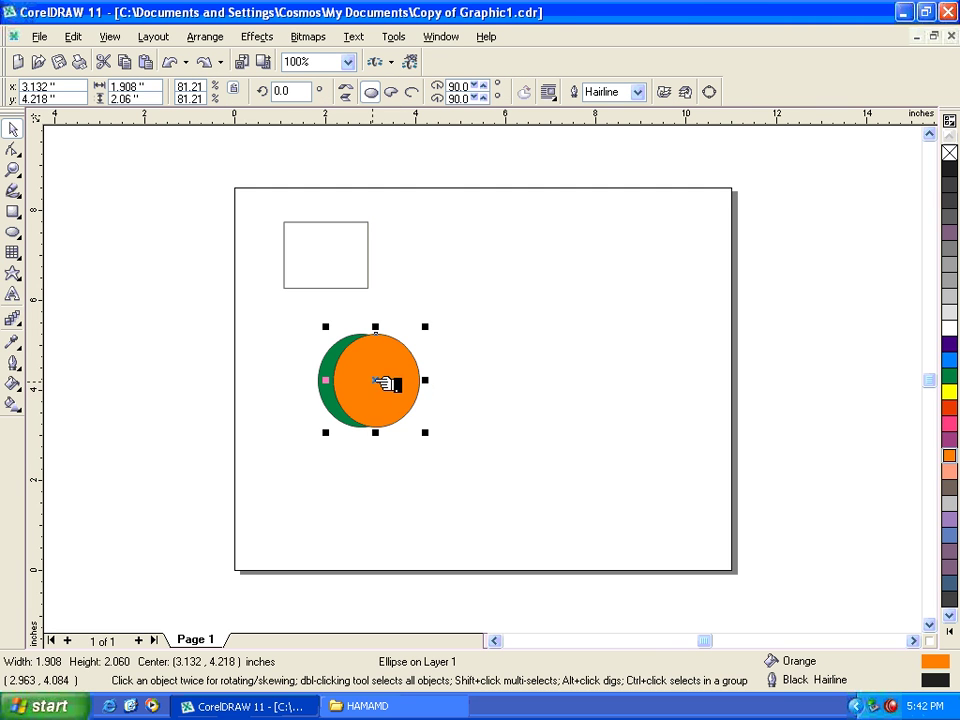
left_click_drag(374, 381, 407, 385)
key("ctrl+z")
- Stretch both ellipses to about 5.3 inches wide overall, and shift the orange one about 0.4 inch left and 0.23 inch up
left_click_drag(290, 311, 462, 443)
left_click_drag(426, 390, 564, 396)
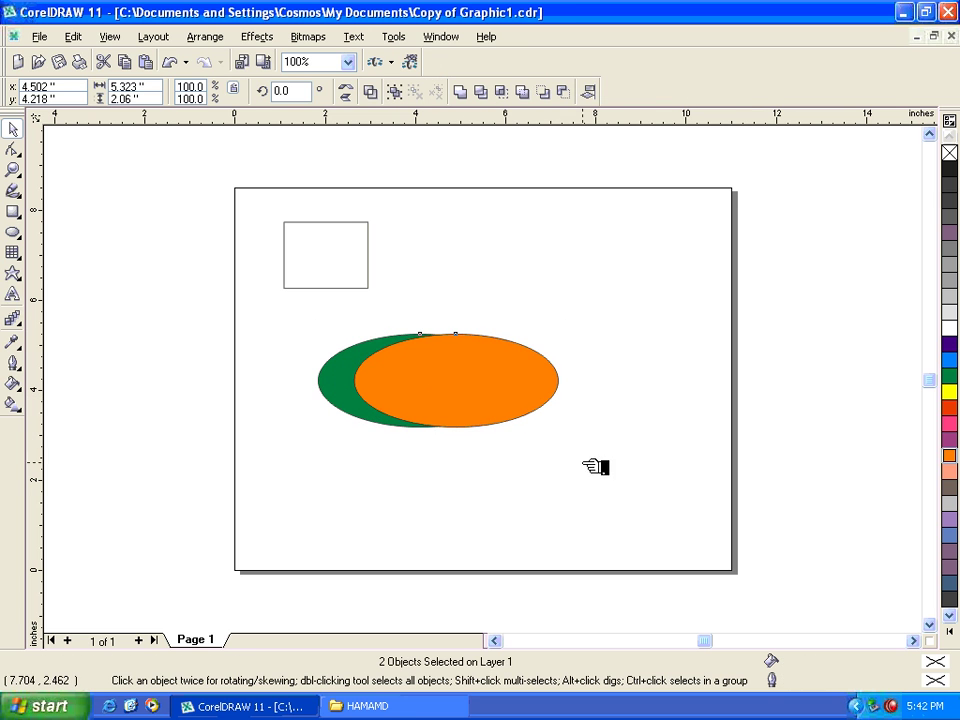
left_click_drag(479, 408, 456, 398)
- Trim the green ellipse with the offset orange one, move the orange ellipse clear of the crescent, and undo these changes
left_click_drag(300, 316, 660, 467)
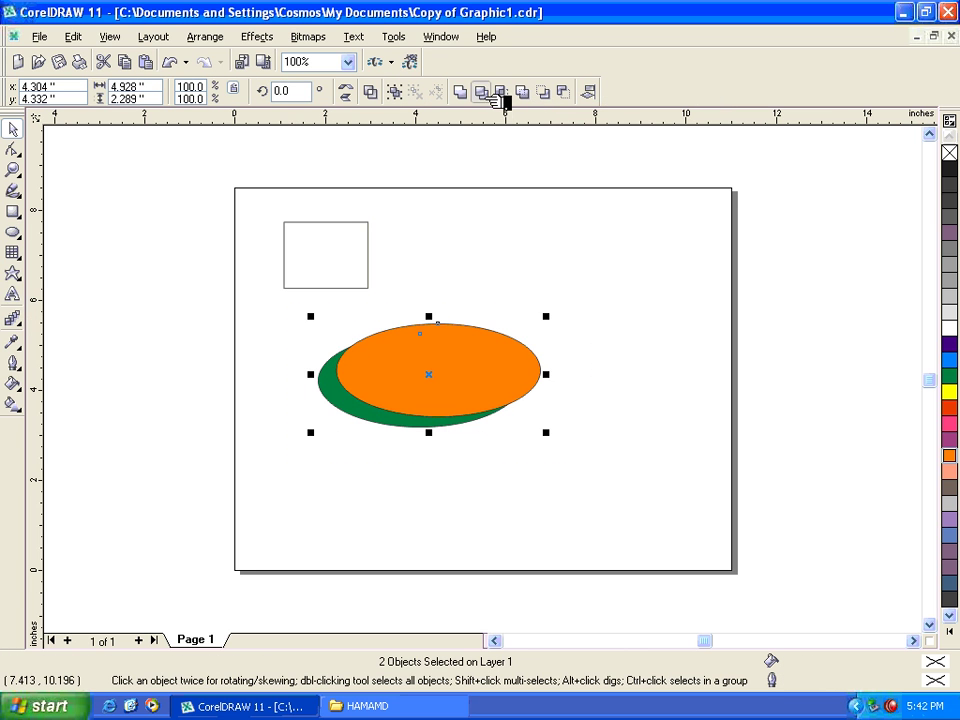
left_click(469, 392)
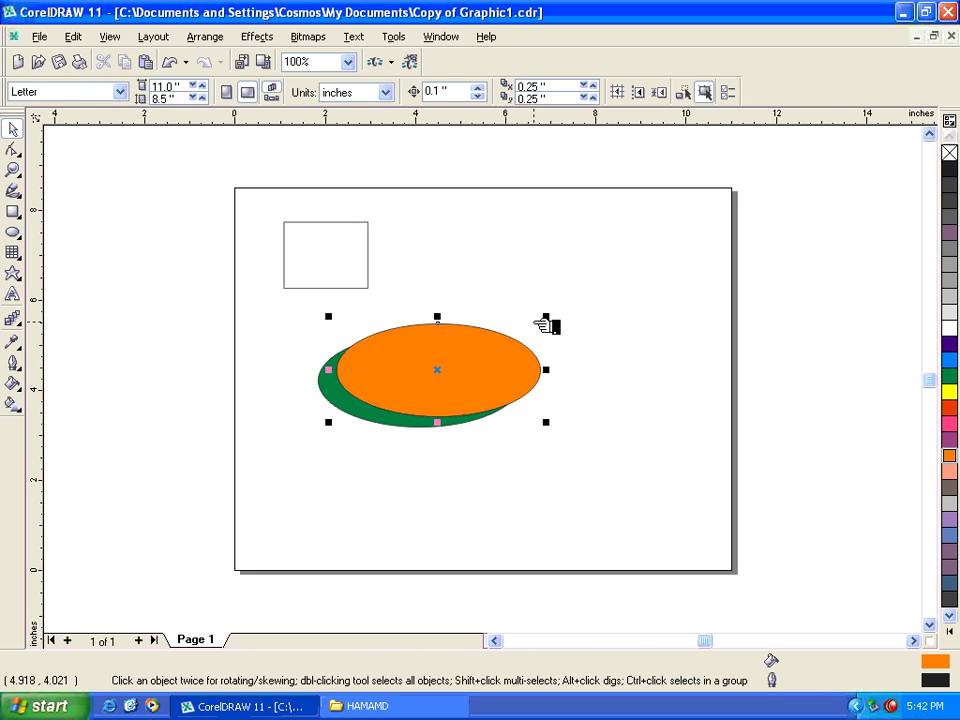
left_click_drag(446, 375, 489, 313)
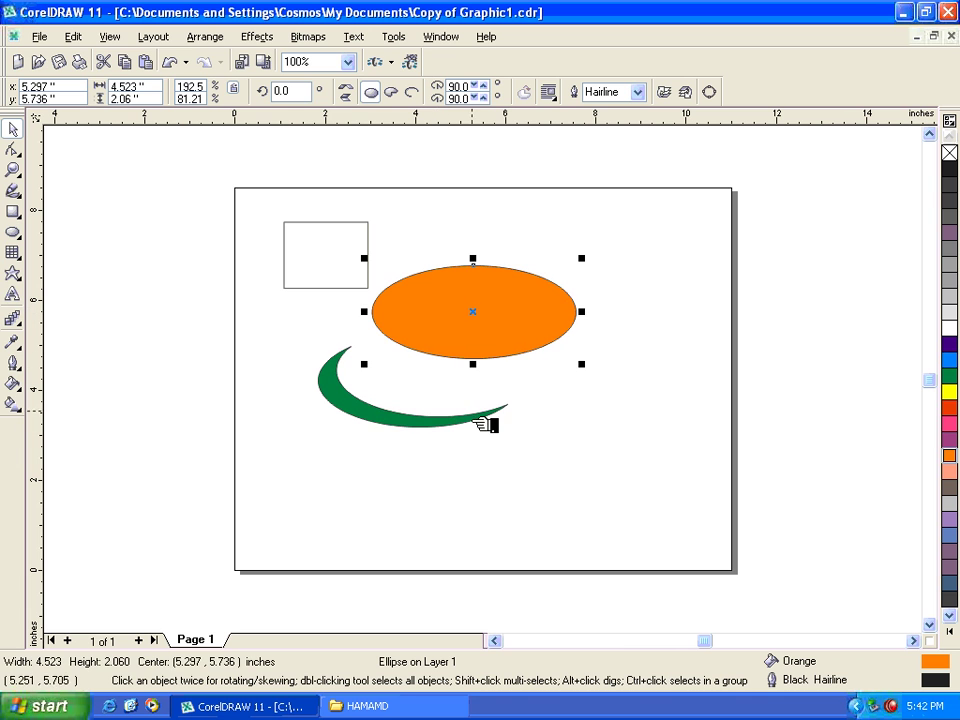
left_click(358, 404)
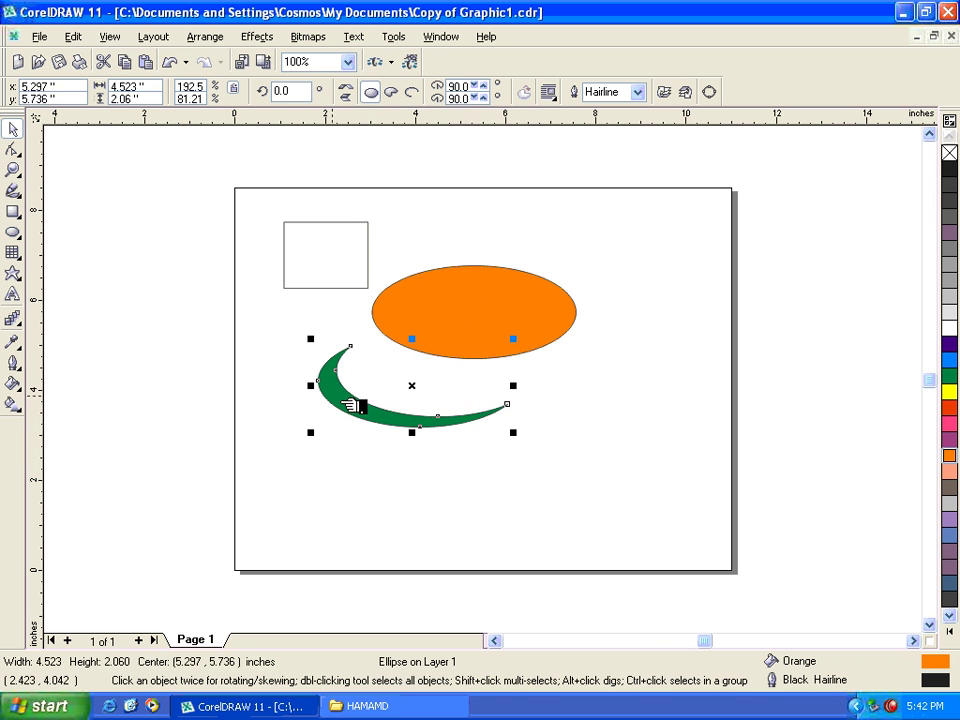
key("ctrl+z")
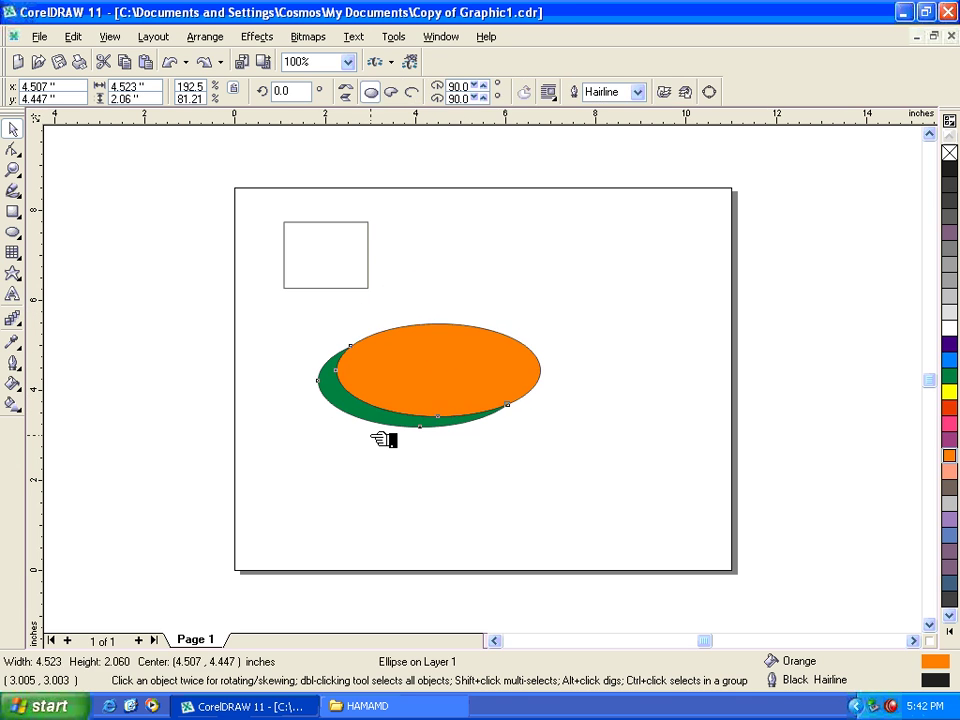
- Delete the orange ellipse and fill the remaining green ellipse with blue
left_click(264, 350)
left_click(439, 386)
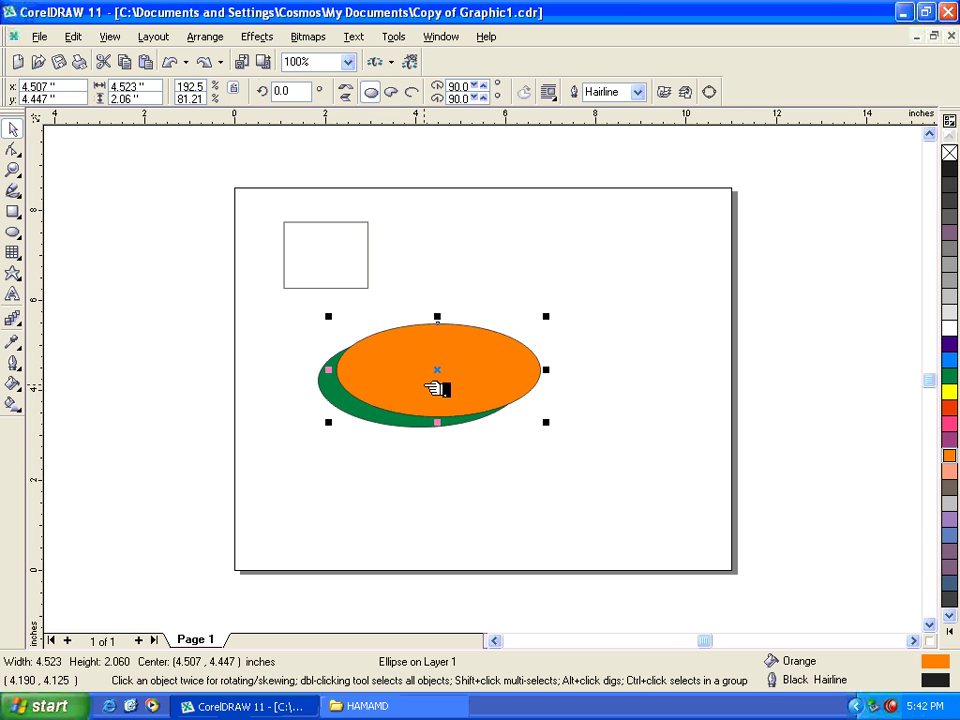
key("Delete")
left_click(471, 400)
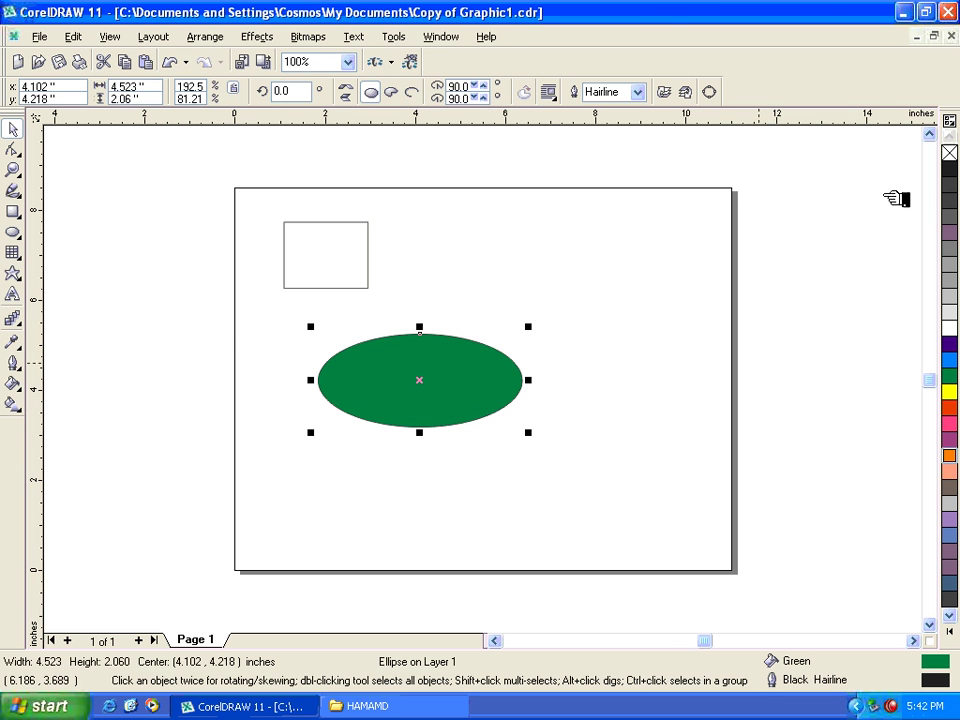
left_click_drag(943, 370, 450, 381)
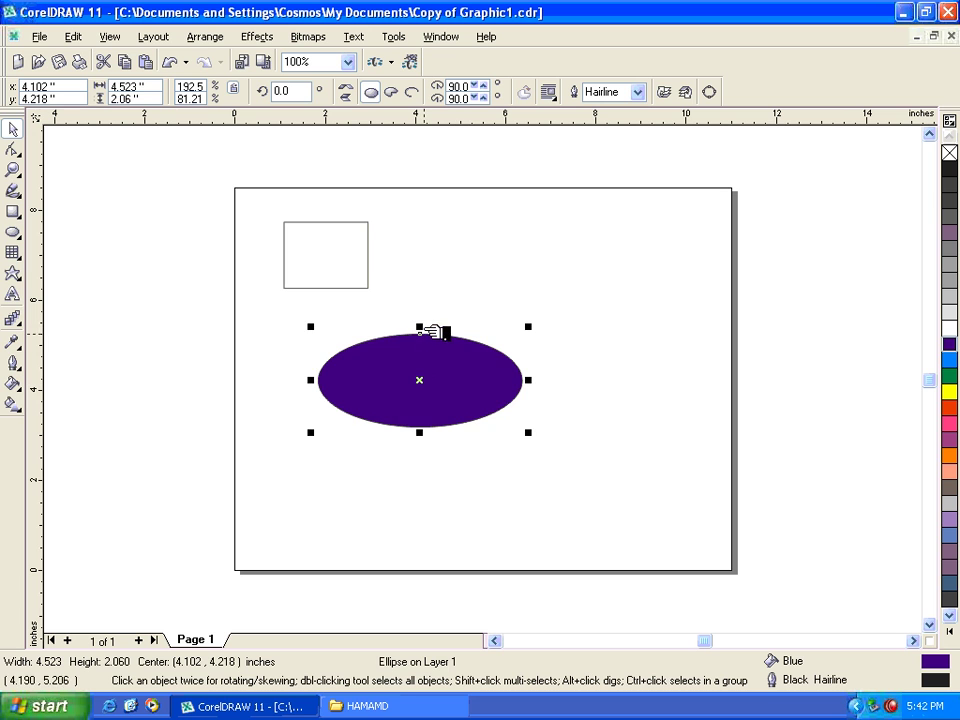
- Flatten the blue ellipse to about 1.6 inches high, and trim it with a centred copy narrowed to about 3.6 inches wide
left_click_drag(428, 340, 435, 359)
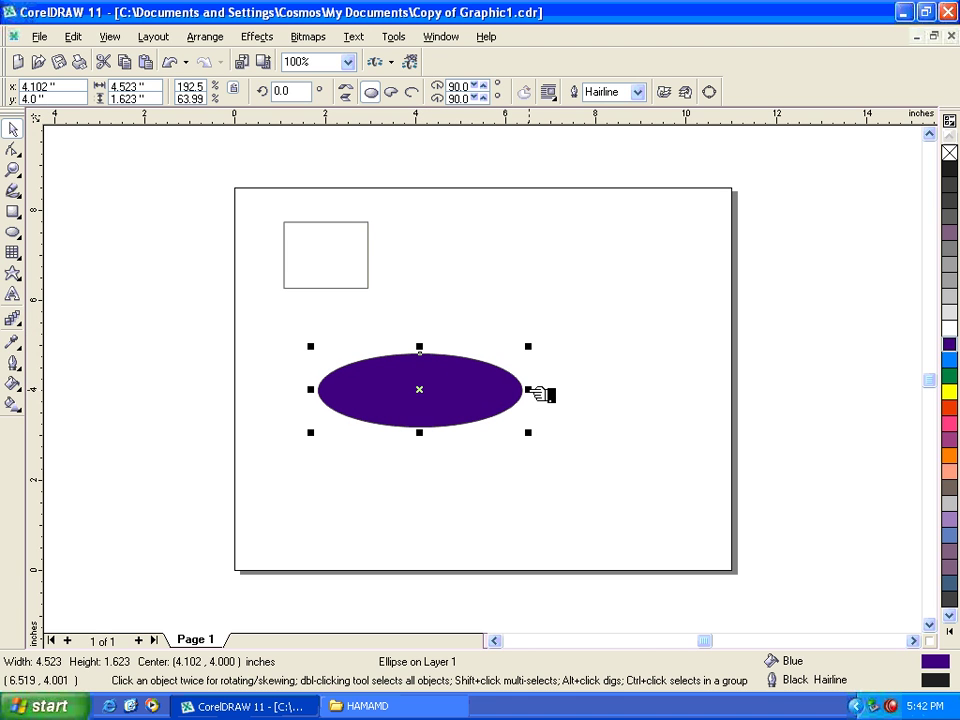
mouse_move(530, 394)
left_mouse_down()
mouse_move(508, 392)
mouse_move(554, 395)
mouse_move(375, 396)
mouse_move(537, 398)
mouse_move(518, 393)
left_mouse_up()
left_click_drag(264, 332, 559, 463)
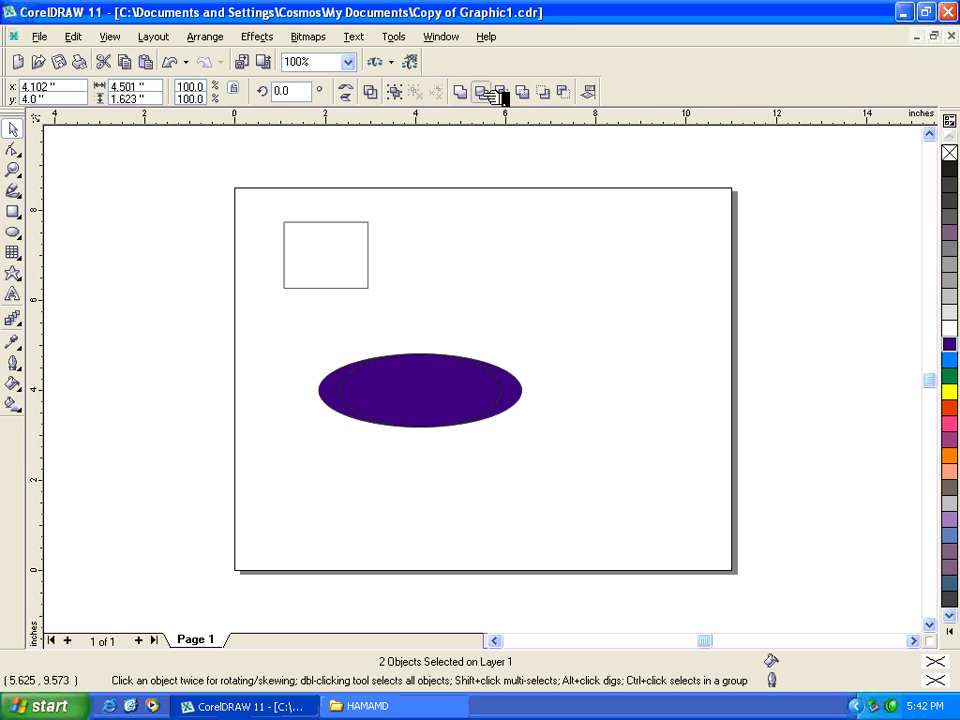
left_click(502, 93)
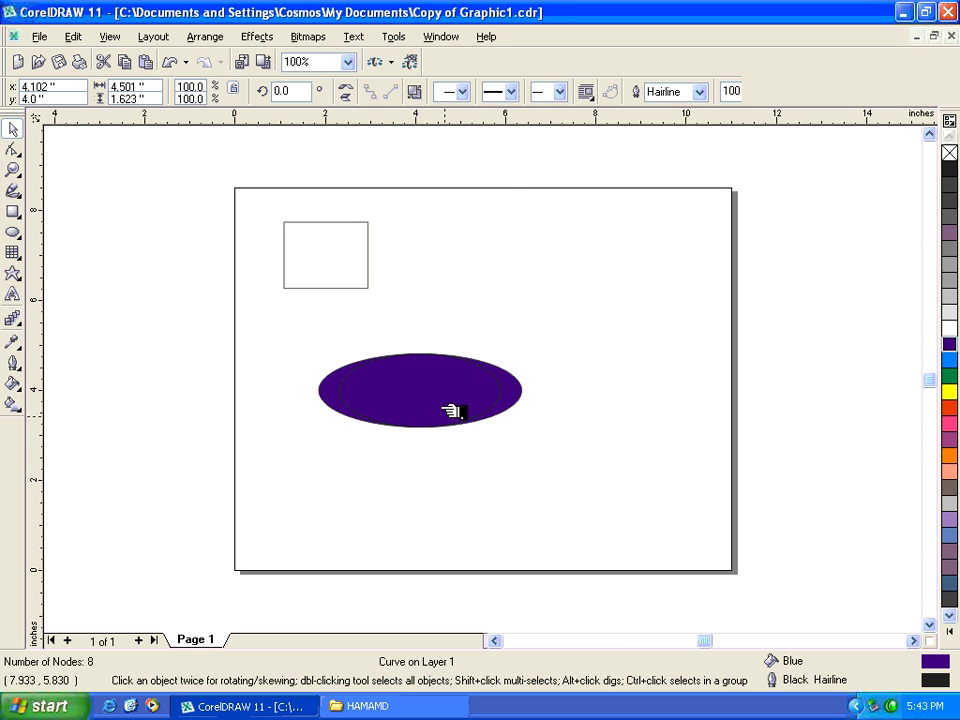
- Try a white fill and outline and a height of about 2.16 inches on the inner ellipse, and undo them
left_click(736, 404)
left_click(946, 329)
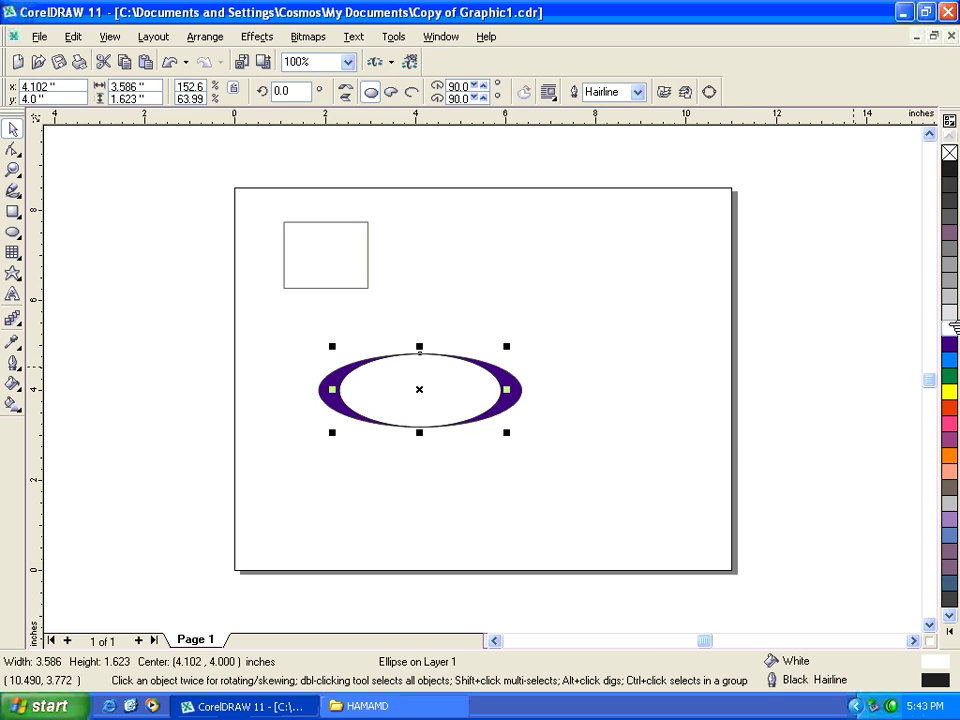
left_click_drag(420, 345, 426, 334)
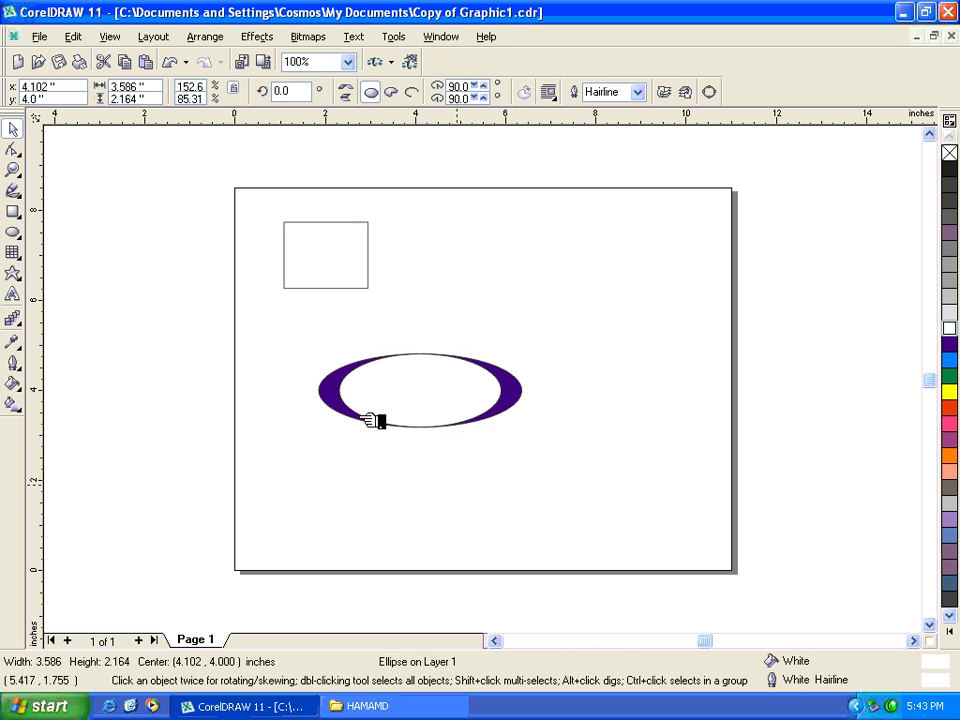
key("Escape")
left_click(396, 392)
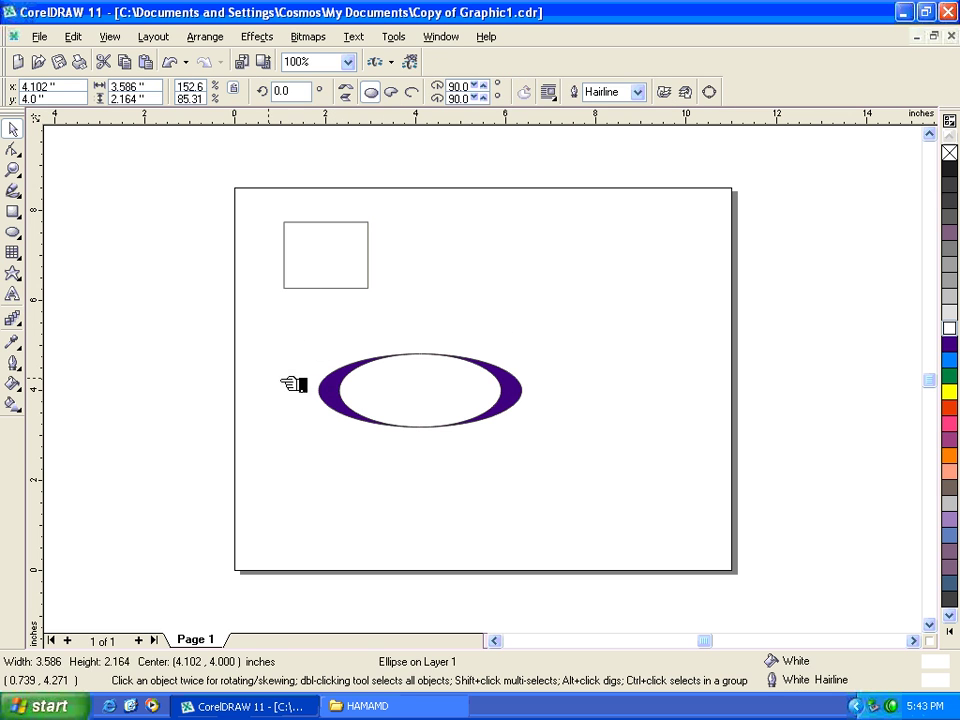
key("ctrl+z")
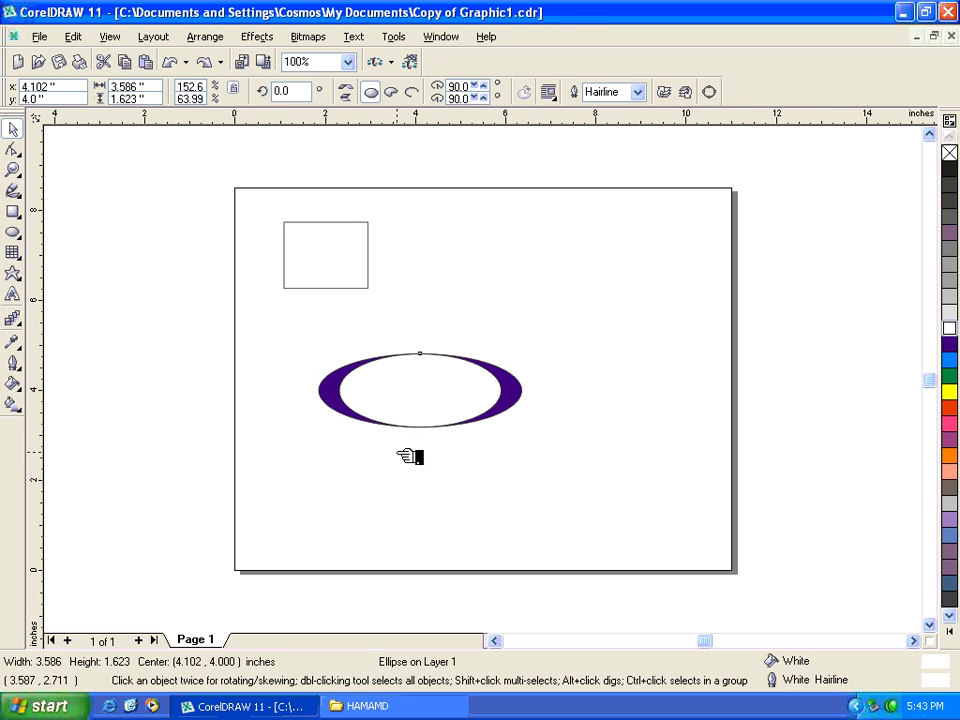
key("ctrl+z")
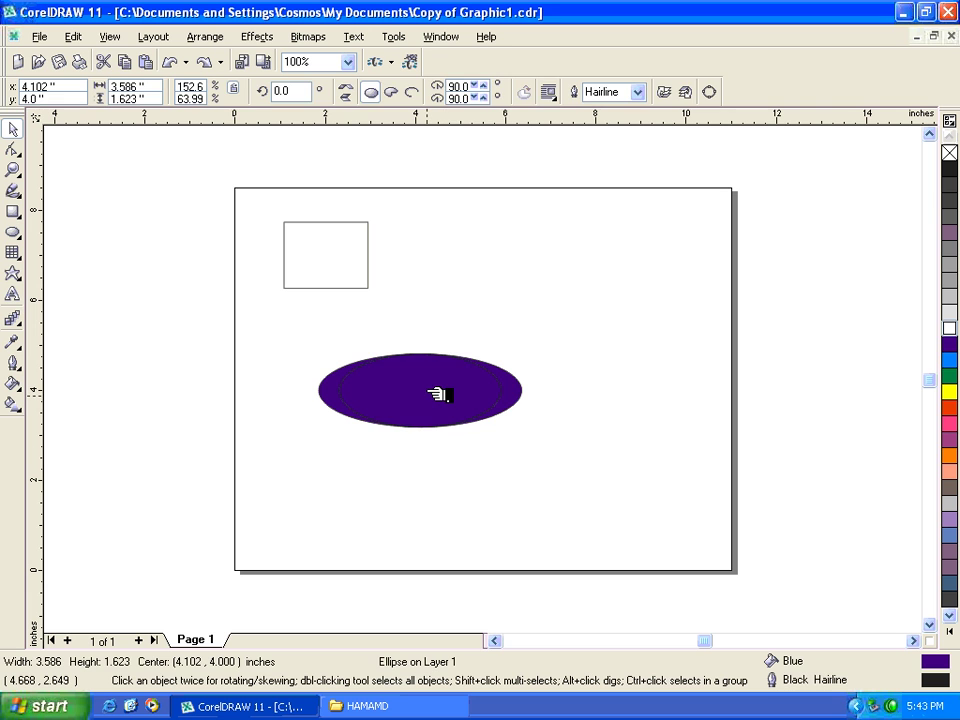
- Delete the inner ellipse and the trimmed blue ring
key("ctrl+shift+z")
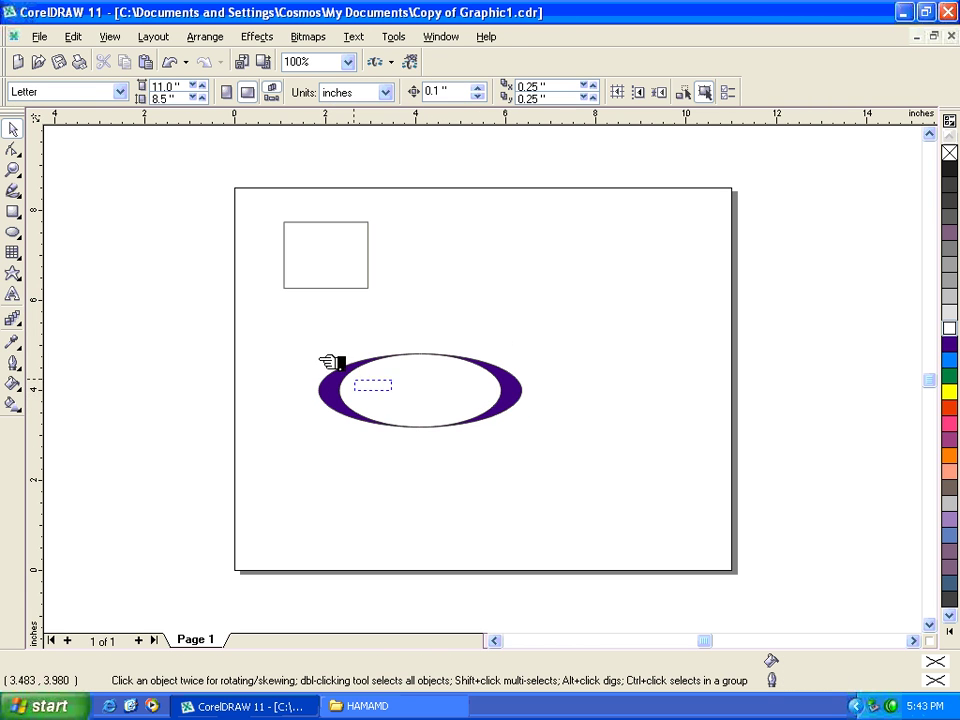
left_click_drag(352, 389, 462, 343)
key("ctrl+z")
key("ctrl+z")
key("ctrl+z")
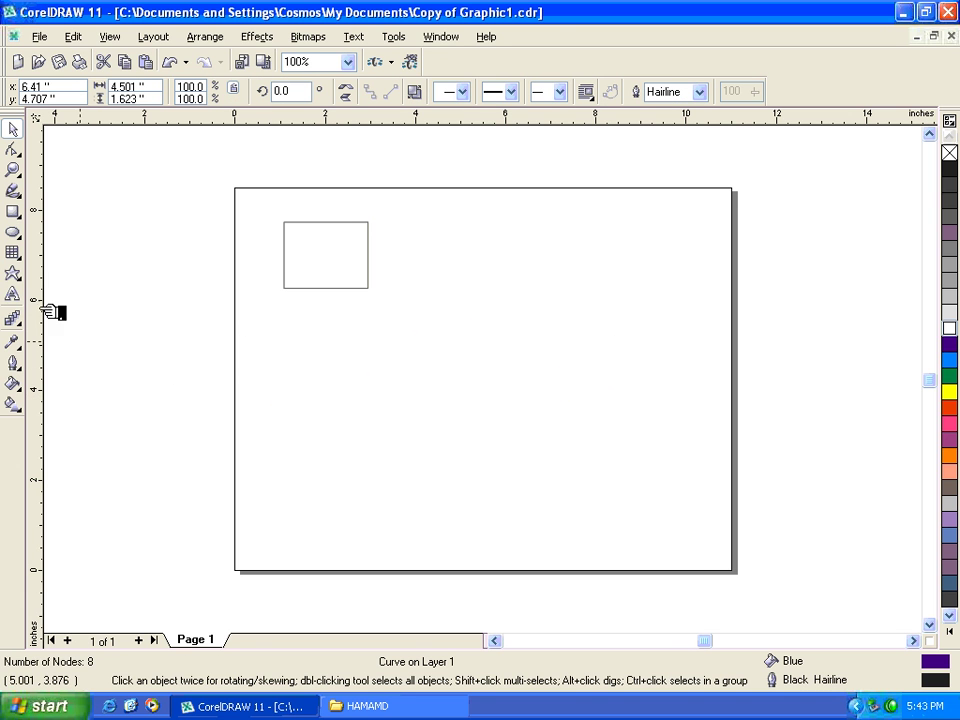
- Draw a cyan ellipse about 1.8 by 1.9 inches below the rectangle, and place an overlapping copy about 0.7 inch to its right
left_click(13, 232)
left_click_drag(280, 328, 362, 413)
key("space")
left_click(949, 359)
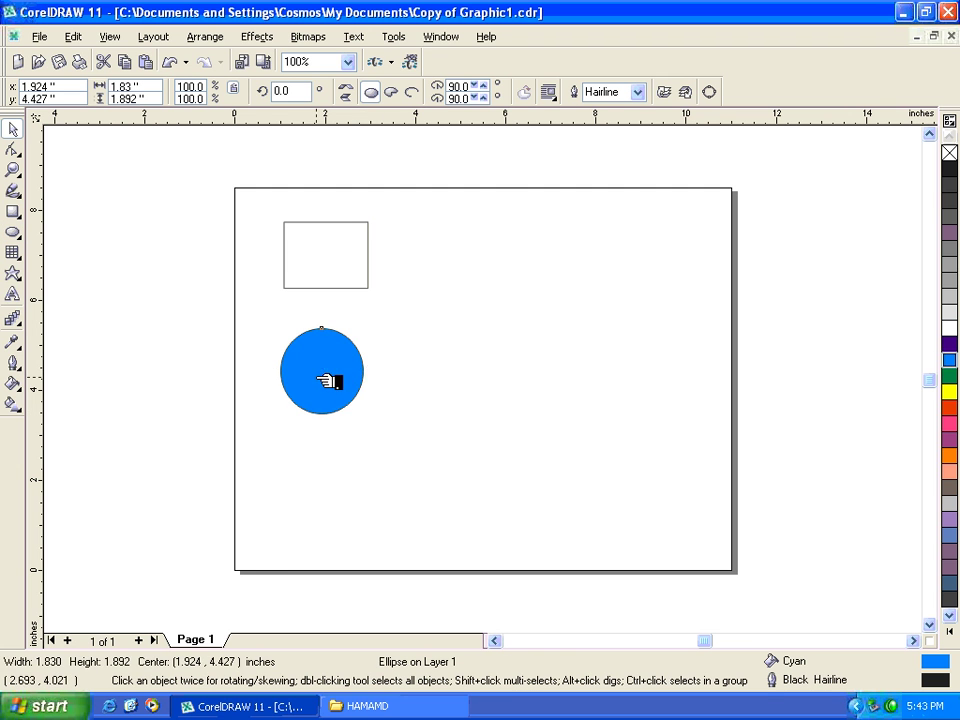
left_click_drag(319, 380, 358, 380)
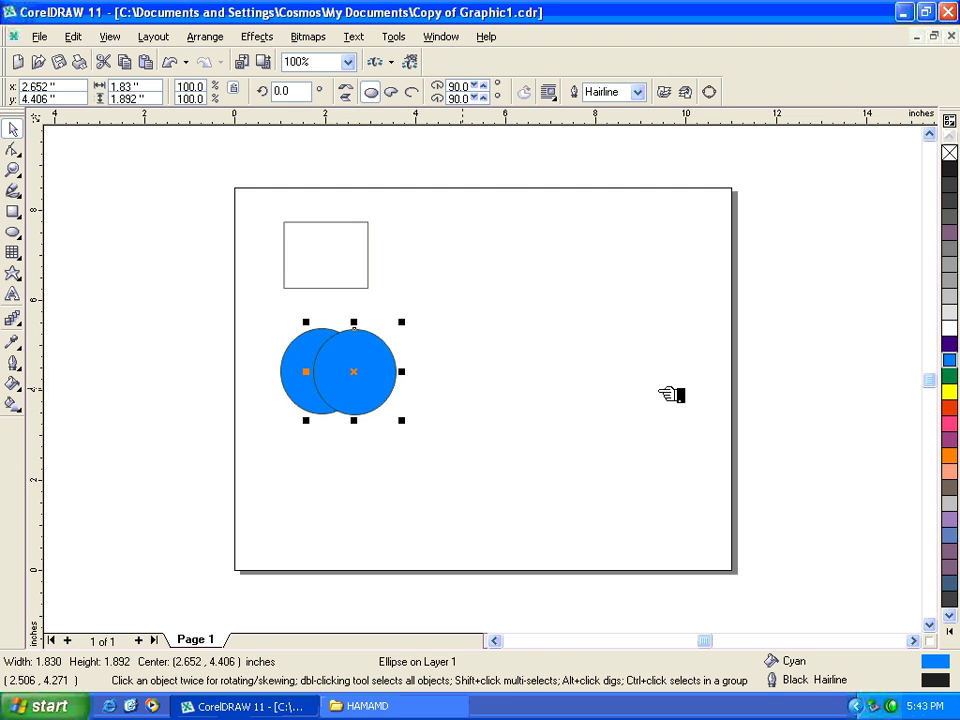
- Fill the right ellipse green, and move the cyan ellipse about 0.25 inch right for a larger overlap
left_click(949, 375)
left_click(300, 372, "shift")
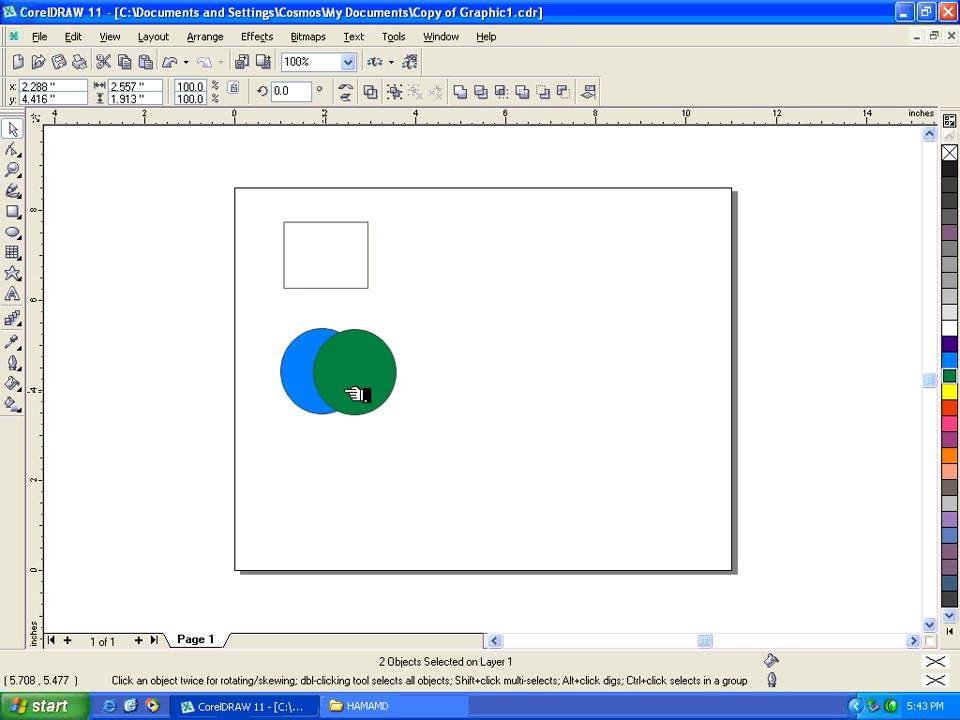
key("Escape")
left_click_drag(312, 377, 312, 377)
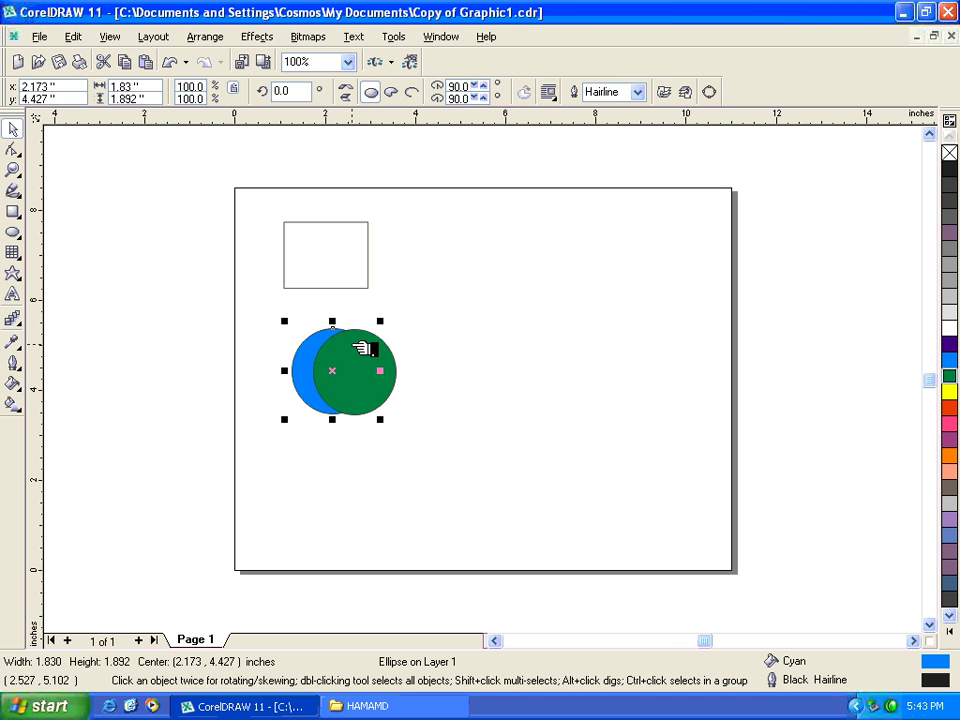
- Intersect the two ellipses, move the overlap piece about 3.3 inches right, and move the cyan ellipse about 1.8 inches left
left_click_drag(262, 320, 444, 437)
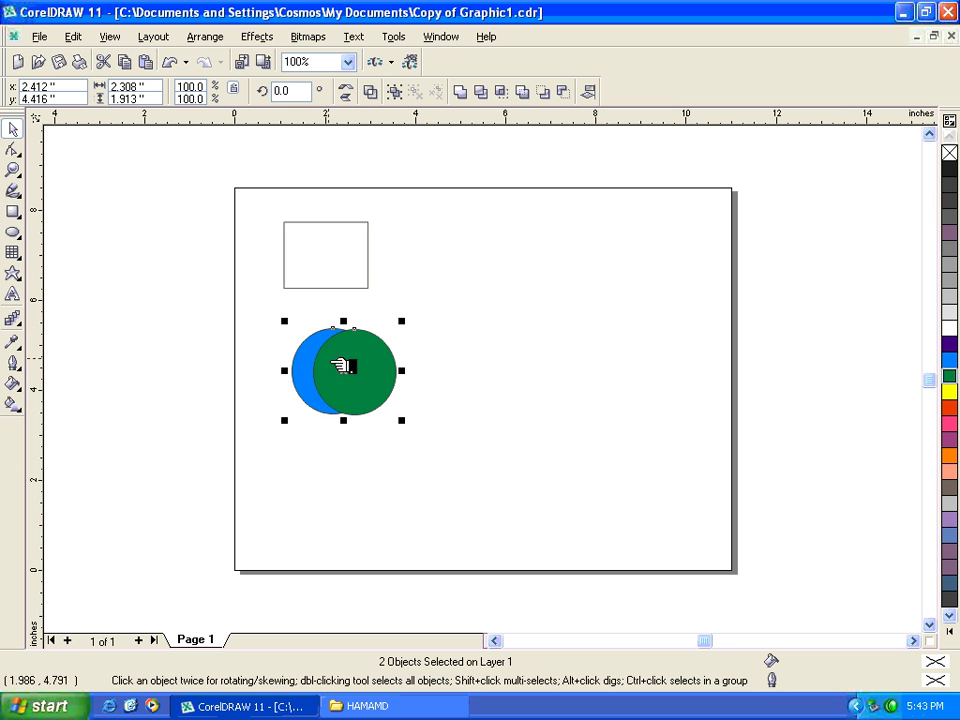
left_click(509, 93)
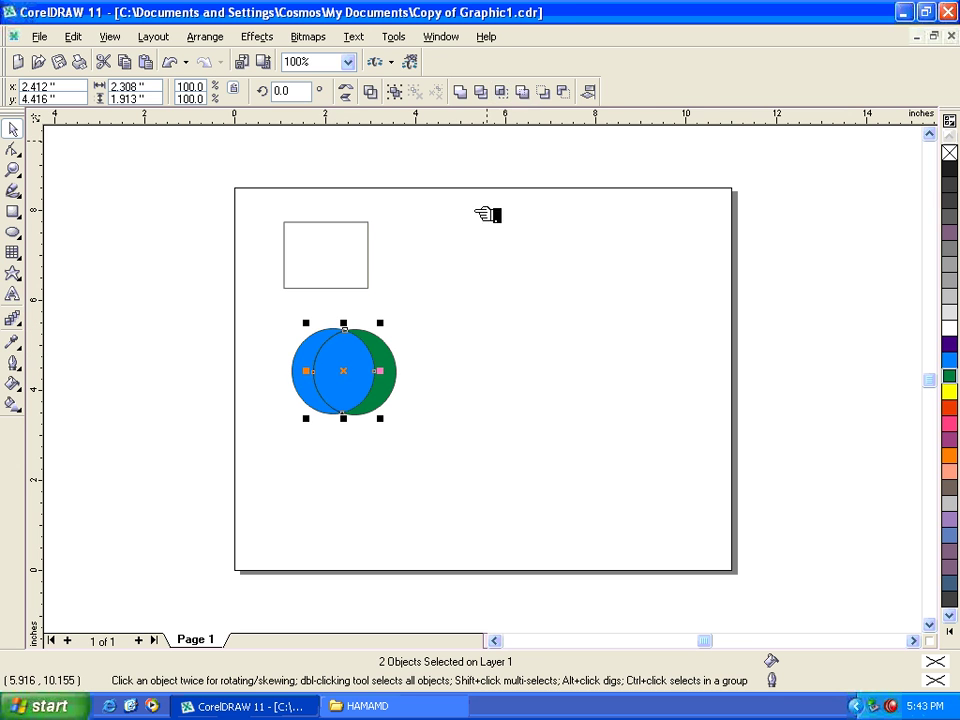
left_click(360, 324)
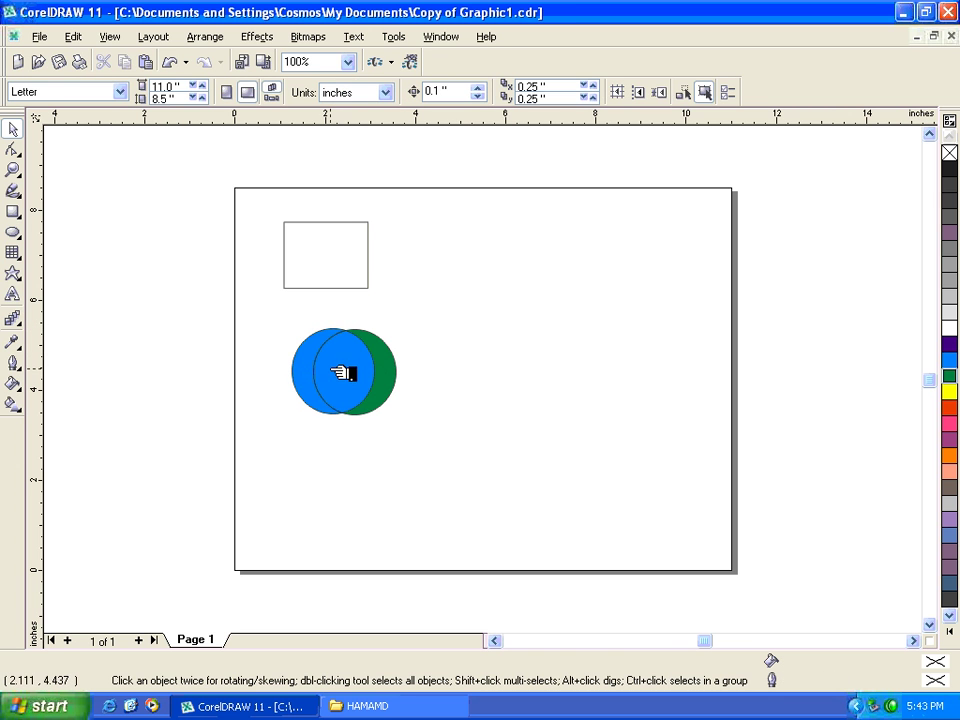
left_click_drag(339, 375, 493, 339)
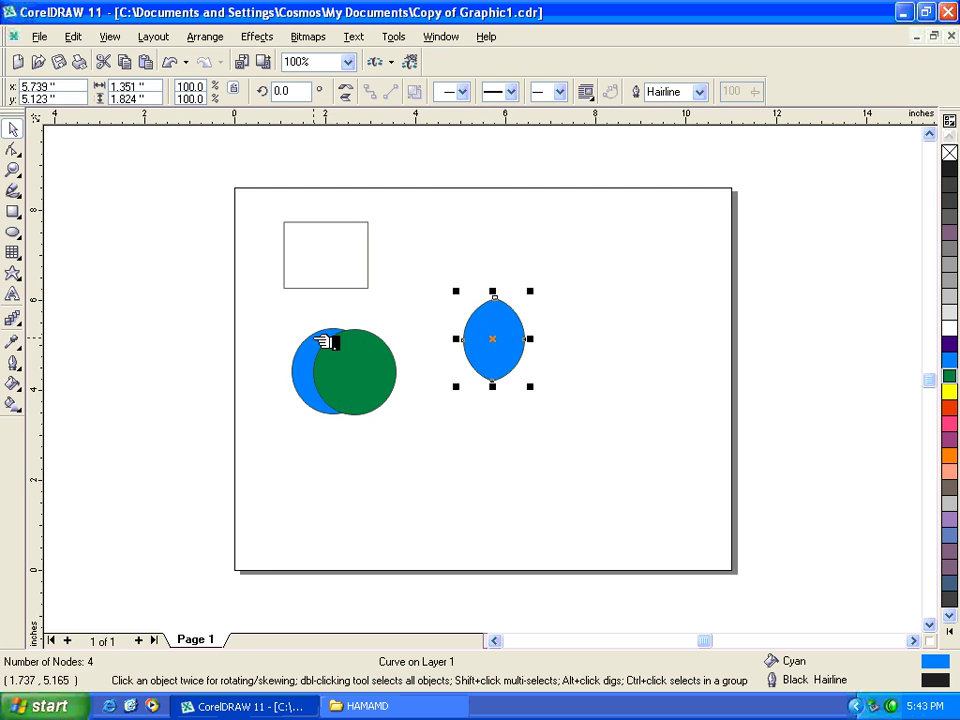
left_click_drag(320, 355, 245, 350)
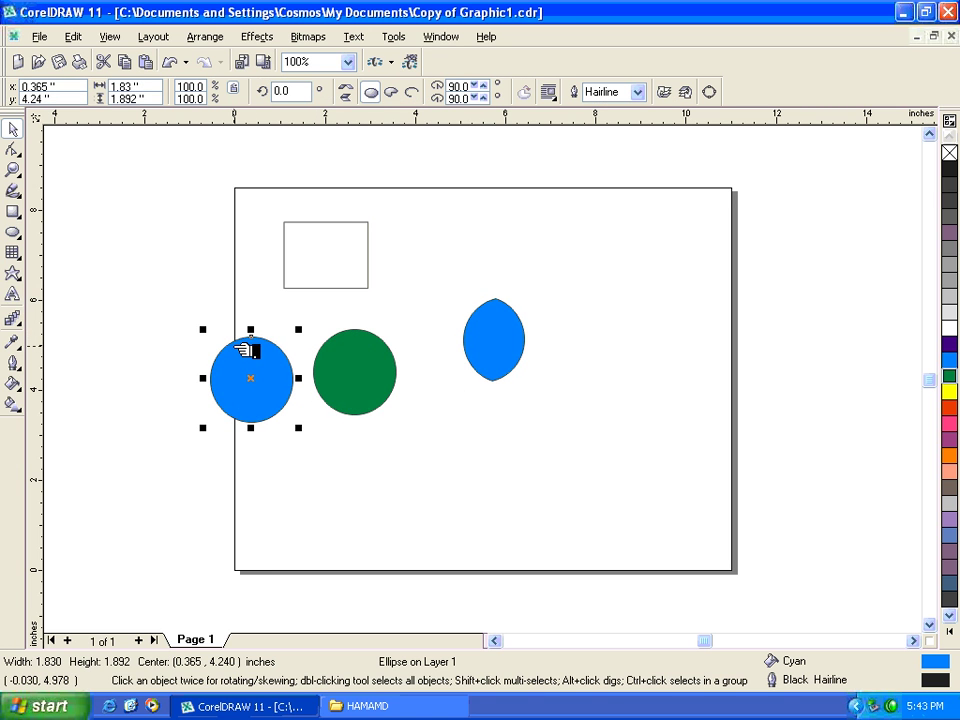
- Undo the moves of the cyan ellipse and the overlap piece, and delete the overlap piece
key("ctrl+z")
key("ctrl+z")
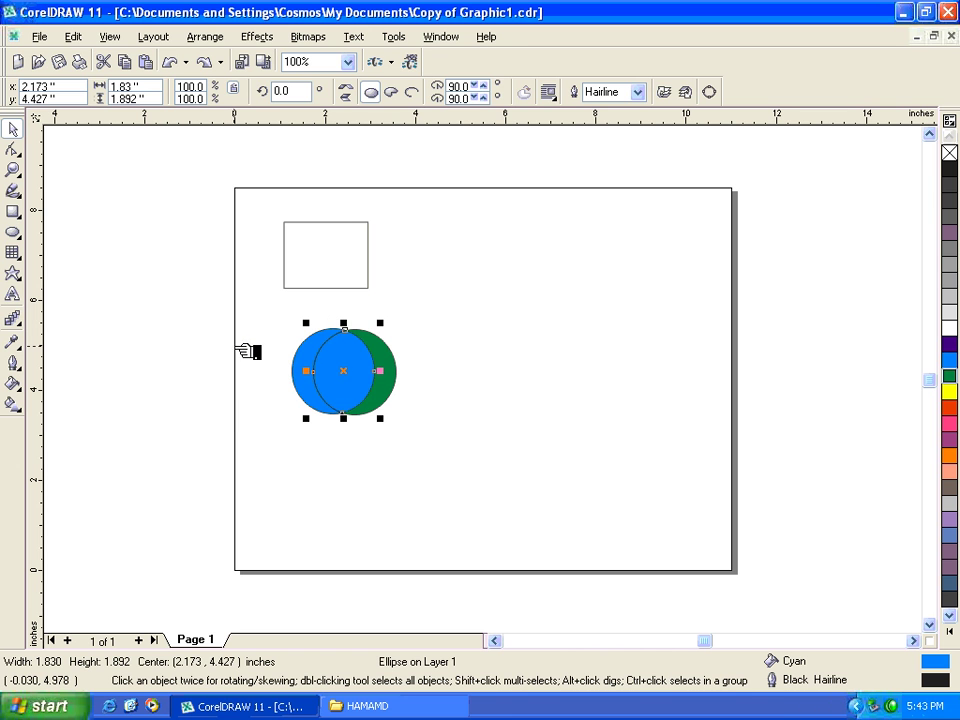
key("Delete")
- Intersect the cyan and green ellipses again, and separate the overlap piece and the cyan ellipse from the green one
left_click_drag(256, 317, 470, 447)
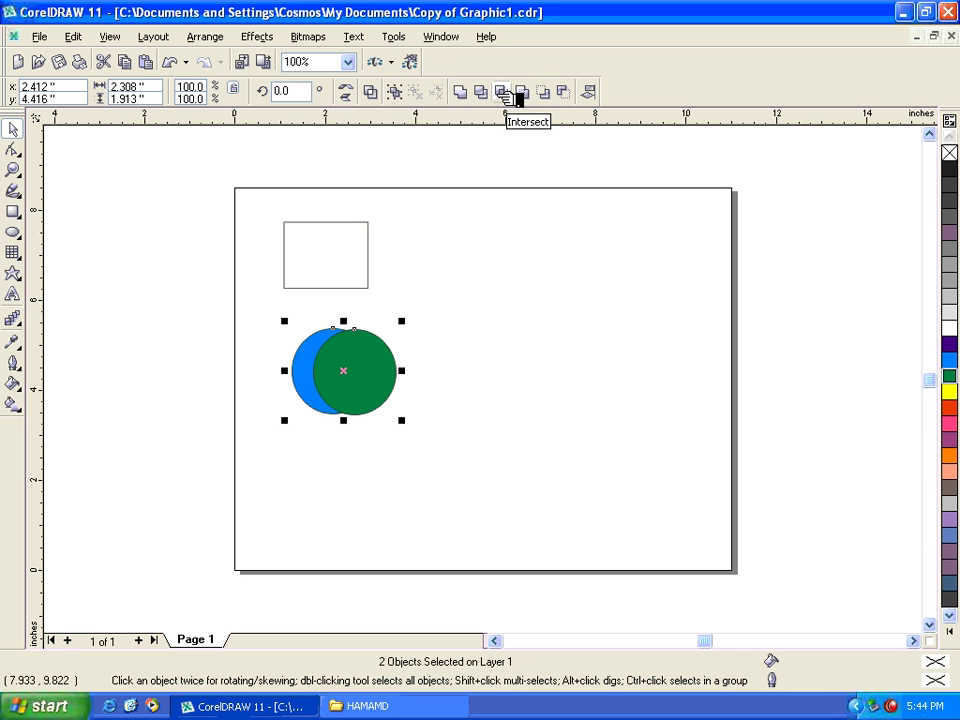
left_click(507, 96)
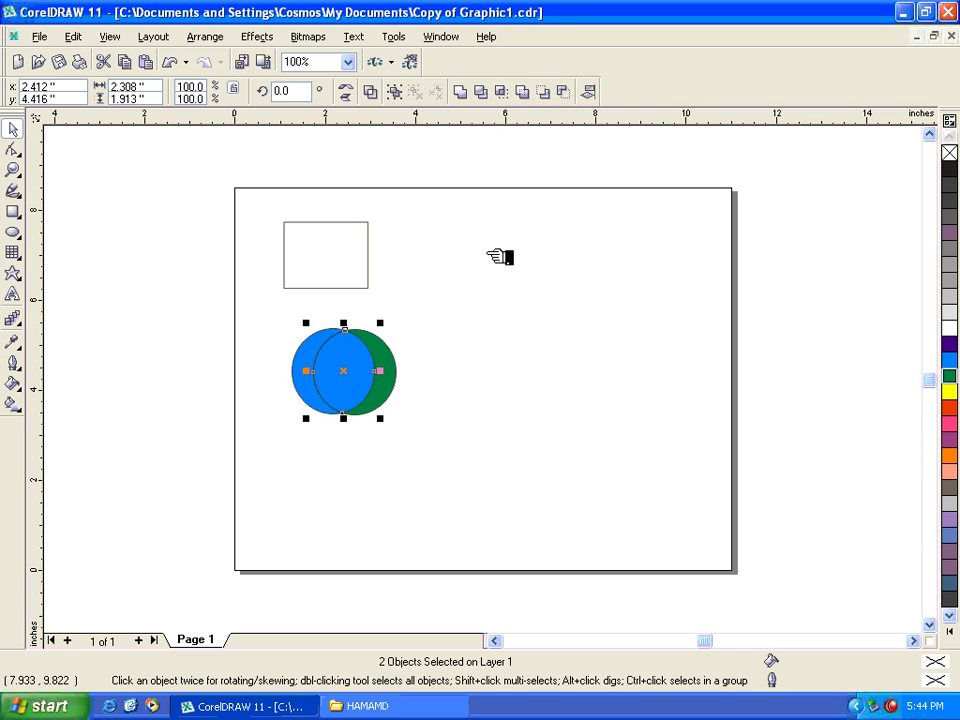
left_click_drag(390, 380, 497, 343)
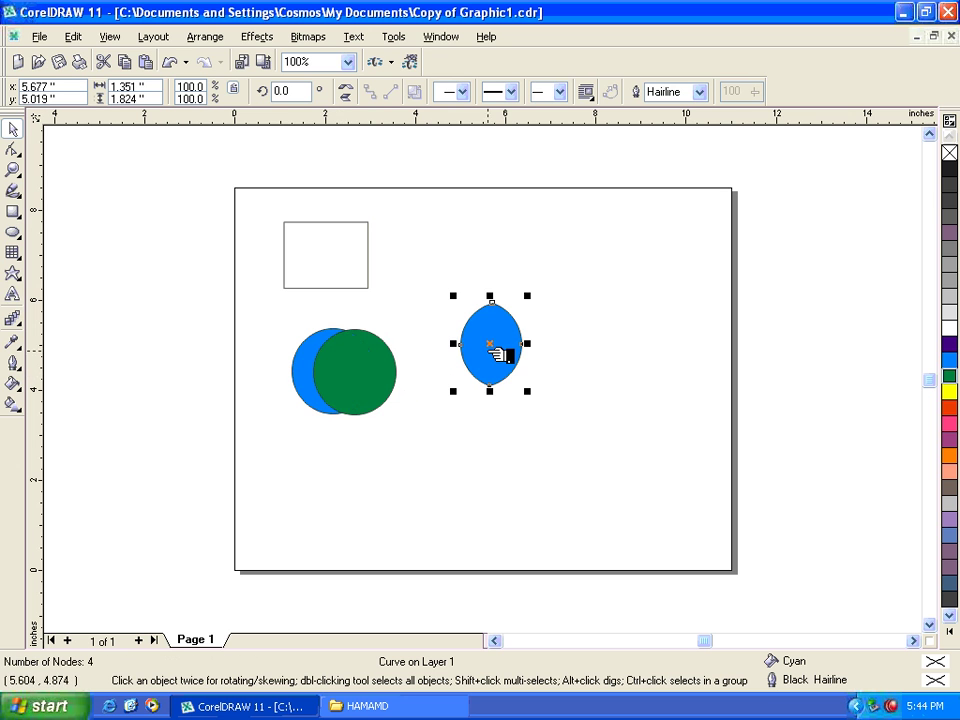
left_click_drag(322, 346, 242, 339)
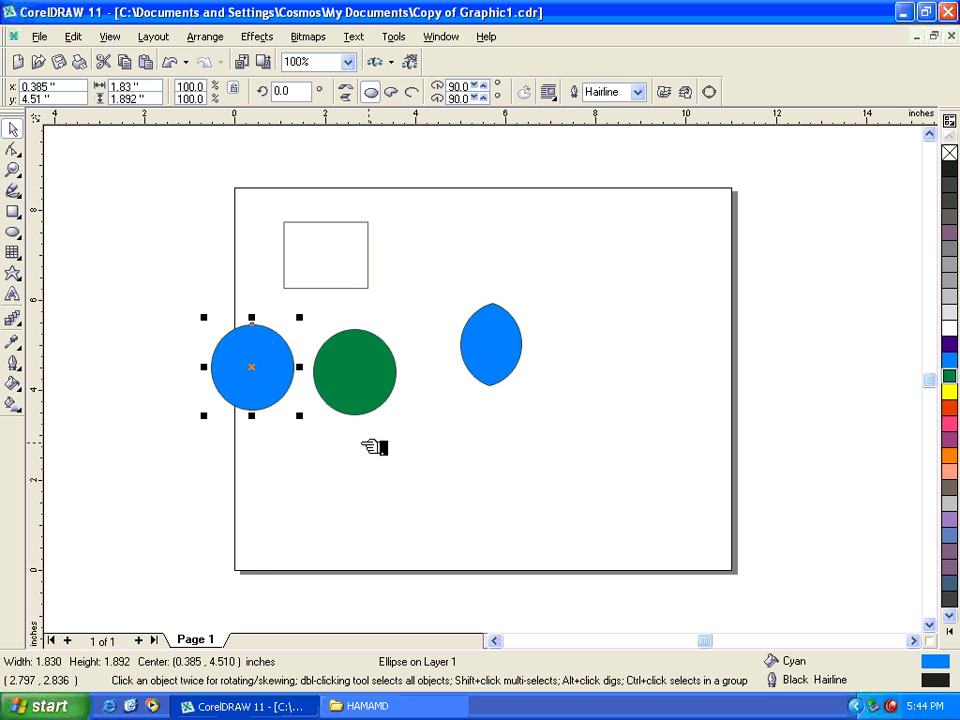
left_click(489, 343)
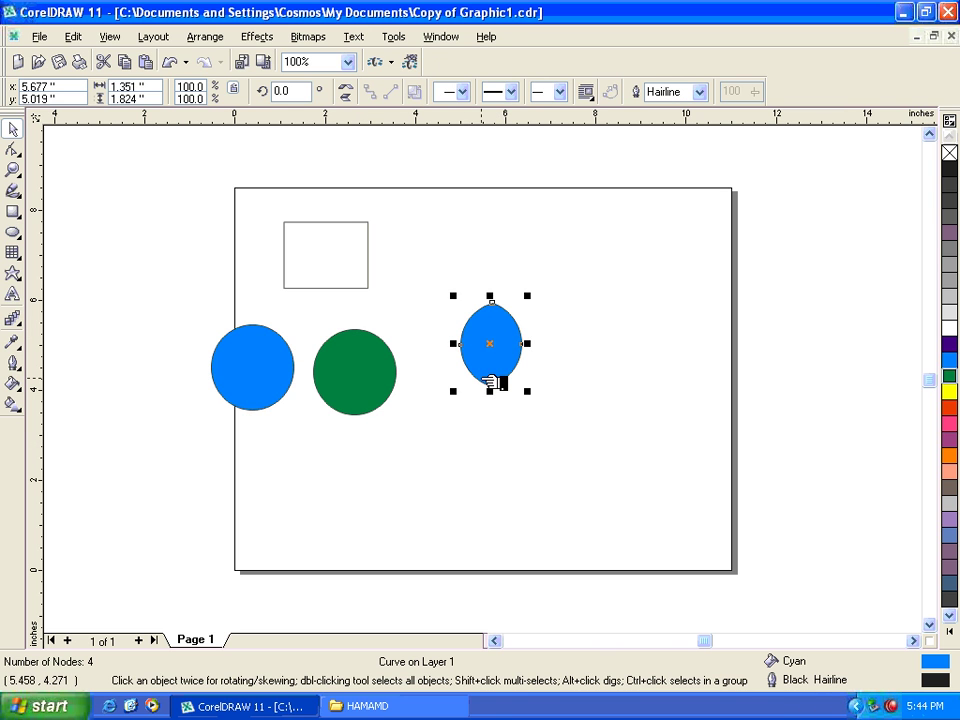
- Remove the overlap piece, and move the cyan ellipse about 1.6 inches right so it overlaps the green ellipse again
key("ctrl+z")
key("ctrl+z")
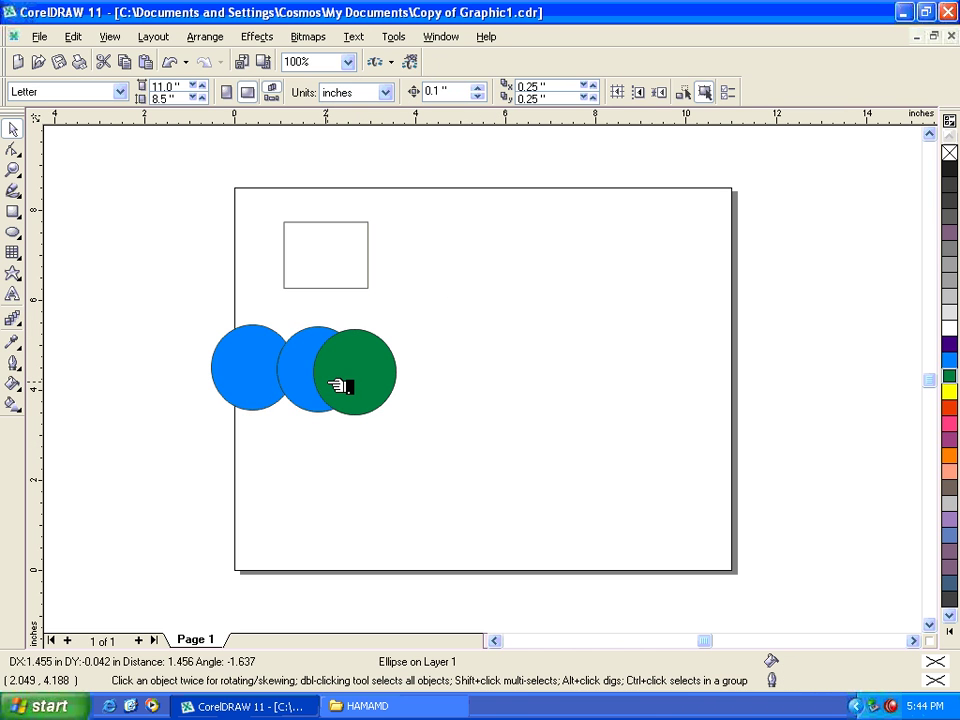
left_click_drag(340, 386, 355, 386)
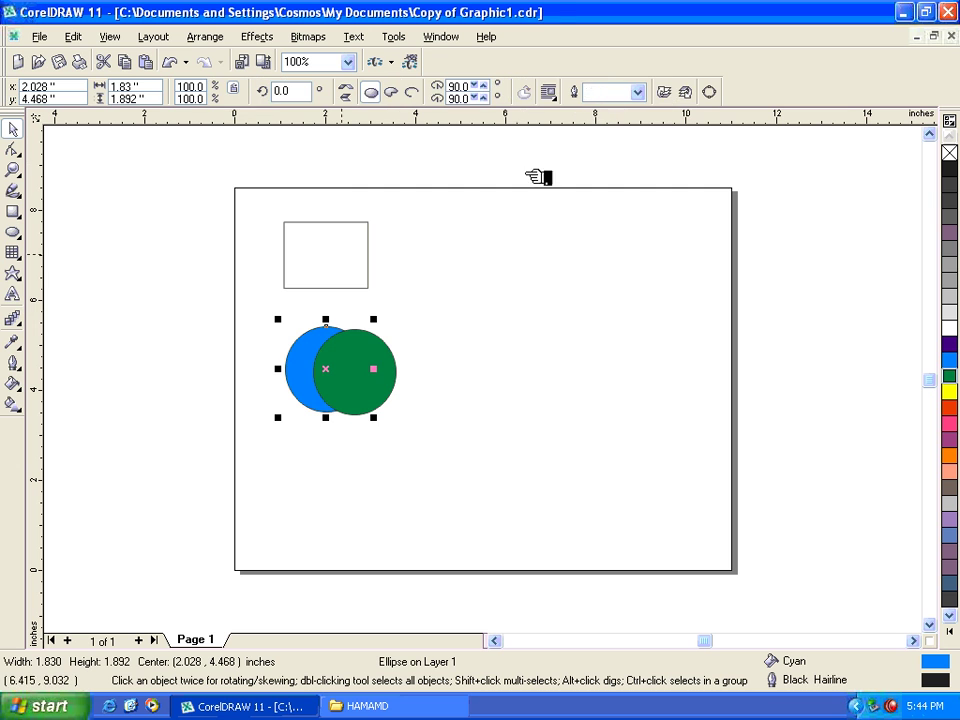
- Fill the rectangle blue, and move it down so it overlaps the upper part of both ellipses
left_click_drag(355, 432, 439, 460)
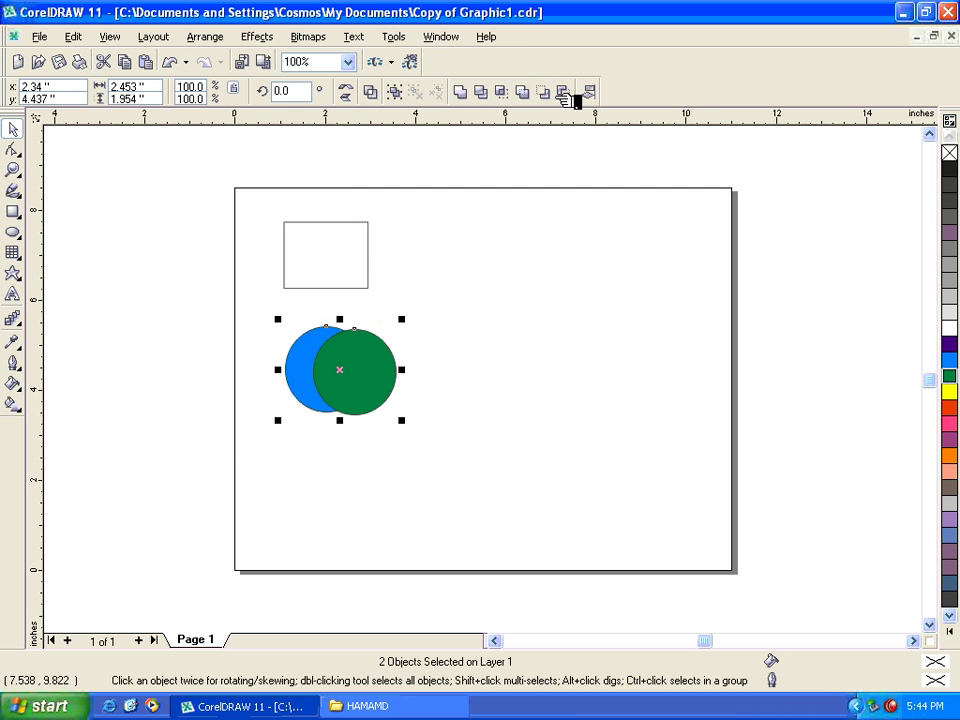
left_click(540, 95)
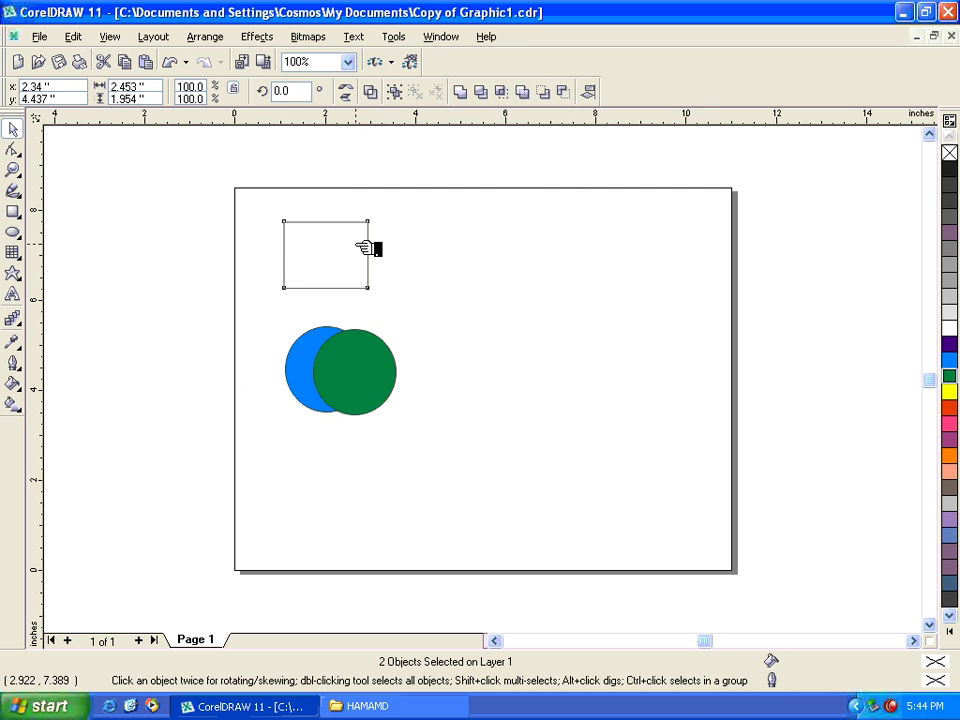
left_click(367, 249)
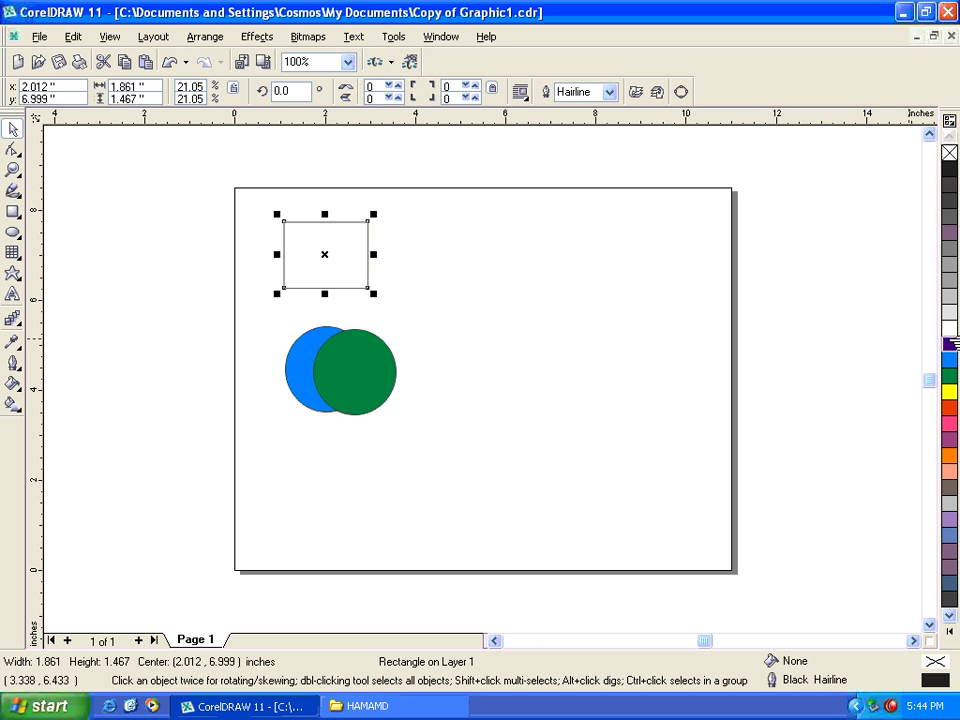
left_click(950, 344)
left_click_drag(332, 256, 377, 339)
- Simplify the rectangle and both ellipses, and move the blue piece and the green ellipse away from the cyan piece
left_click_drag(231, 253, 440, 425)
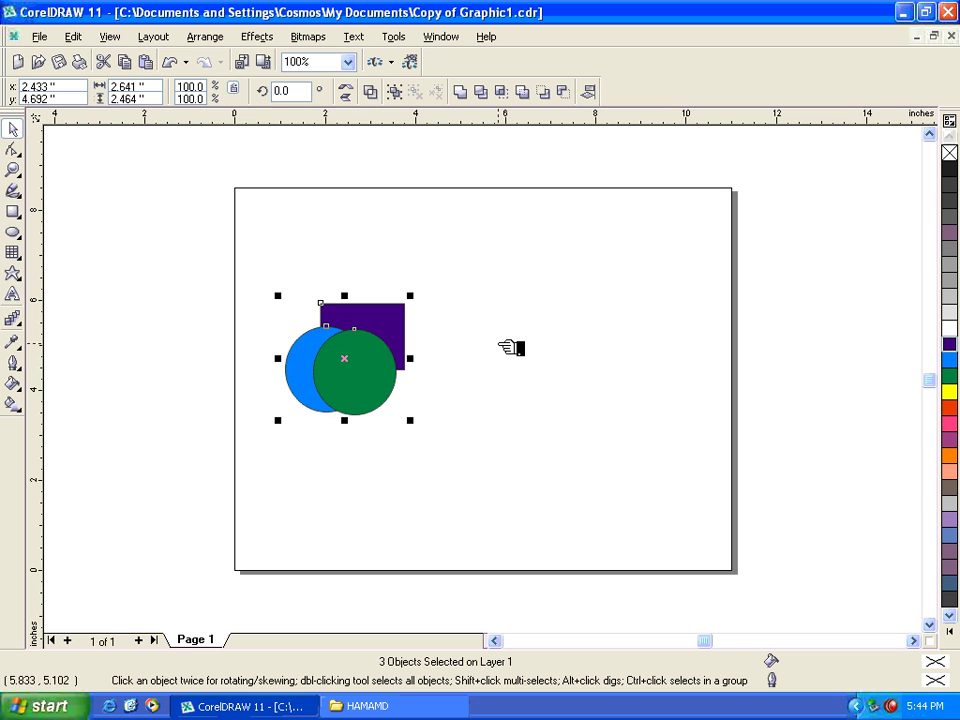
left_click(274, 262)
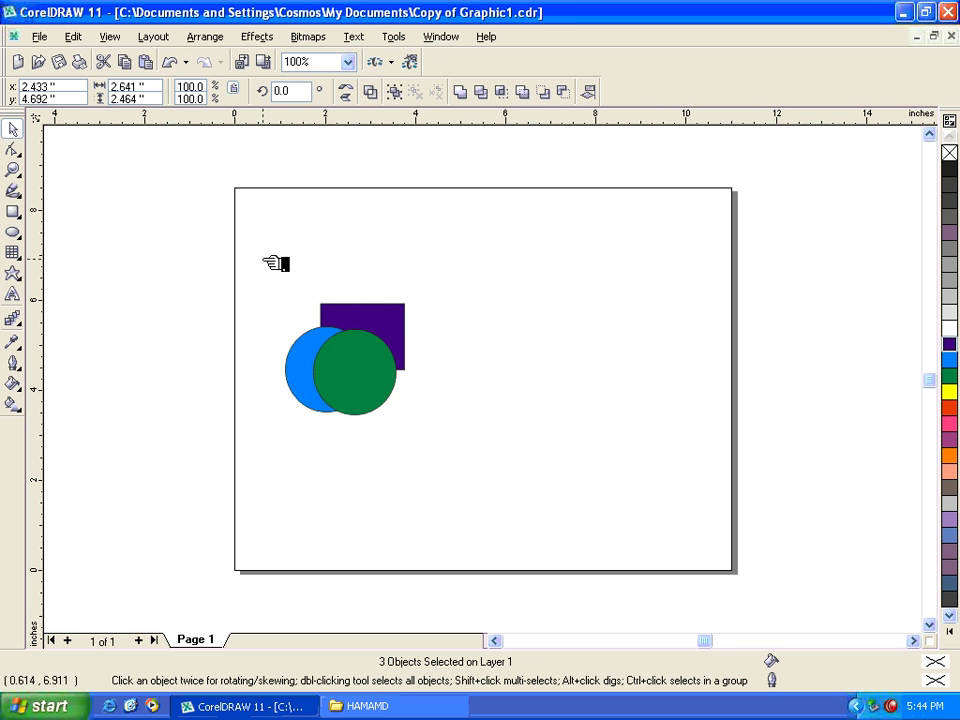
left_click_drag(388, 330, 418, 245)
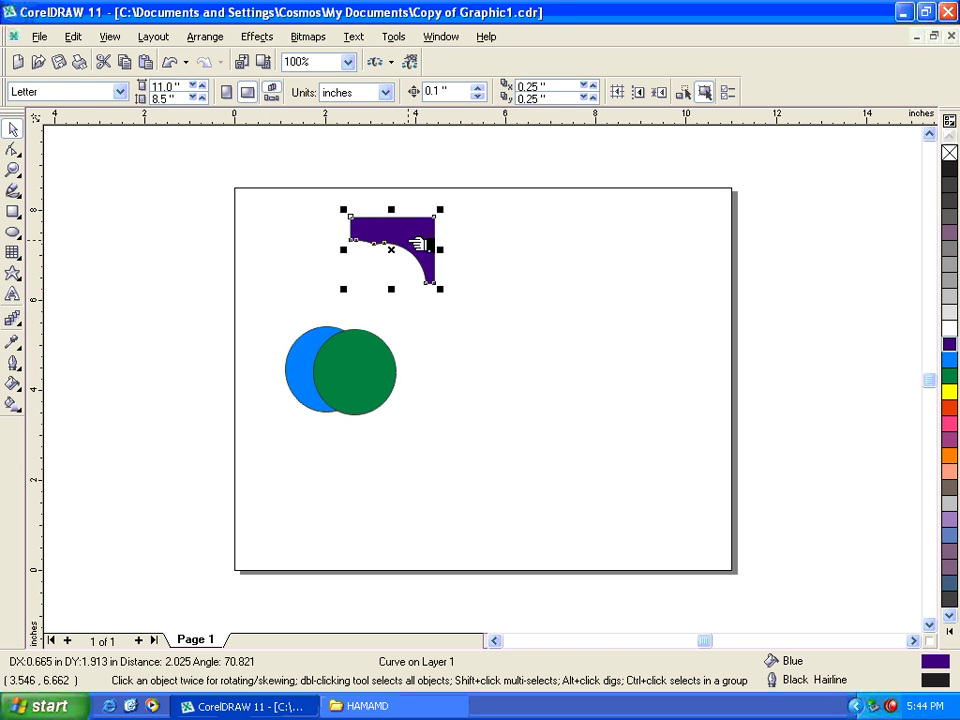
left_click_drag(345, 398, 448, 377)
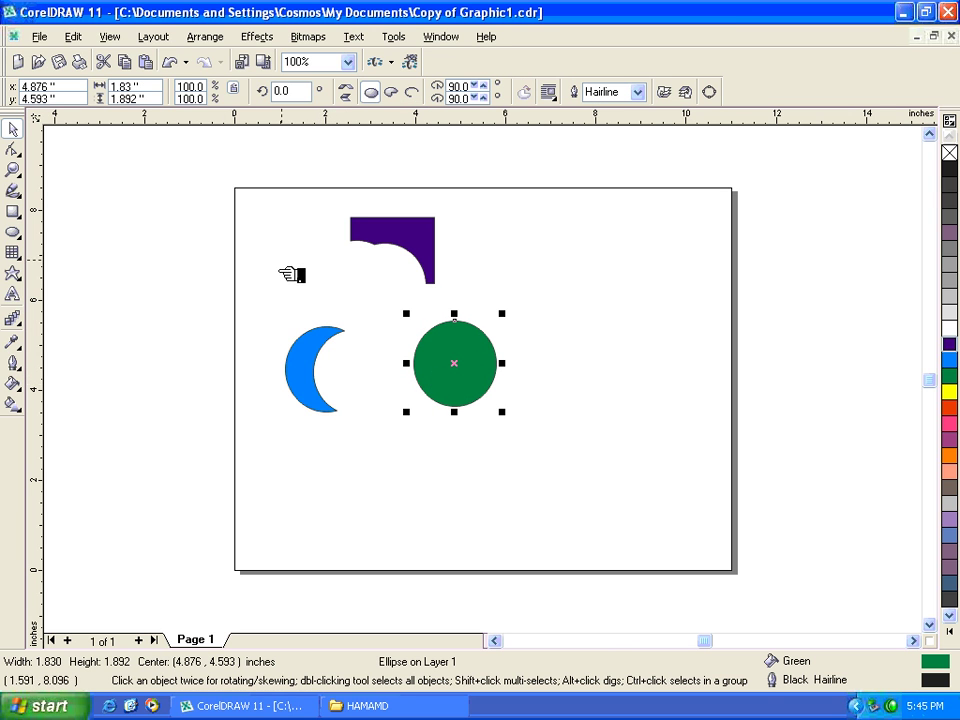
- Undo the moves of the separated pieces and the Simplify operation
key("ctrl+z")
key("ctrl+z")
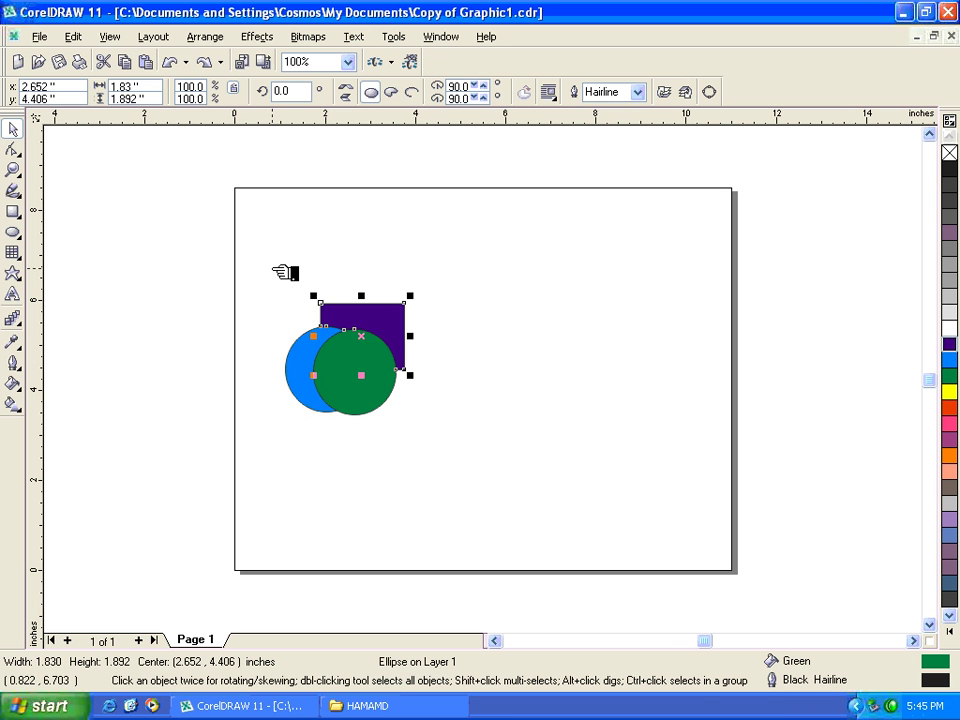
key("ctrl+z")
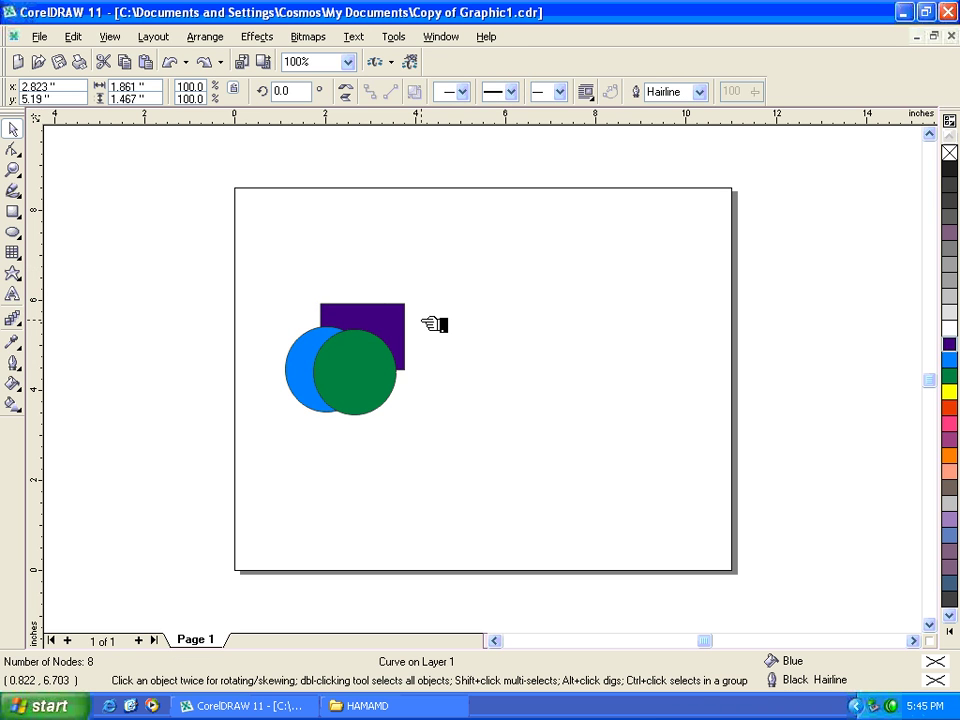
key("ctrl+z")
- Move the blue rectangle behind the ellipses' lower-left part, and place a yellow copy behind their upper part
left_click(392, 299)
left_click_drag(300, 390, 399, 301)
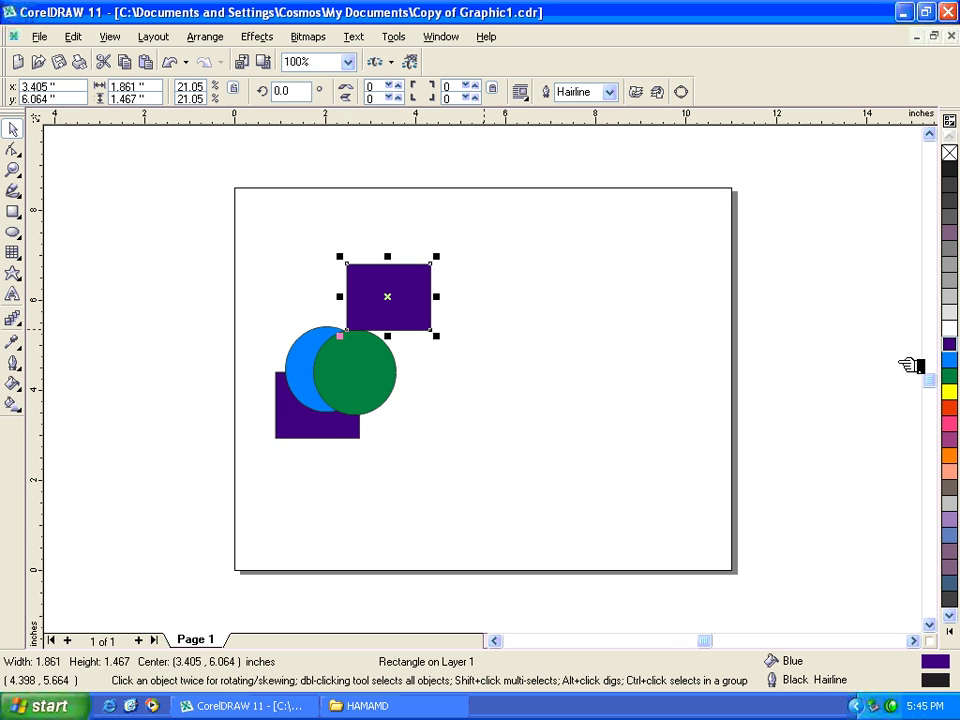
left_click(950, 391)
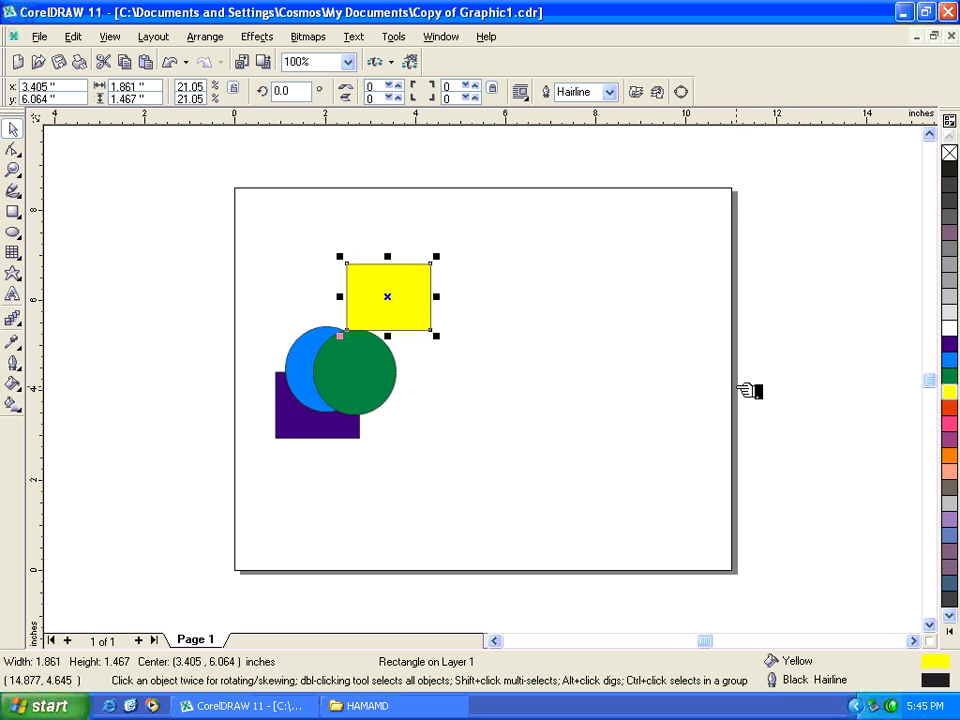
left_click_drag(409, 298, 373, 342)
key("shift+Page_Down")
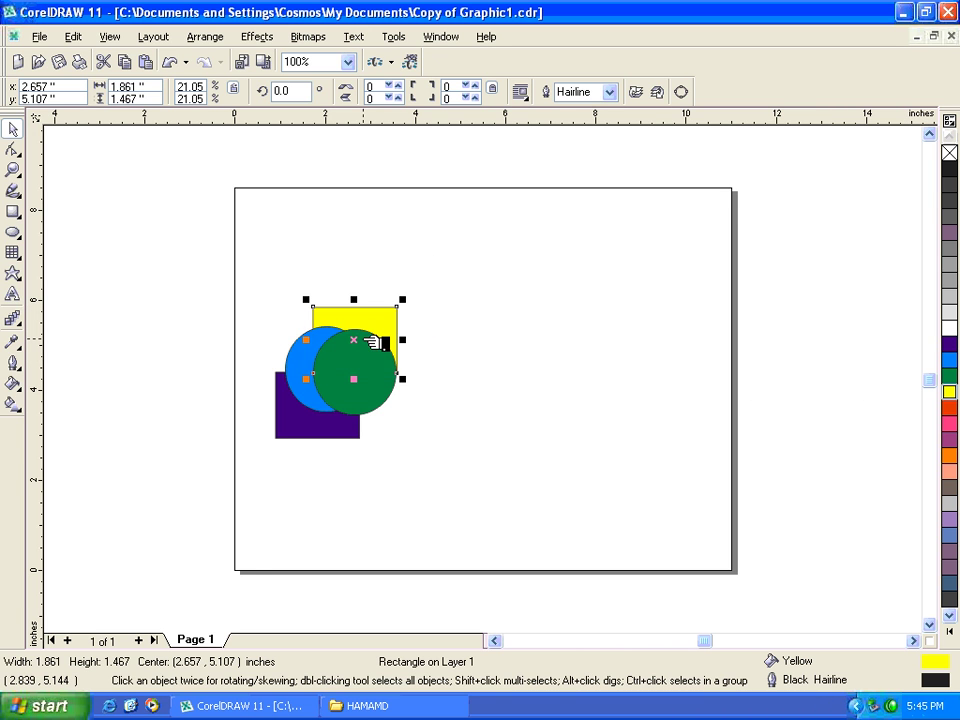
- Simplify the two rectangles and two ellipses, and move the yellow piece, green ellipse and blue piece apart
mouse_move(171, 268)
left_mouse_down()
mouse_move(489, 508)
mouse_move(489, 490)
left_mouse_up()
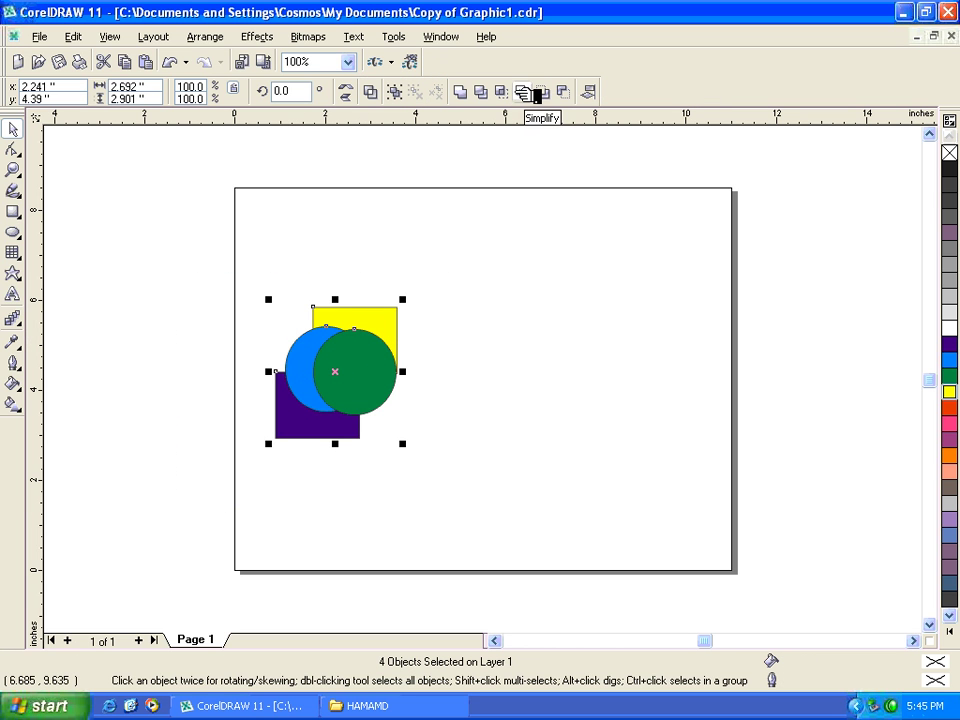
left_click(522, 91)
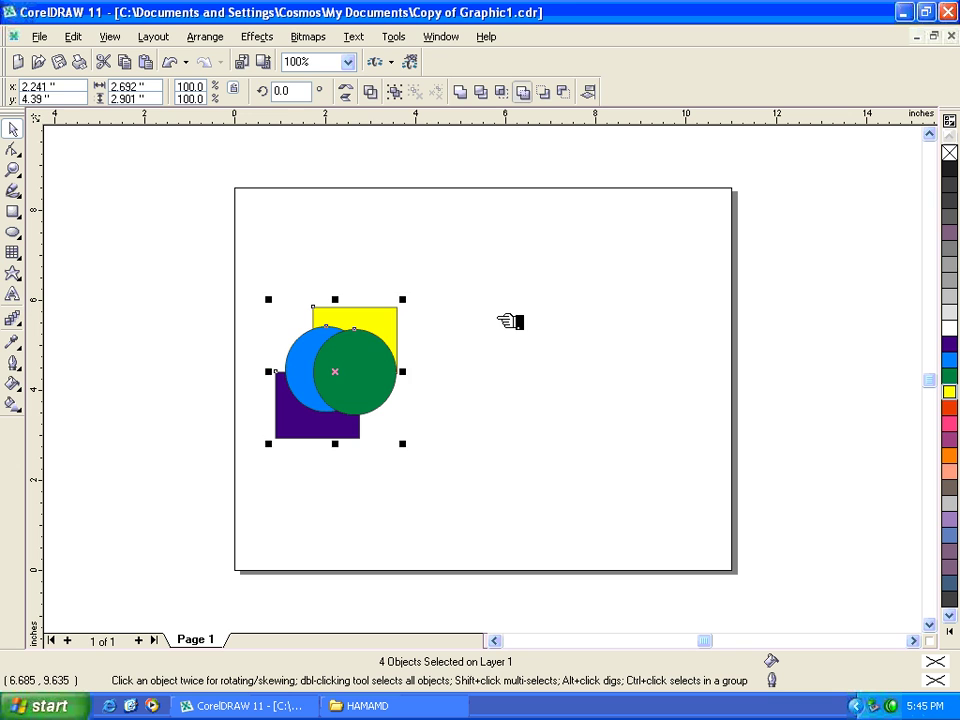
left_click(390, 312)
left_click_drag(390, 322, 392, 270)
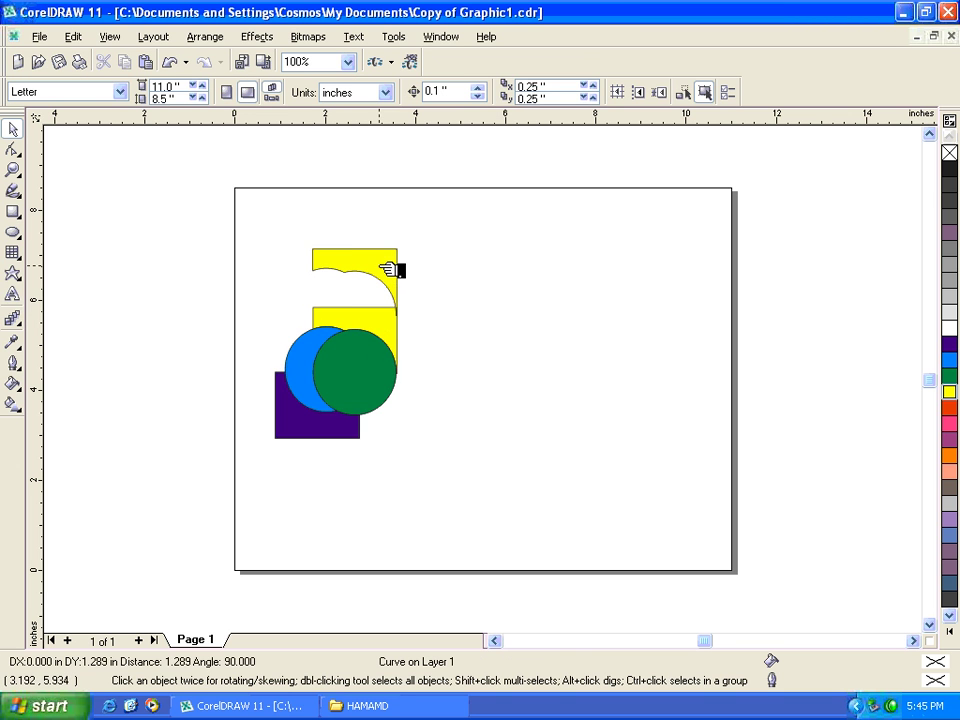
left_click_drag(364, 381, 430, 348)
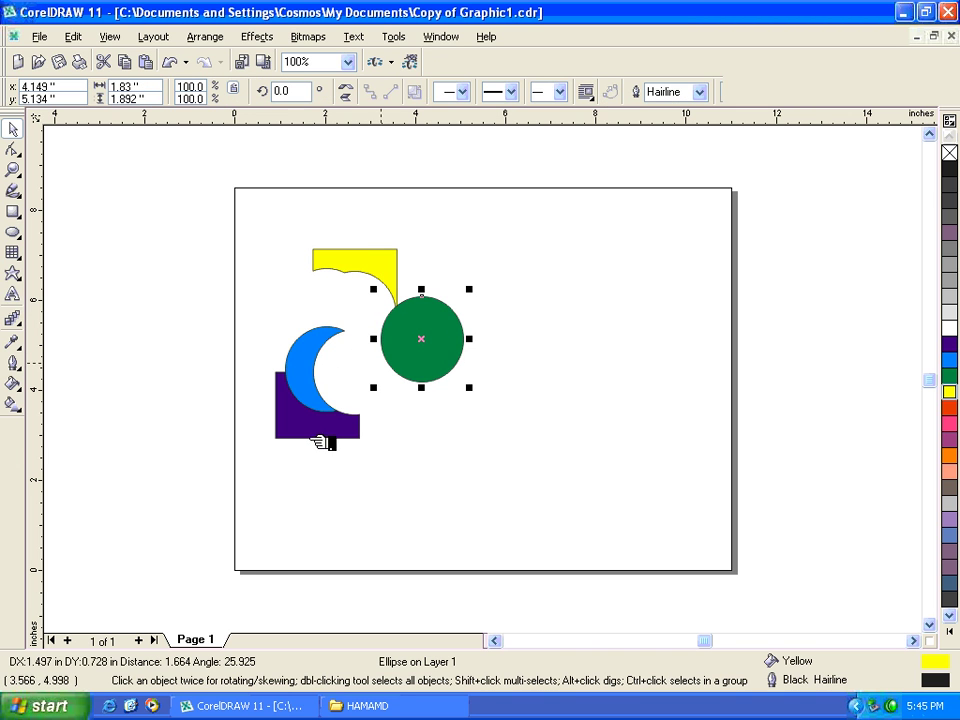
left_click(322, 442)
left_click_drag(322, 442, 283, 467)
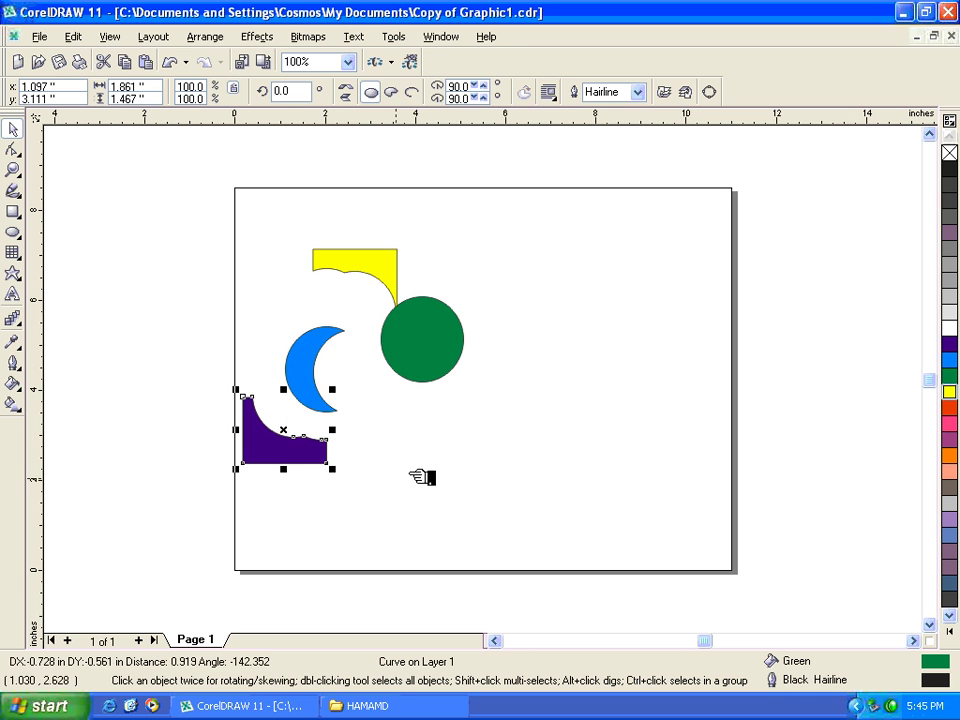
- Delete the yellow, cyan and blue pieces, keeping the green ellipse
left_click_drag(219, 189, 422, 531)
key("Delete")
- Move the green ellipse about 1.8 inches left, place an overlapping cyan copy about 0.7 inch right of it, and select both
left_click_drag(428, 360, 381, 336)
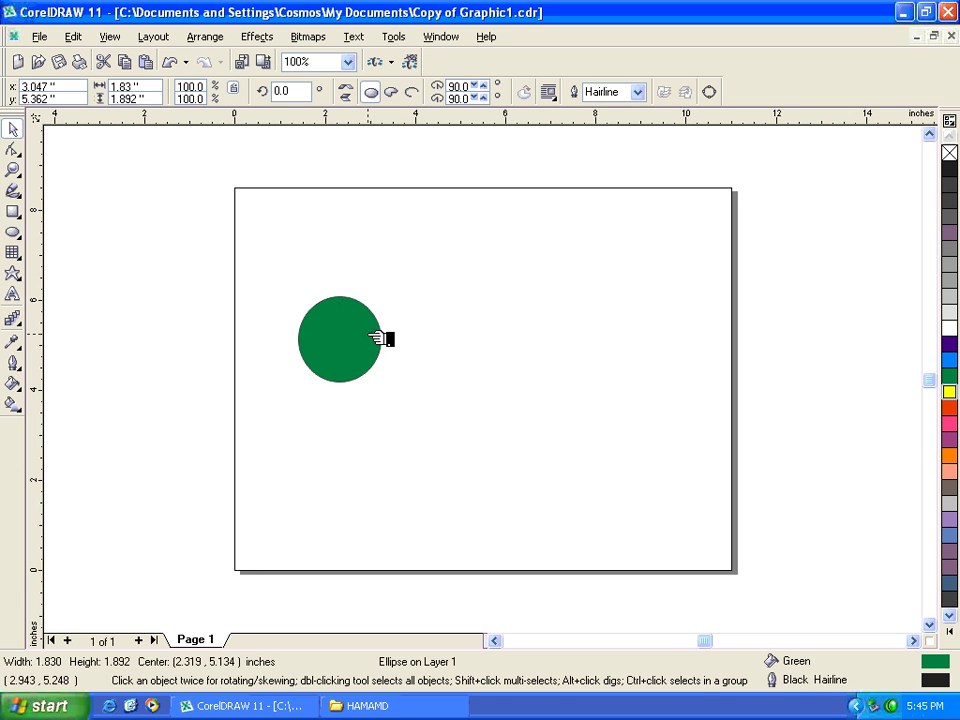
left_click_drag(214, 231, 585, 460)
left_click(382, 311)
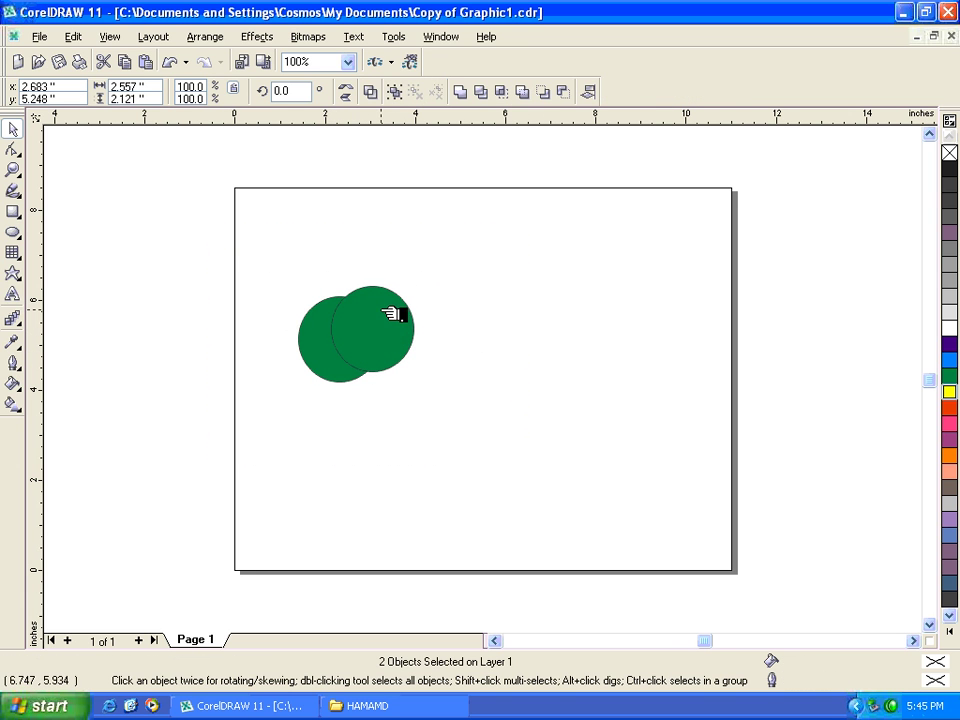
left_click(947, 359)
left_click_drag(246, 235, 497, 440)
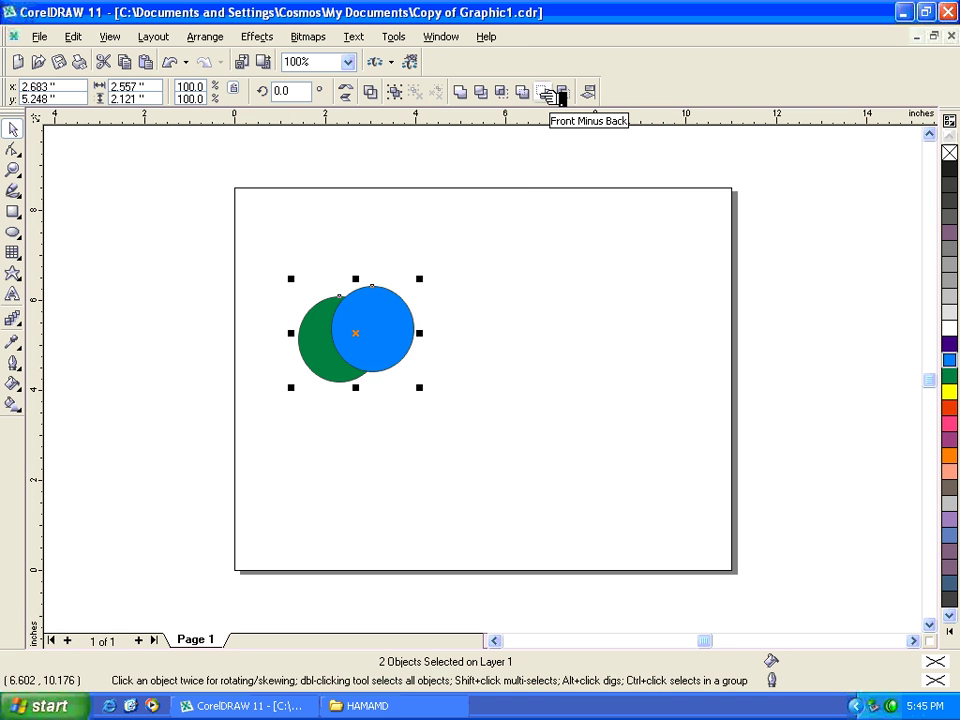
- Try Front Minus Back on the two overlapping ellipses, undo it, and reselect both ellipses
left_click(549, 92)
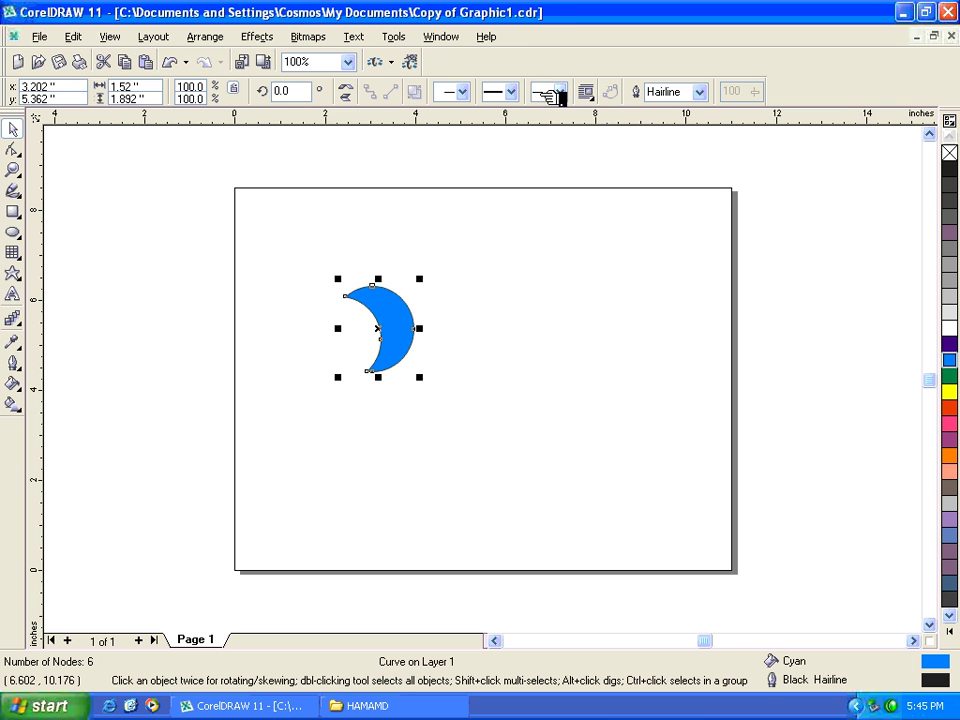
key("ctrl+z")
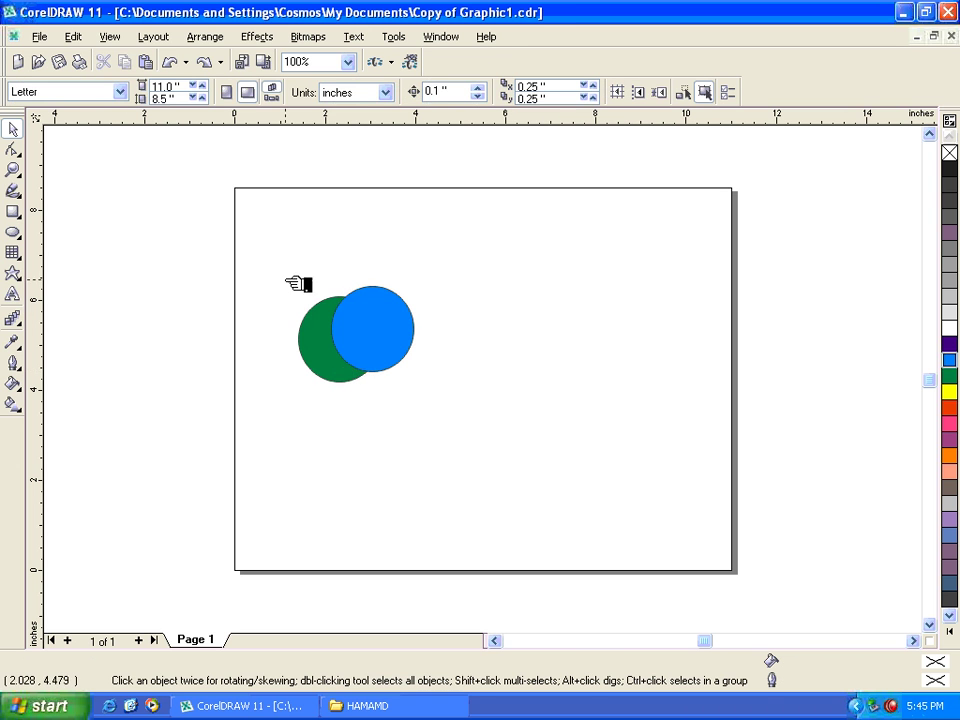
left_click_drag(261, 242, 422, 388)
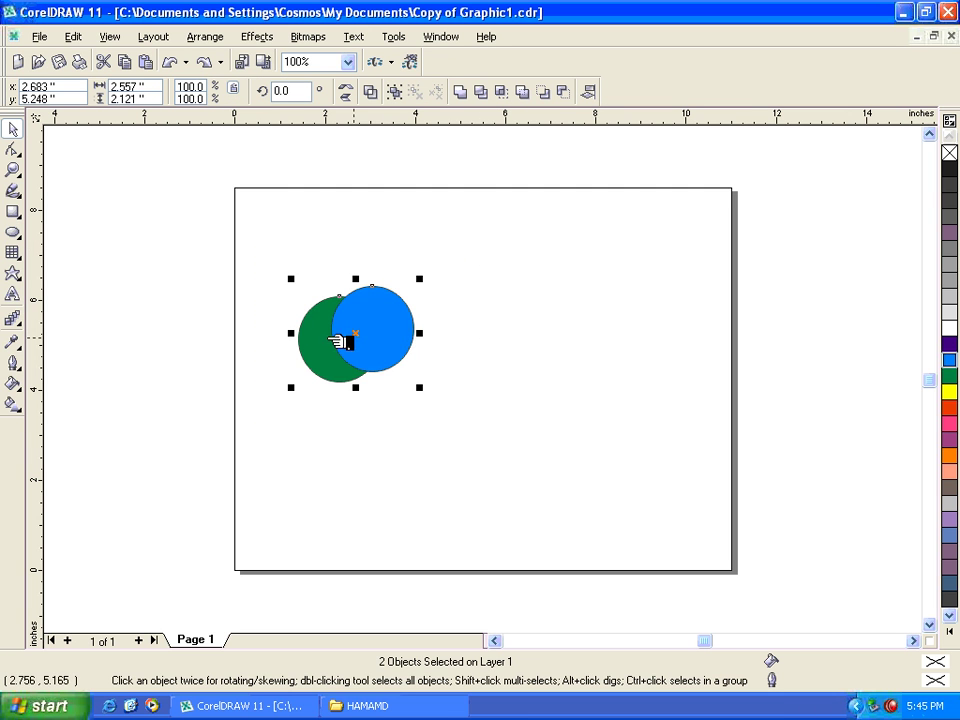
- Try Back Minus Front on the two overlapping ellipses, and undo it
left_click(566, 91)
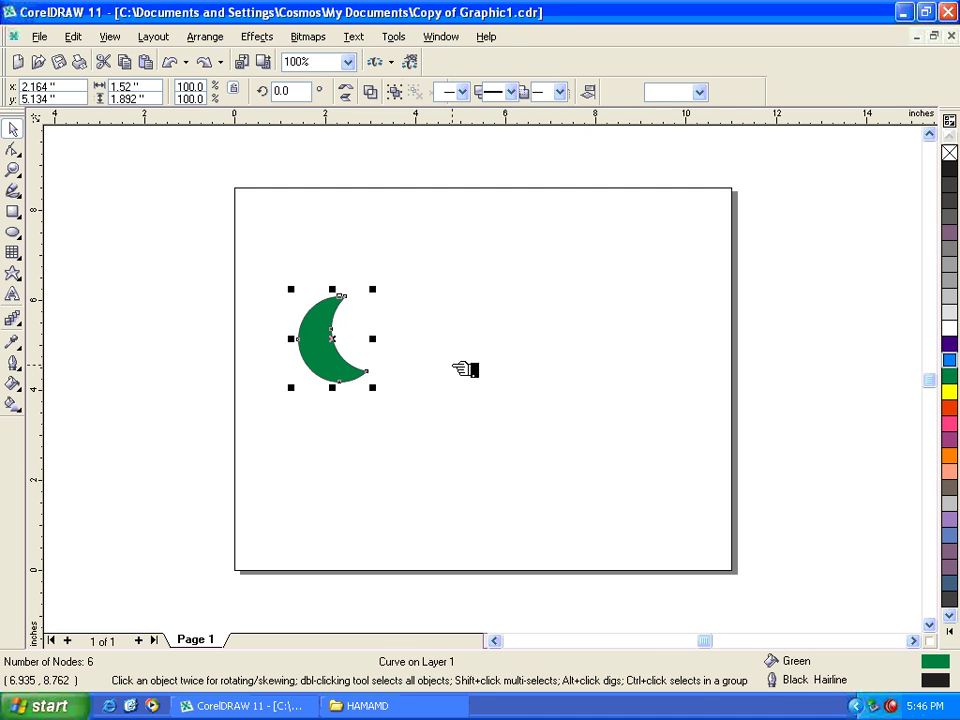
left_click_drag(236, 257, 413, 422)
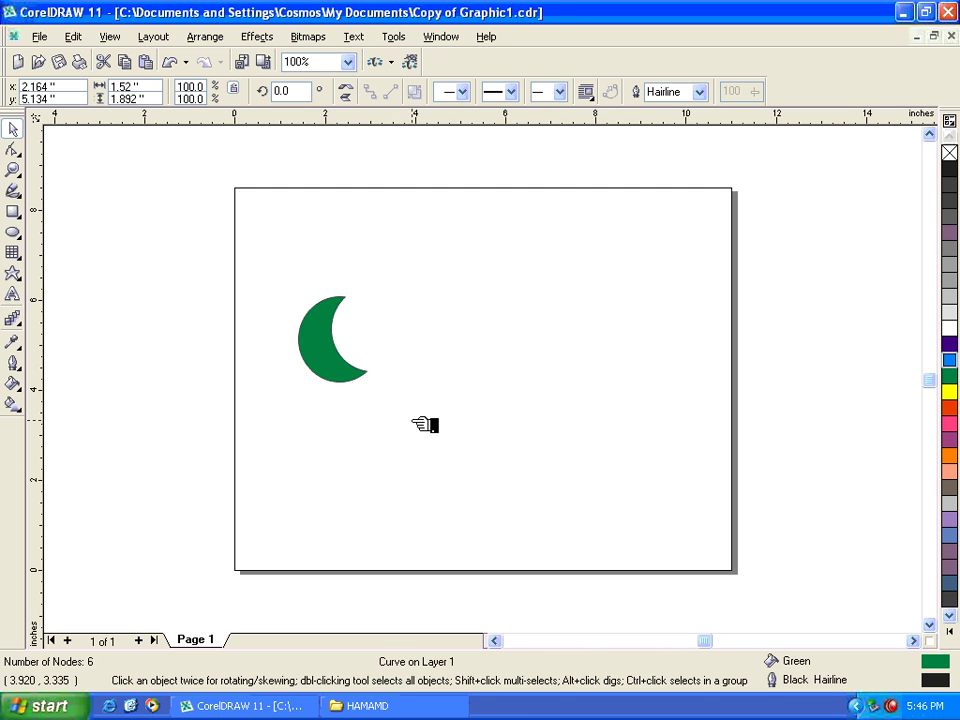
key("ctrl+z")
- Enlarge both ellipses together to about 4.66 by 3.87 inches overall, and align their centers vertically
left_click_drag(246, 249, 471, 426)
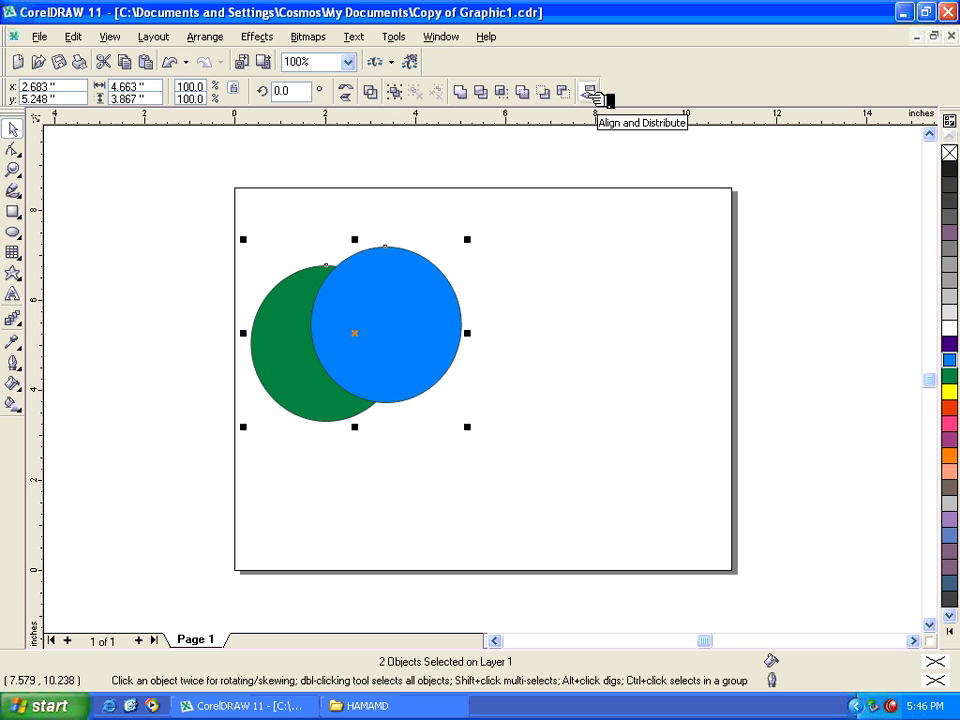
left_click(590, 92)
left_click_drag(516, 333, 723, 177)
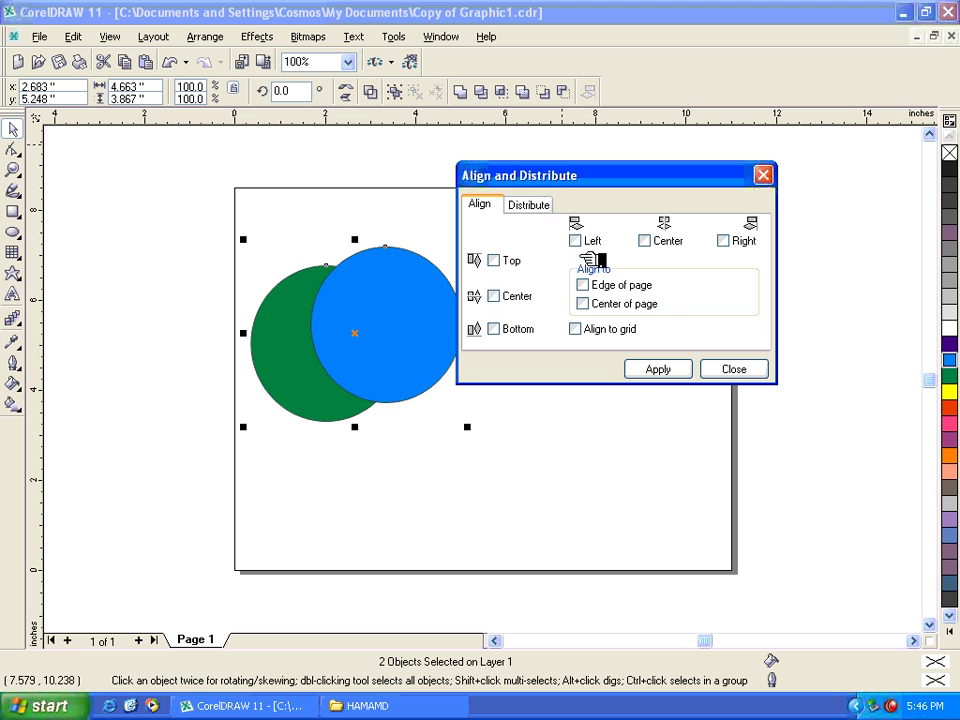
left_click(655, 369)
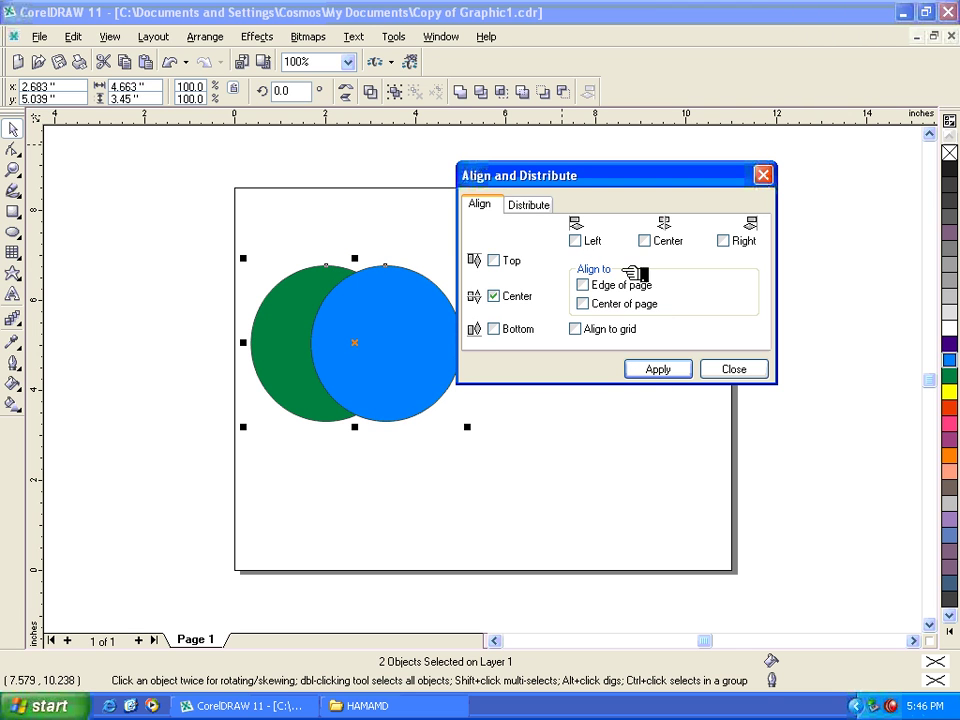
- Try aligning the two ellipses by their left edges with vertical centering, and undo that alignment
left_click(575, 241)
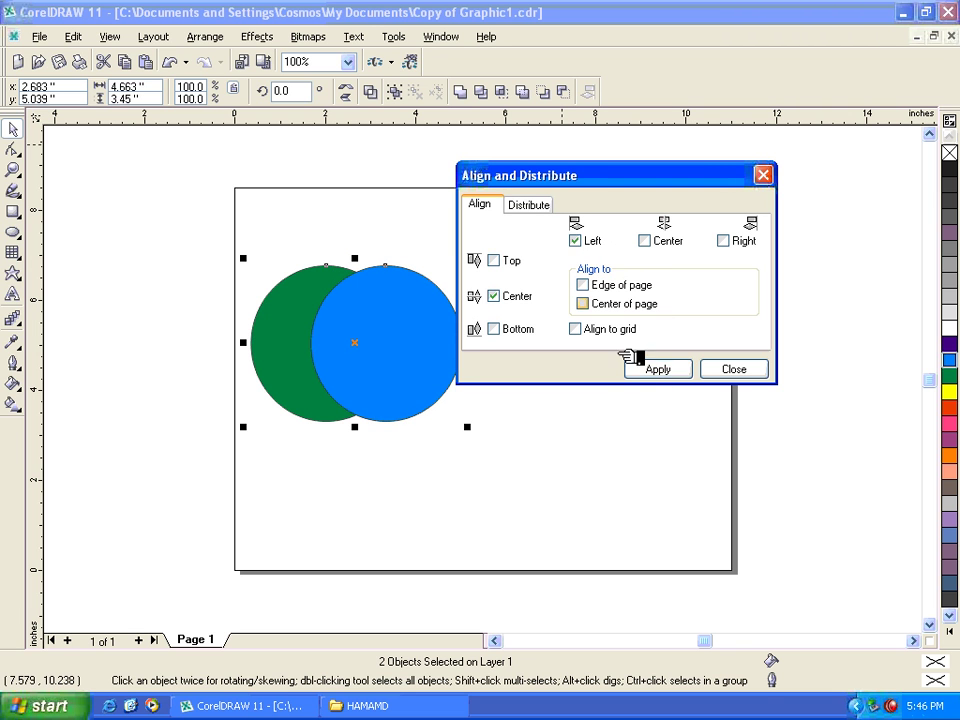
left_click(652, 369)
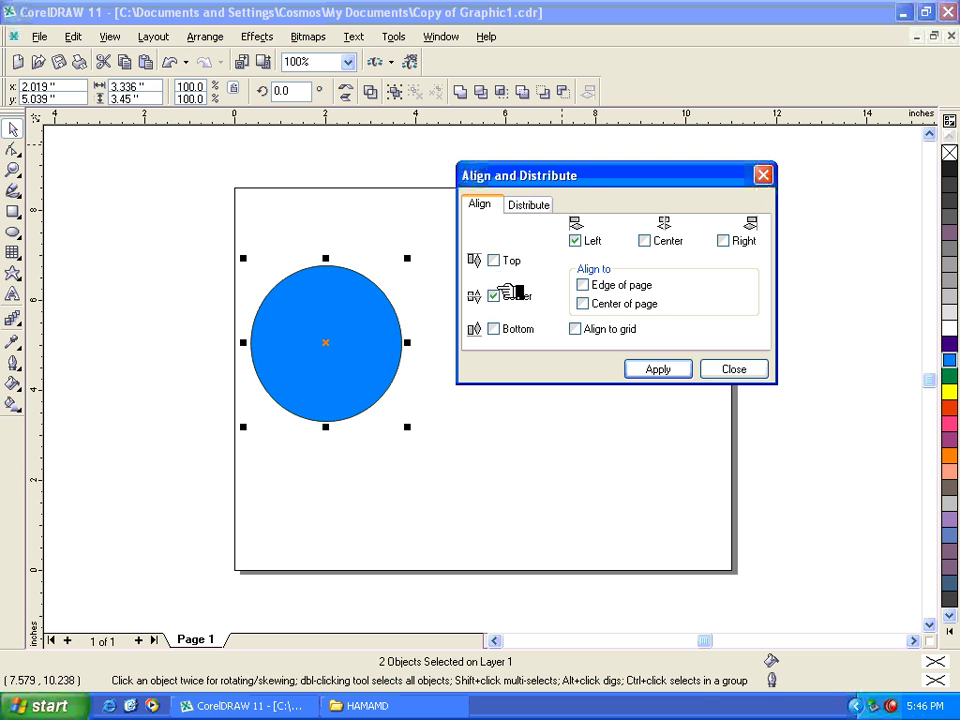
left_click(734, 369)
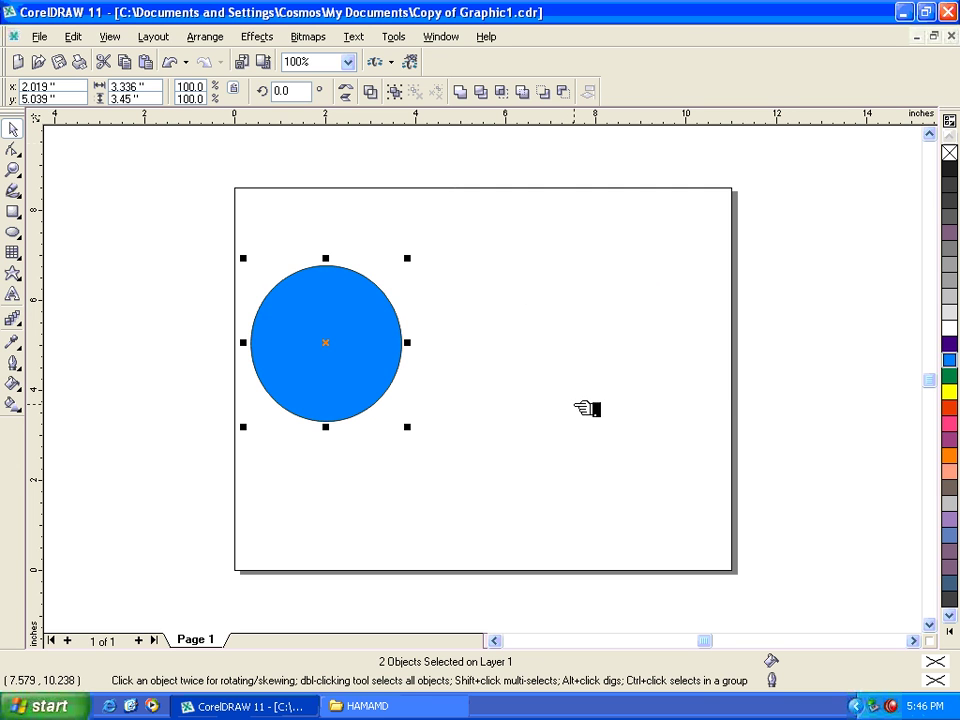
key("ctrl+z")
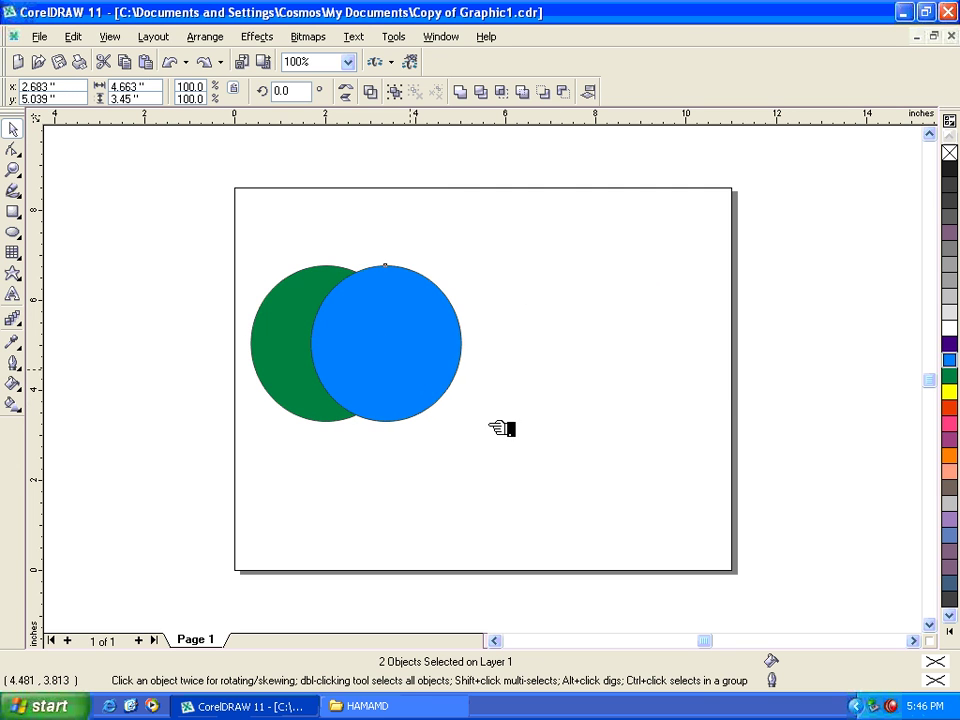
- Enlarge the cyan ellipse about its center to about 5.19 by 5.36 inches, and bring the green ellipse to the front
left_click_drag(467, 426, 508, 469)
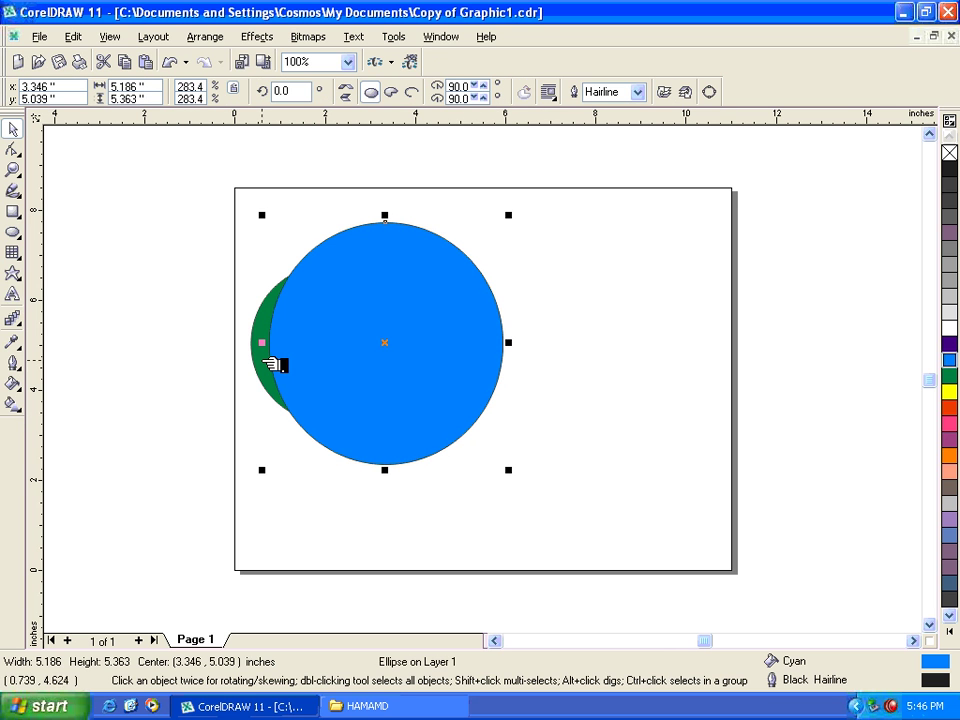
left_click(273, 365)
key("shift+Page_Up")
- Select both ellipses and align the green ellipse to the top of the cyan one
left_click_drag(221, 174, 582, 478)
left_click(592, 93)
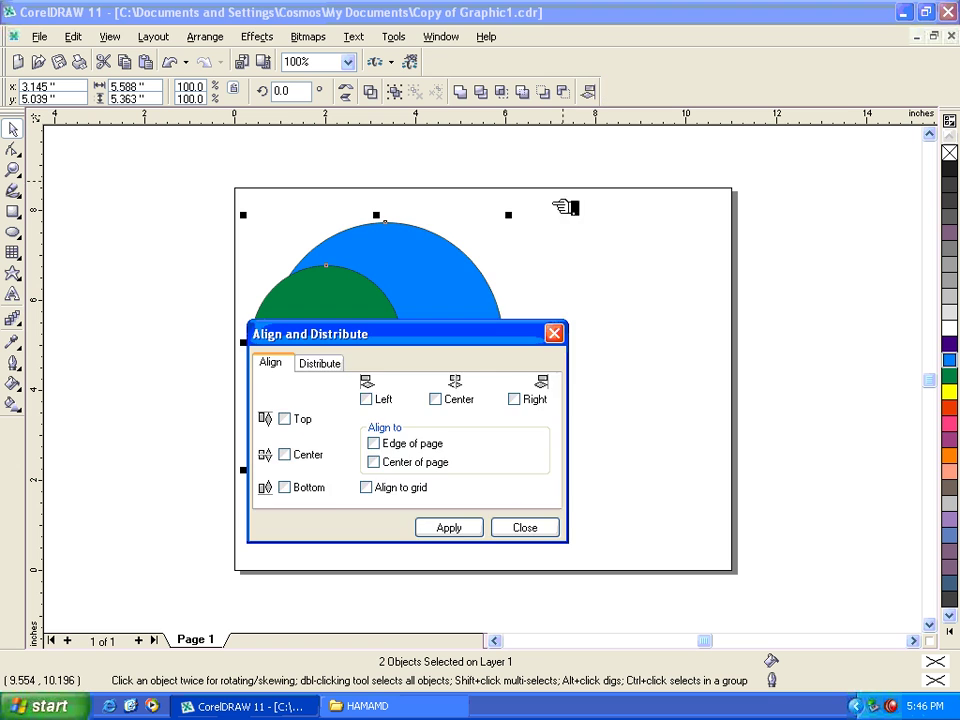
left_click_drag(493, 326, 699, 147)
left_click(490, 238)
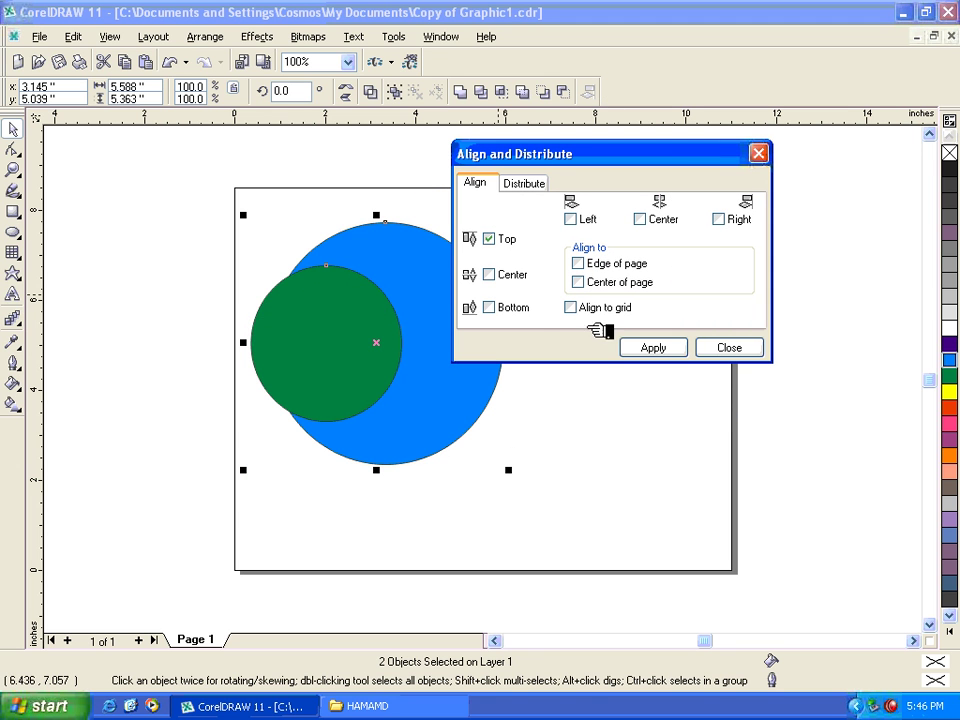
left_click(655, 347)
- Align the ellipses by their bottom edges, and center them horizontally on each other
left_click(510, 308)
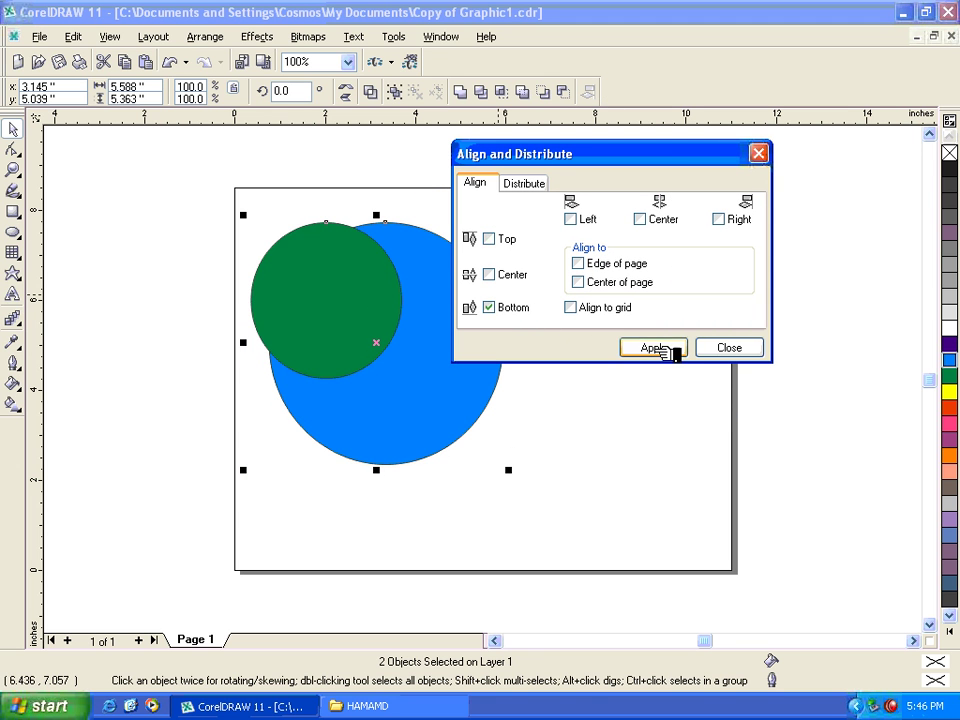
left_click(655, 347)
left_click(658, 218)
left_click(655, 347)
- Center the ellipses vertically on each other, and align them by their left edges
left_click(513, 275)
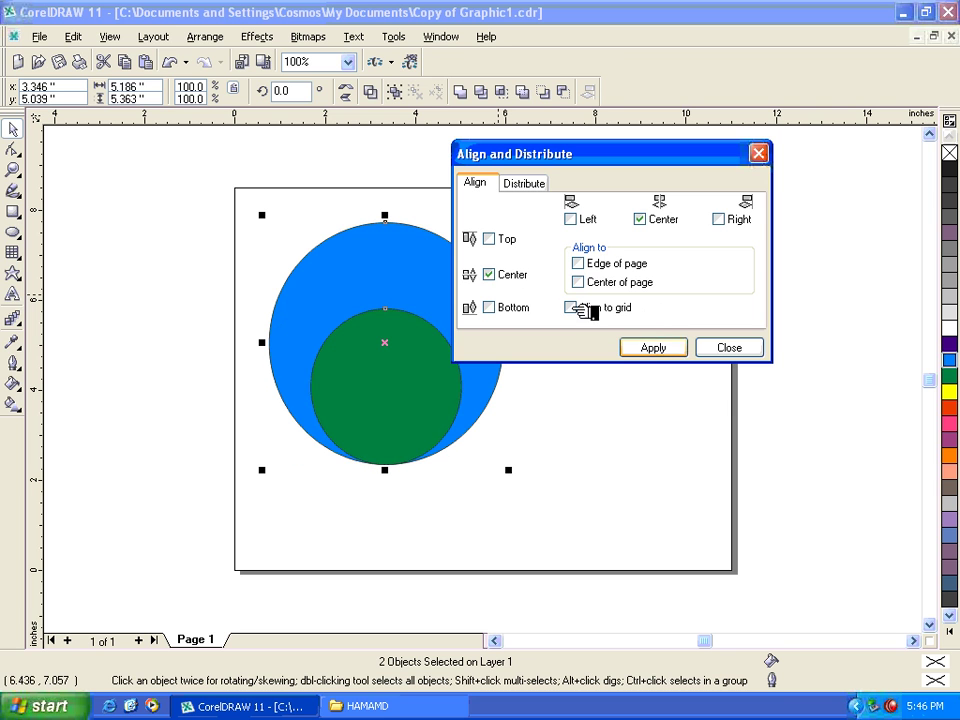
left_click(662, 347)
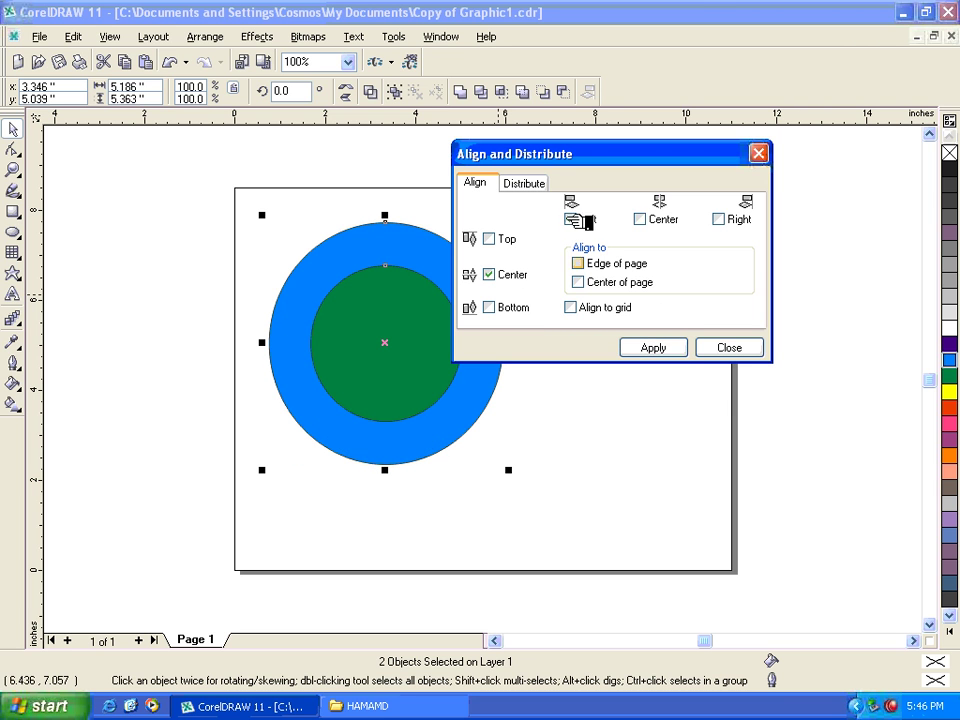
left_click(660, 347)
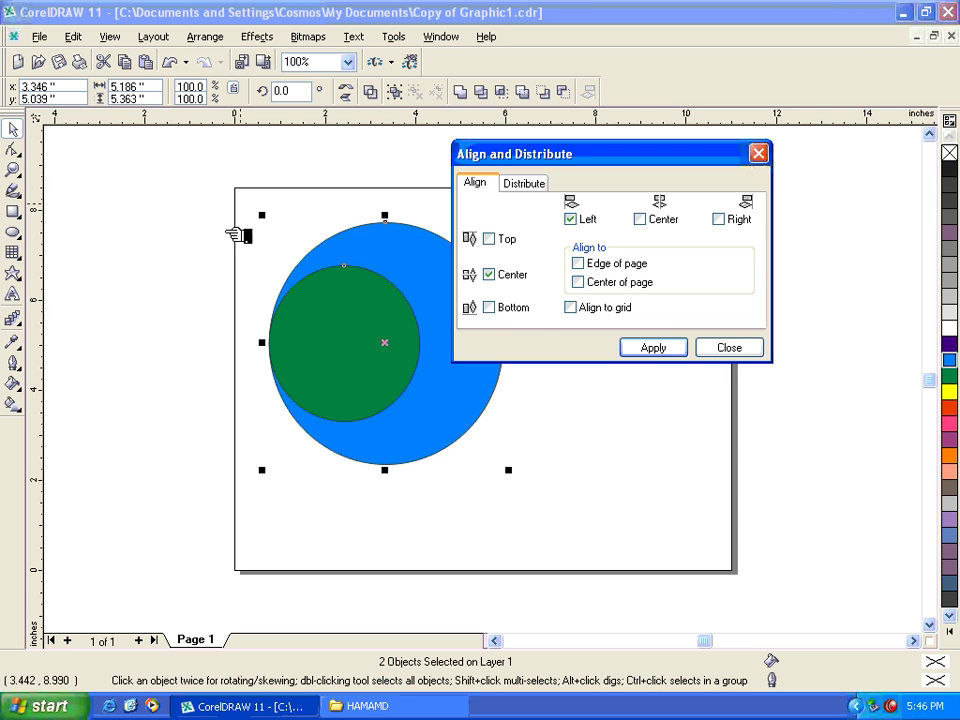
left_click(752, 349)
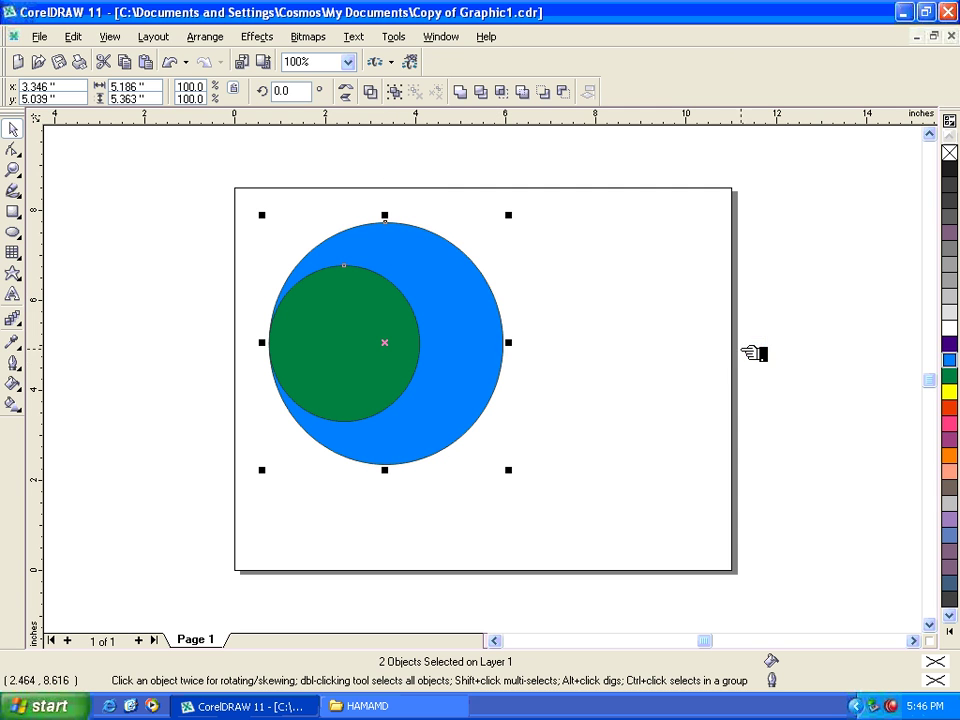
- Delete the green and cyan ellipses from the page
left_click(212, 39)
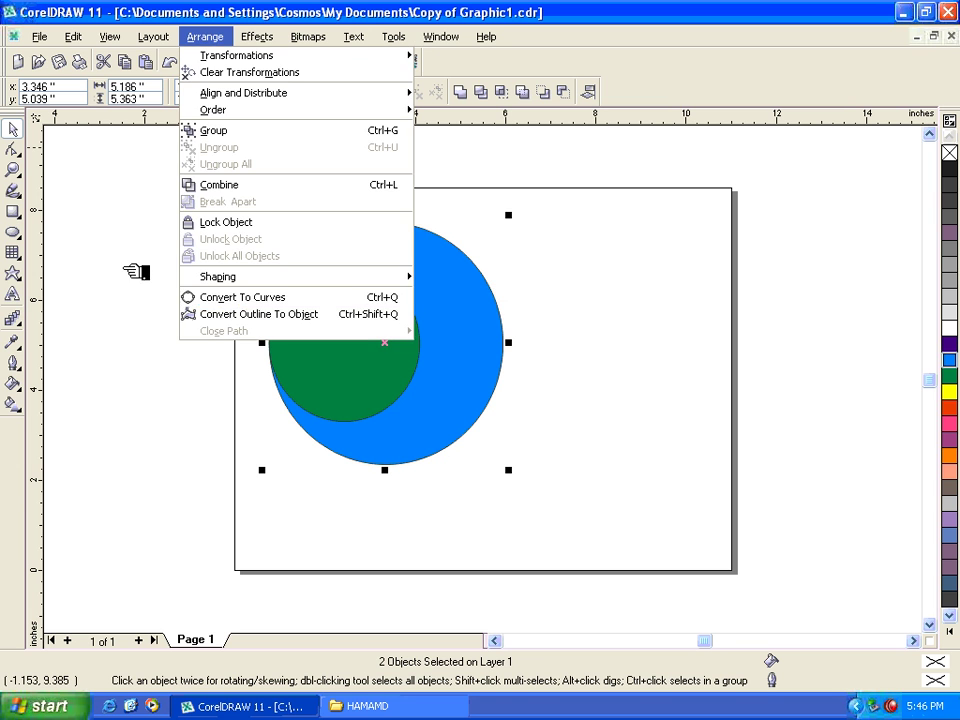
left_click(136, 271)
left_click_drag(116, 184, 602, 521)
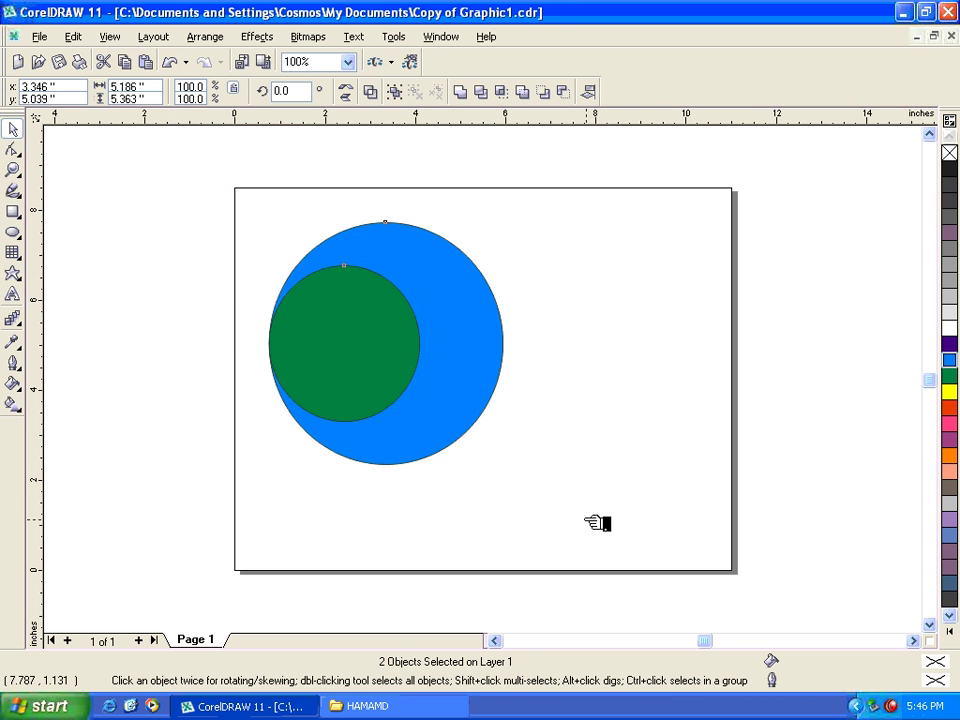
key("Delete")
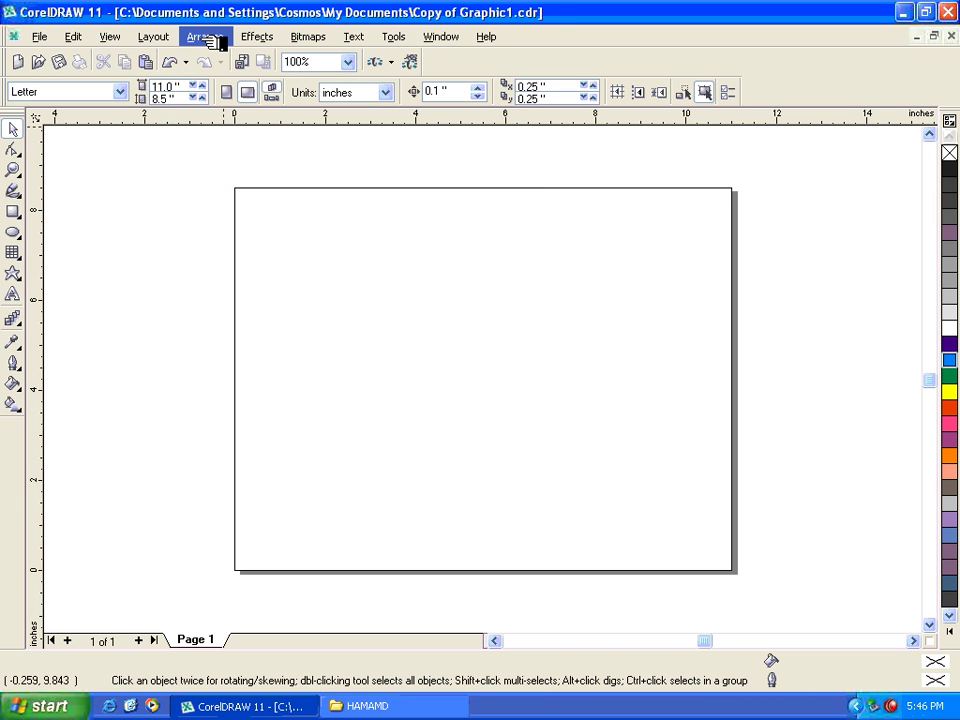
- Draw an unfilled rectangle about 6.65 by 4.26 inches in the upper part of the page
left_click(205, 37)
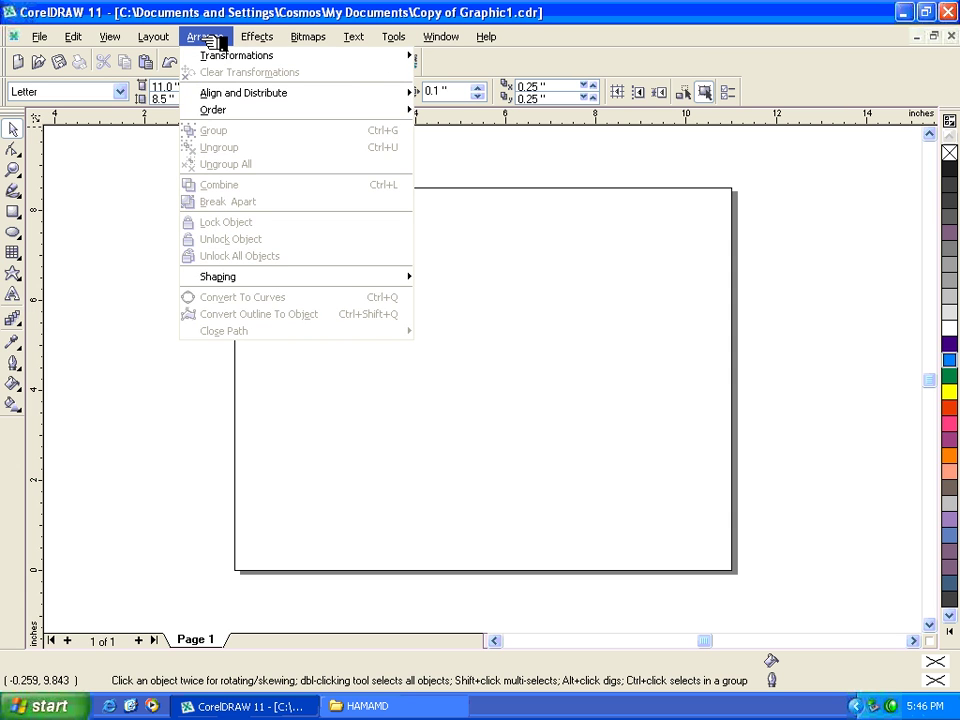
left_click(28, 218)
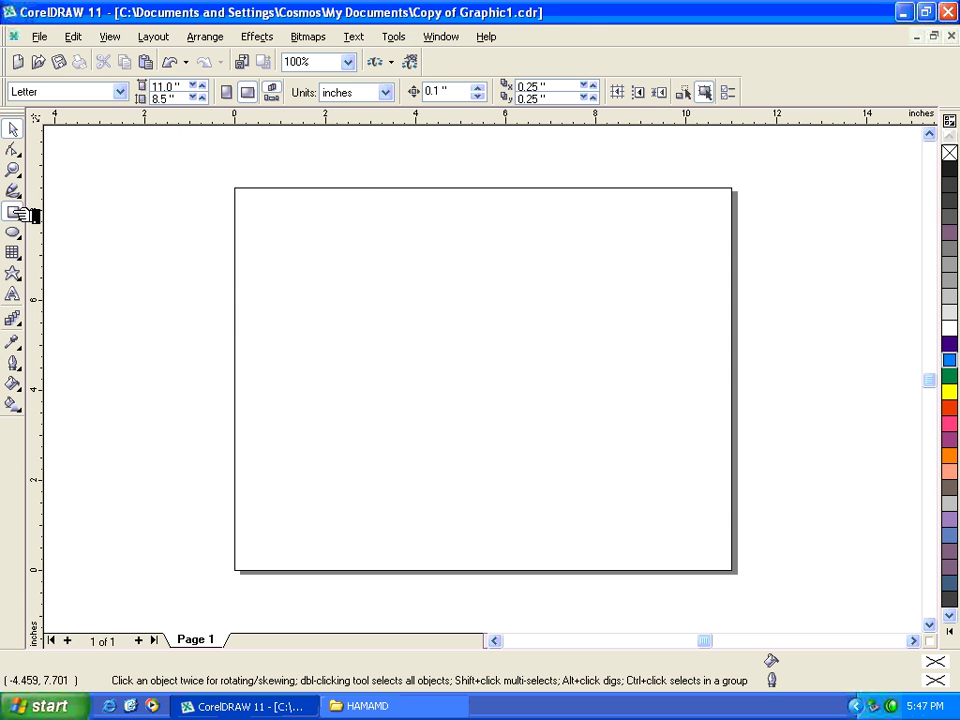
left_click(14, 212)
left_click_drag(279, 232, 580, 424)
left_click(12, 128)
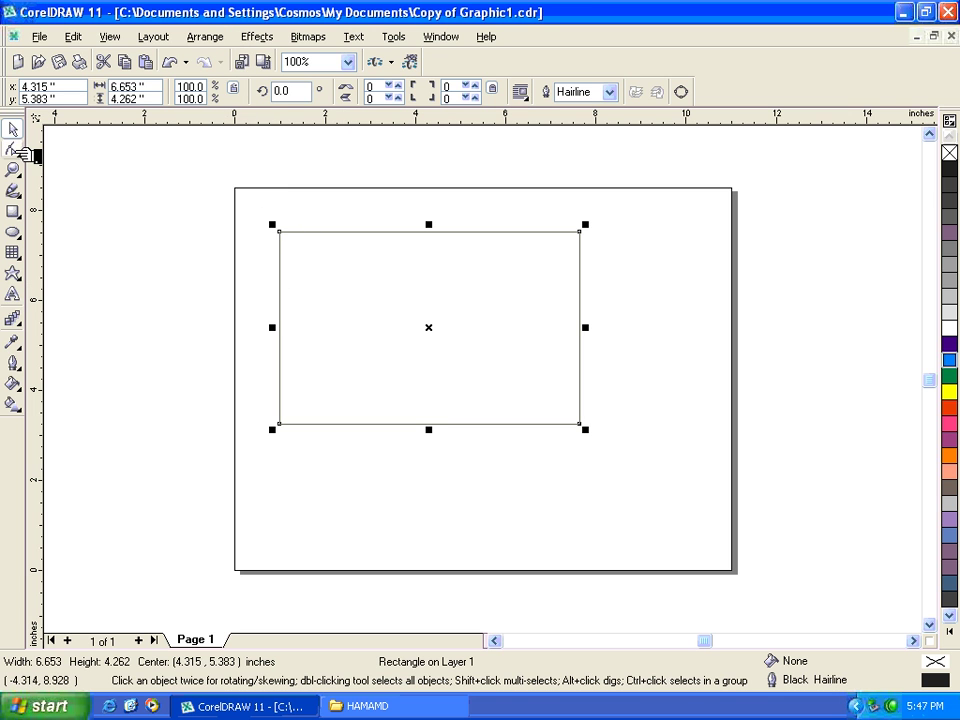
- Examine the rectangle's corner nodes with the Shape tool, and return to the Pick tool
left_click(29, 157)
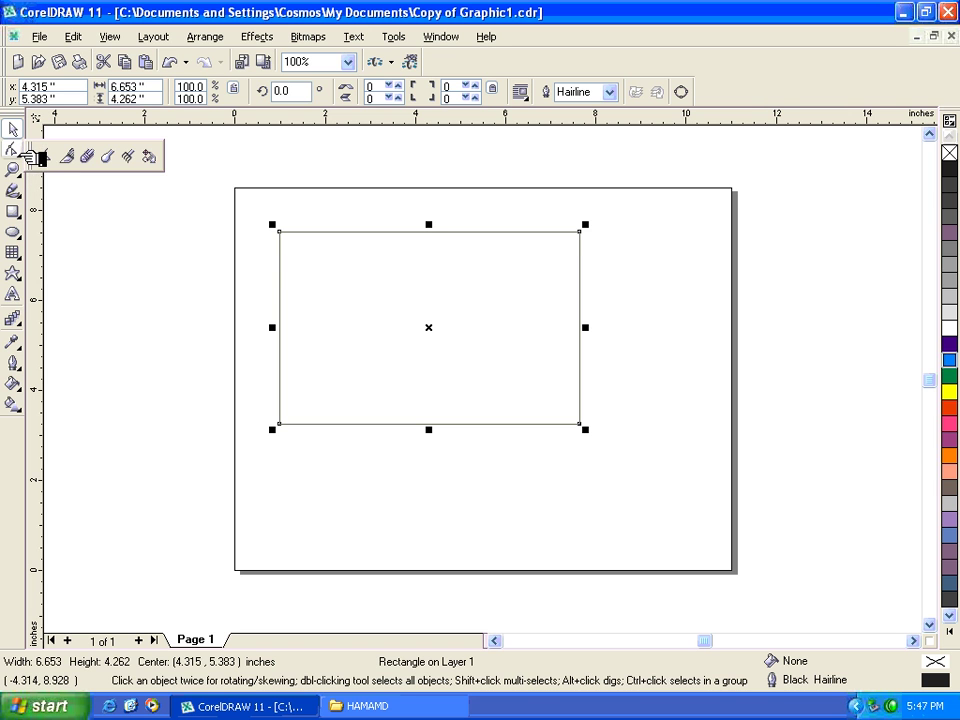
left_click(47, 157)
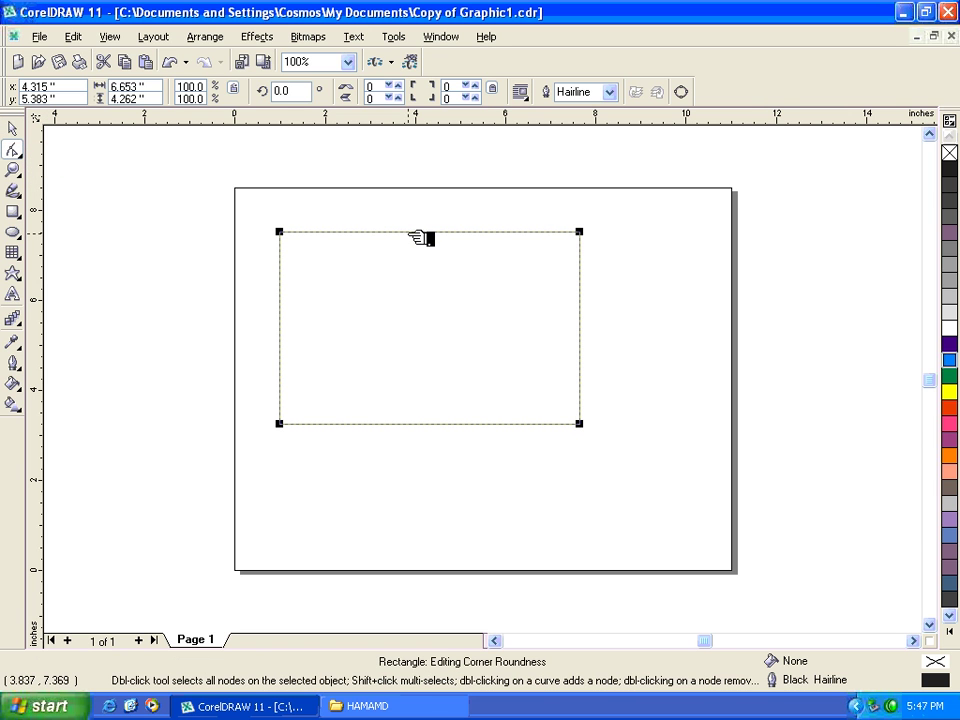
left_click(13, 129)
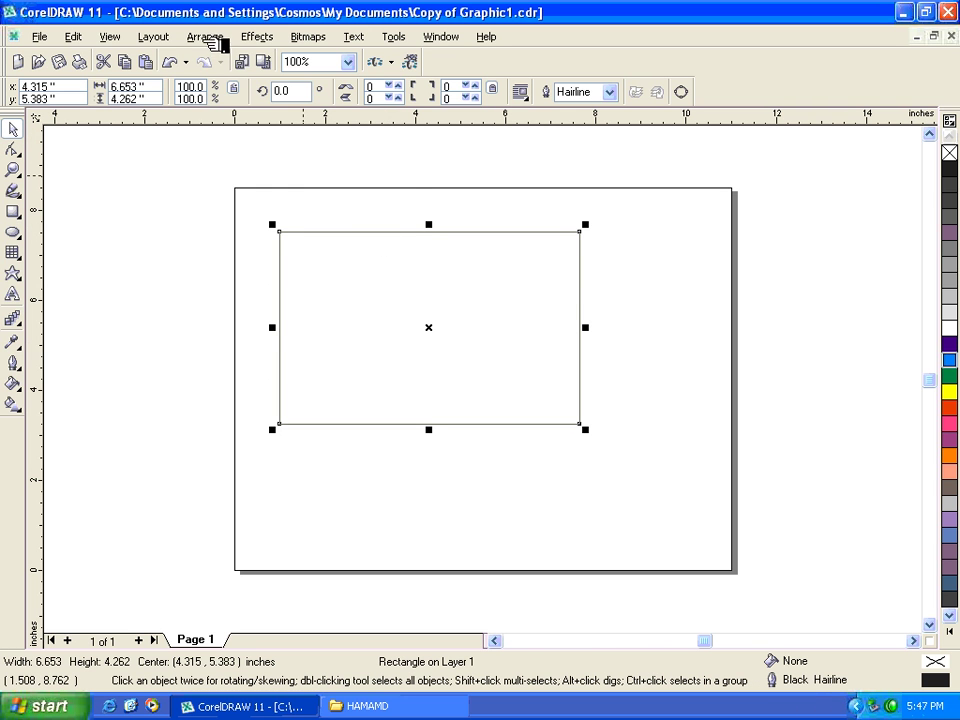
- Convert the rectangle to curves, and bend its top edge upward about 1.4 inches into an arch
left_click(214, 40)
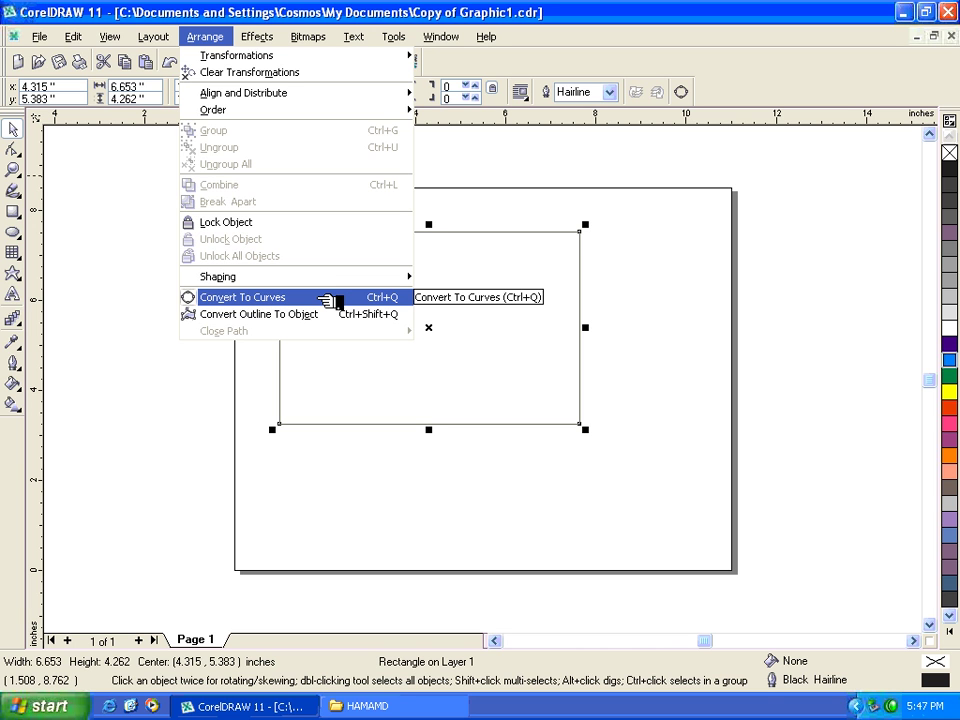
left_click(328, 299)
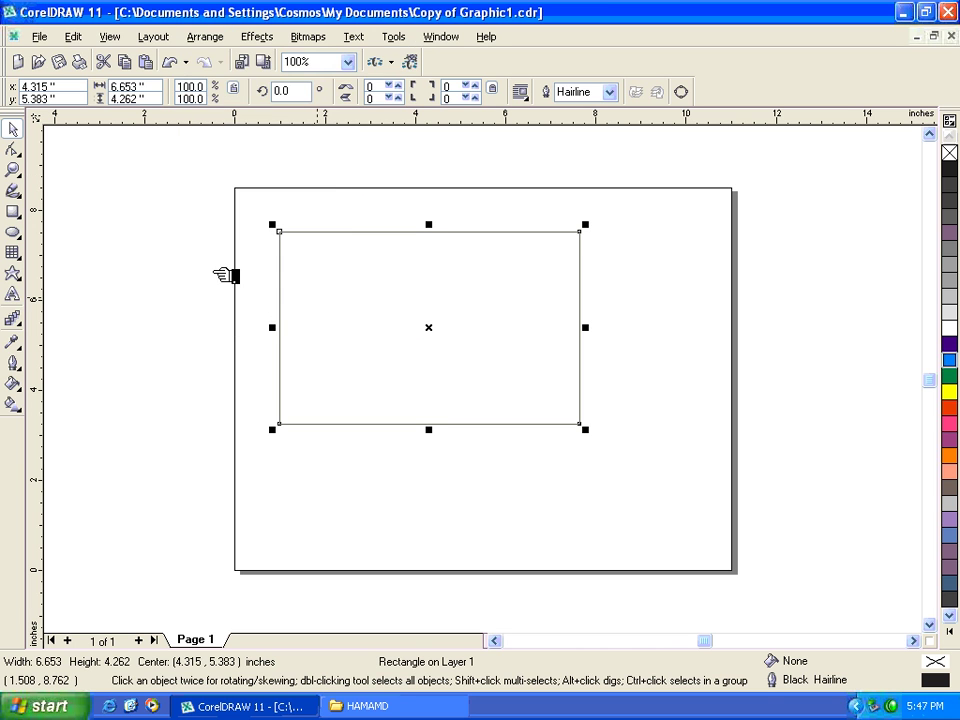
left_click(13, 150)
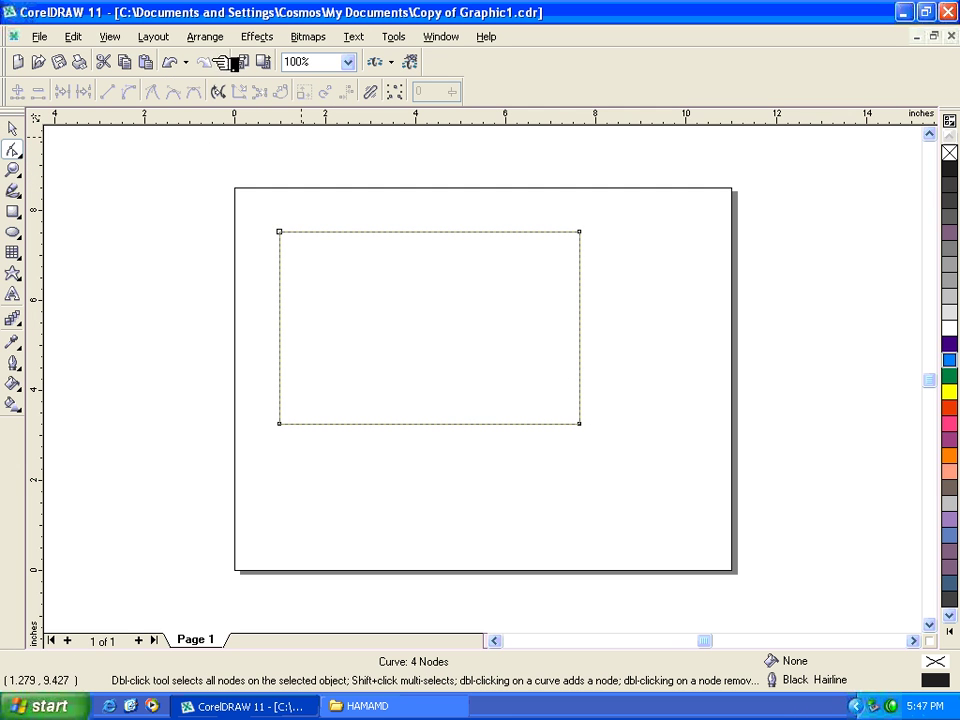
left_click(412, 232)
left_click(129, 91)
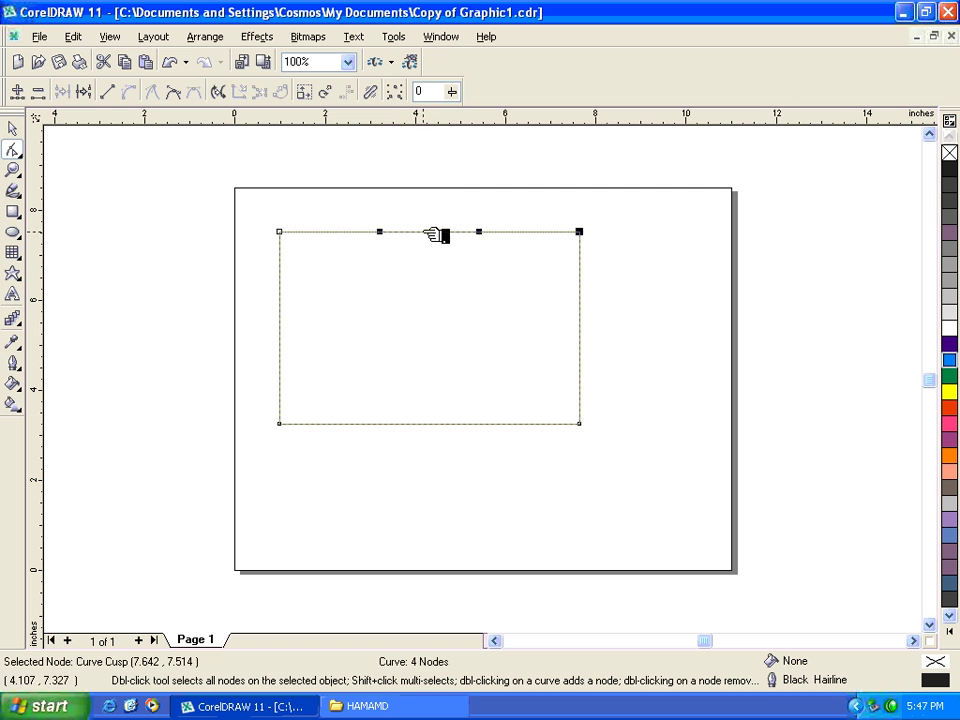
left_click_drag(424, 232, 421, 168)
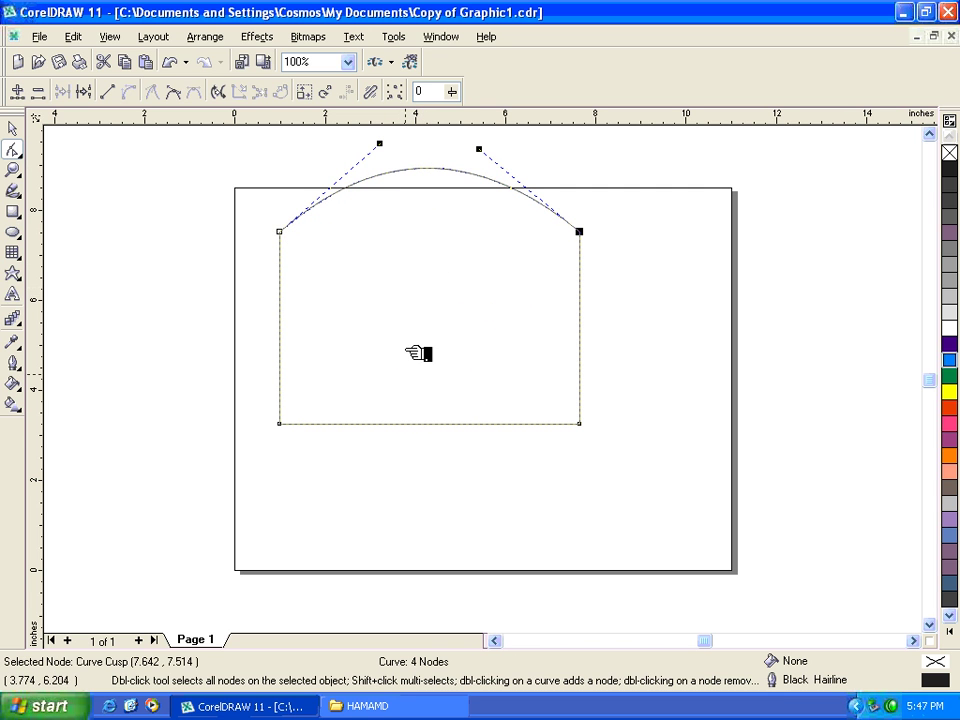
key("space")
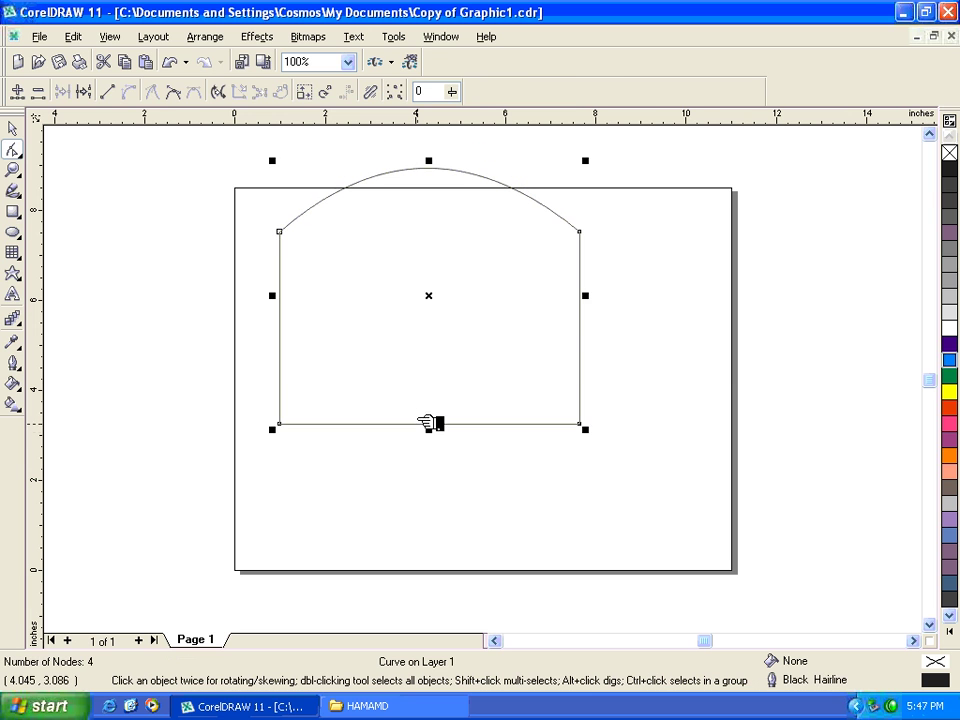
- Duplicate the arched shape, scaling the copy to about 5.09 inches tall from its base, with cyan fill and outline
left_click_drag(429, 161, 439, 192)
left_click(952, 360)
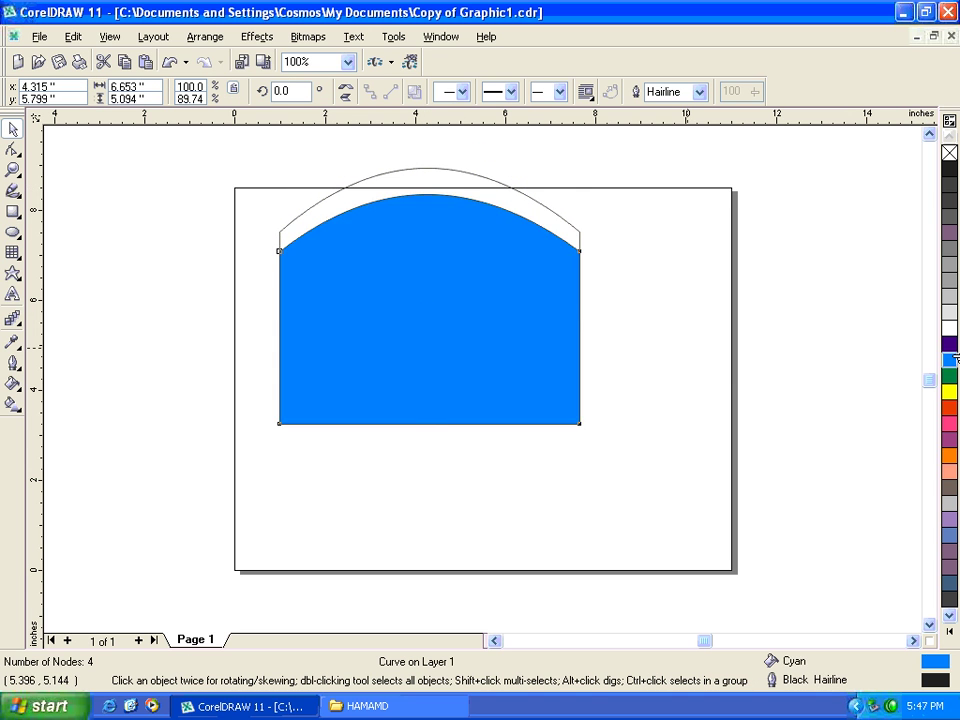
left_click(585, 240)
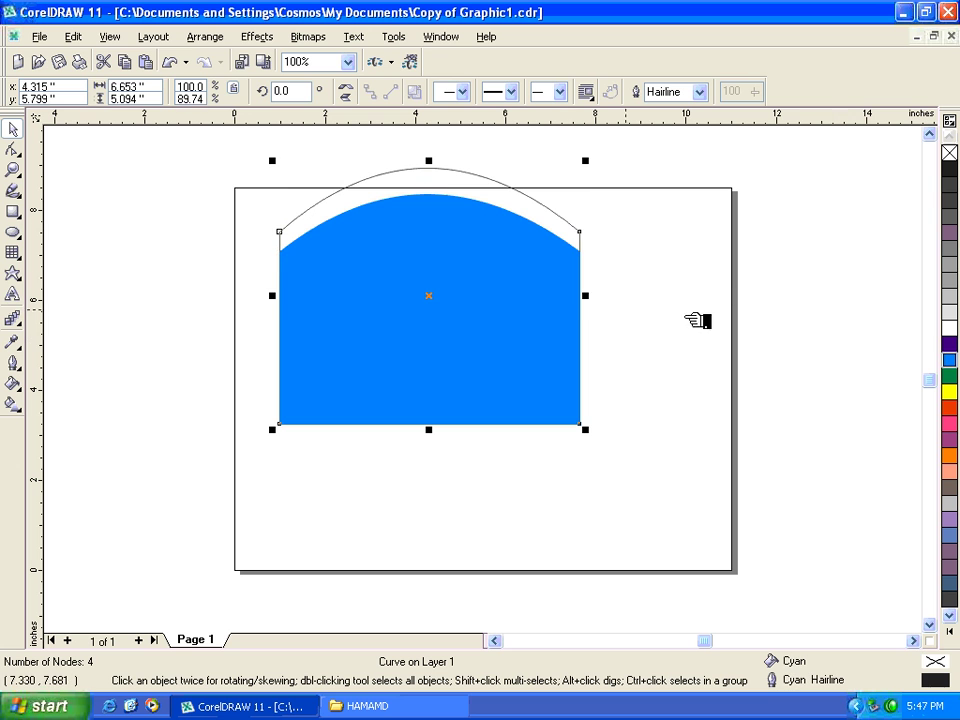
- Give the taller arched shape a dark violet fill and outline
left_click(950, 344)
right_click(950, 344)
left_click_drag(249, 154, 690, 457)
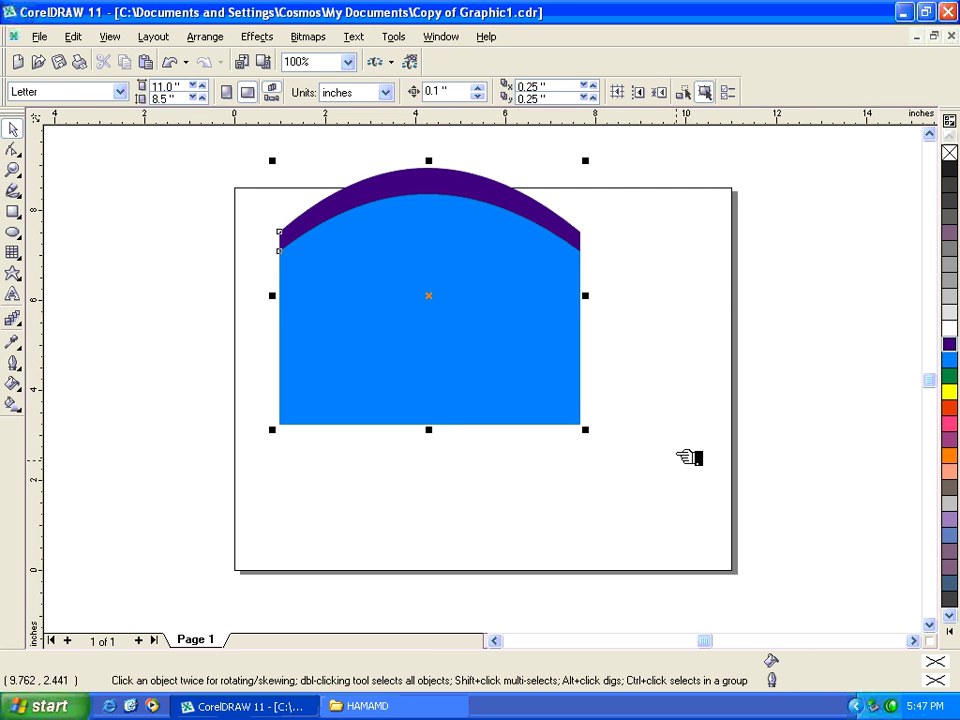
- Duplicate the cyan arch, scaling the copy to about 4.55 inches tall from its base, with purple fill and outline
left_click(440, 214)
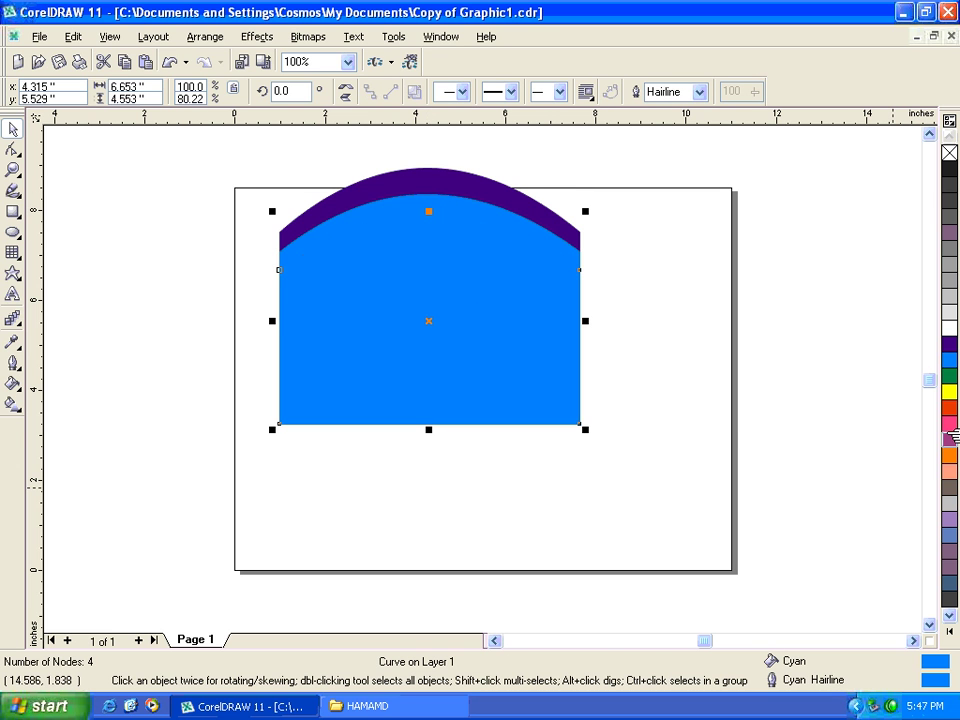
left_click(950, 436)
right_click(950, 436)
key("Escape")
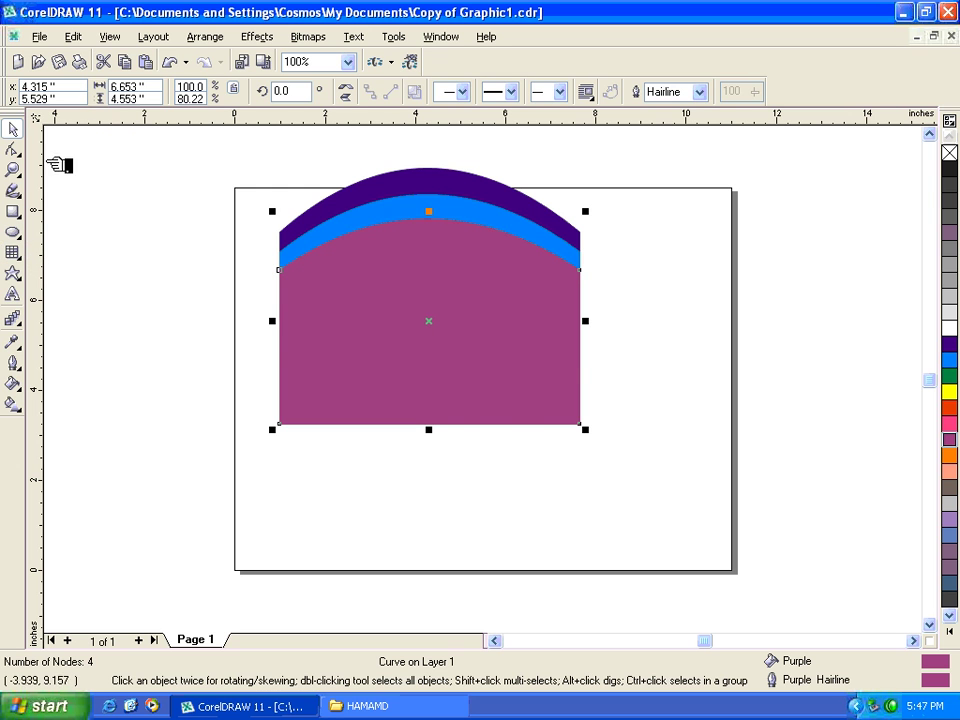
- Convert the purple shape's bottom edge to a curve, bend it about 1.25 inches downward, and select all three shapes
left_click(14, 149)
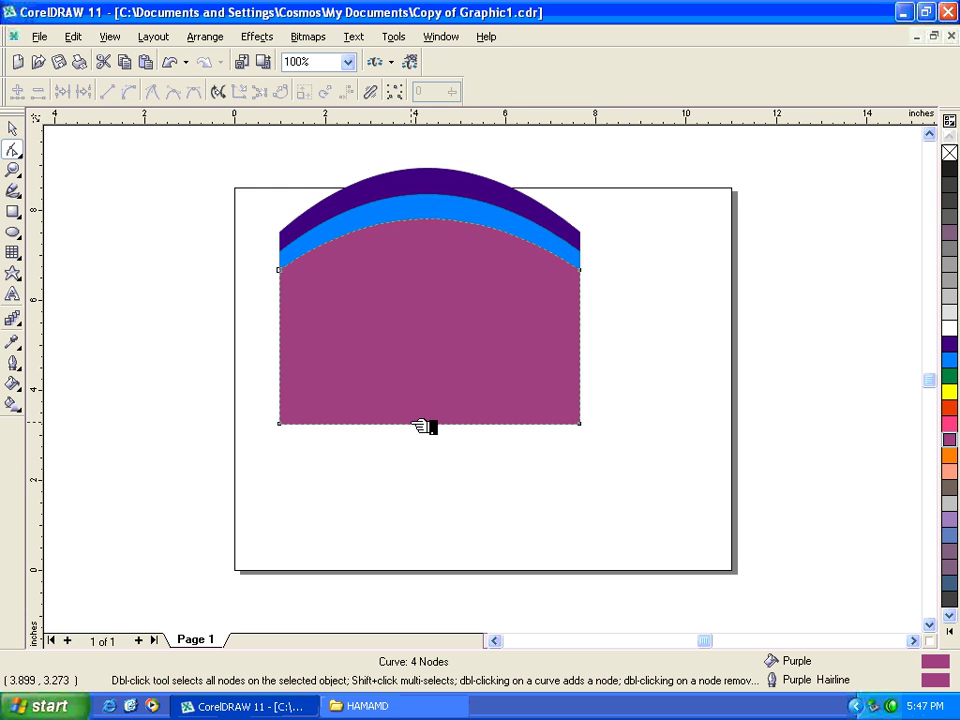
left_click(129, 91)
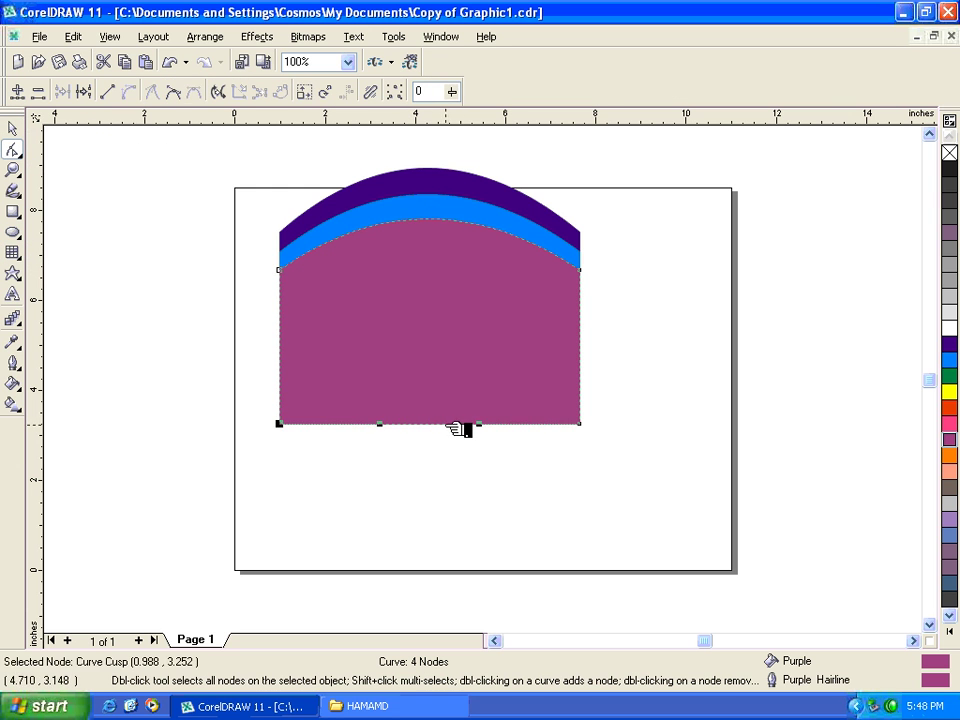
left_click_drag(460, 426, 460, 492)
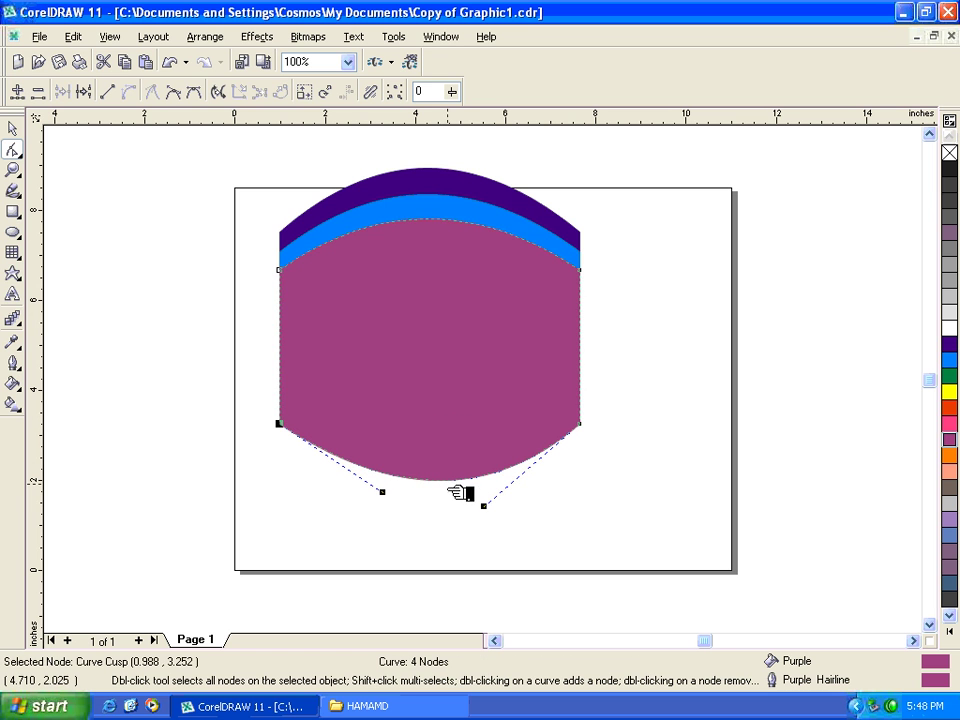
key("space")
left_click_drag(231, 152, 652, 490)
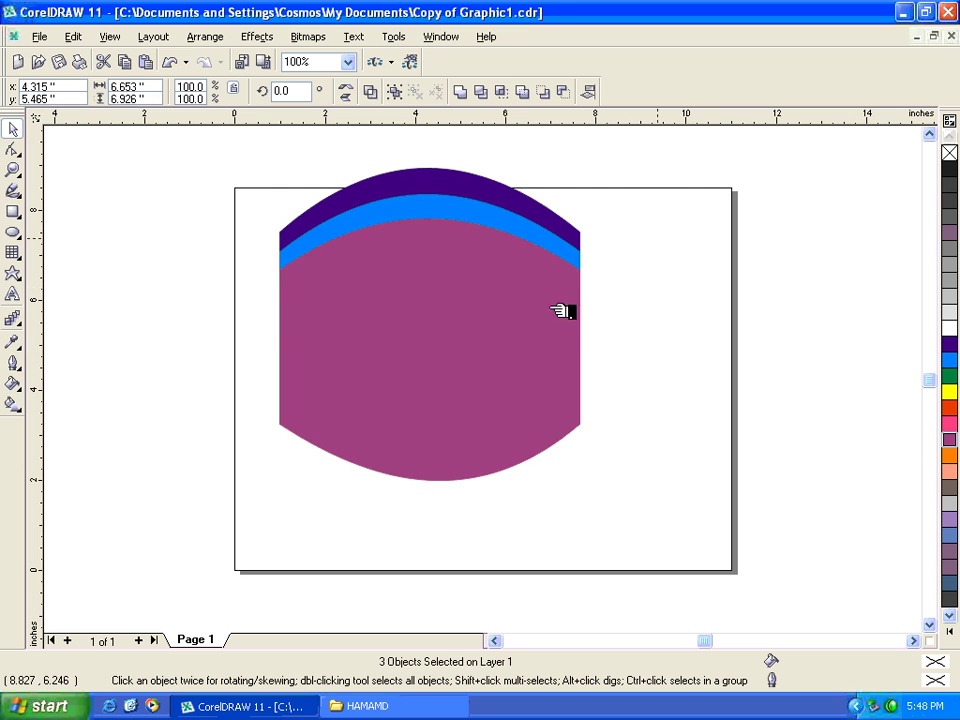
- Delete the purple shape and the dark violet arch, leaving the cyan arch
left_click(499, 352)
key("Delete")
left_click(504, 189)
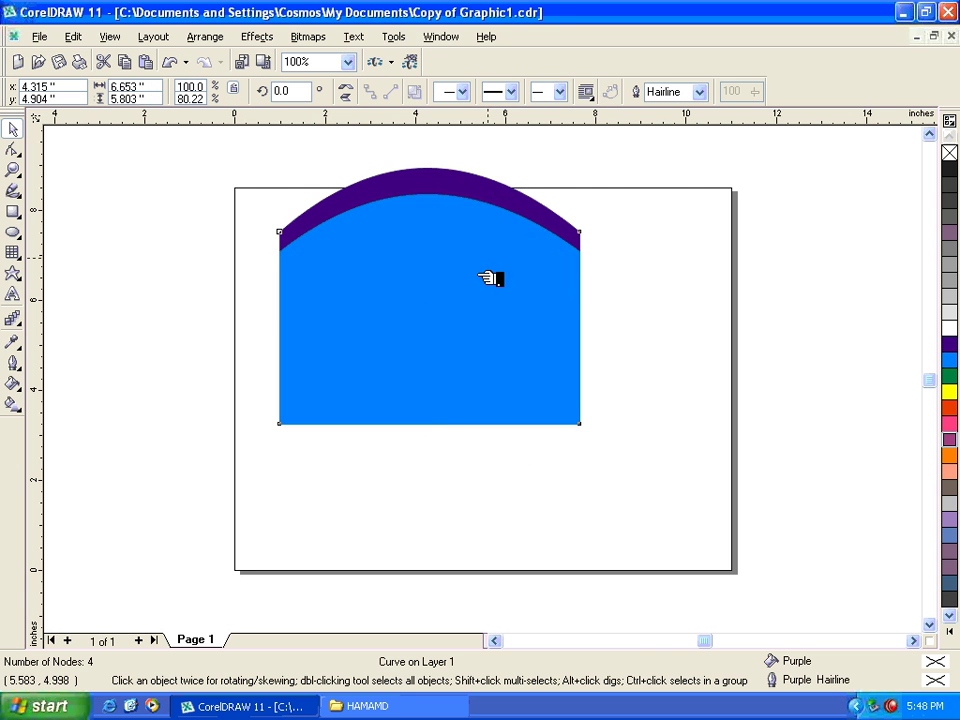
key("Delete")
- Convert the cyan shape's curved top edge to a straight line with the Shape tool
left_click(484, 276)
left_click(12, 149)
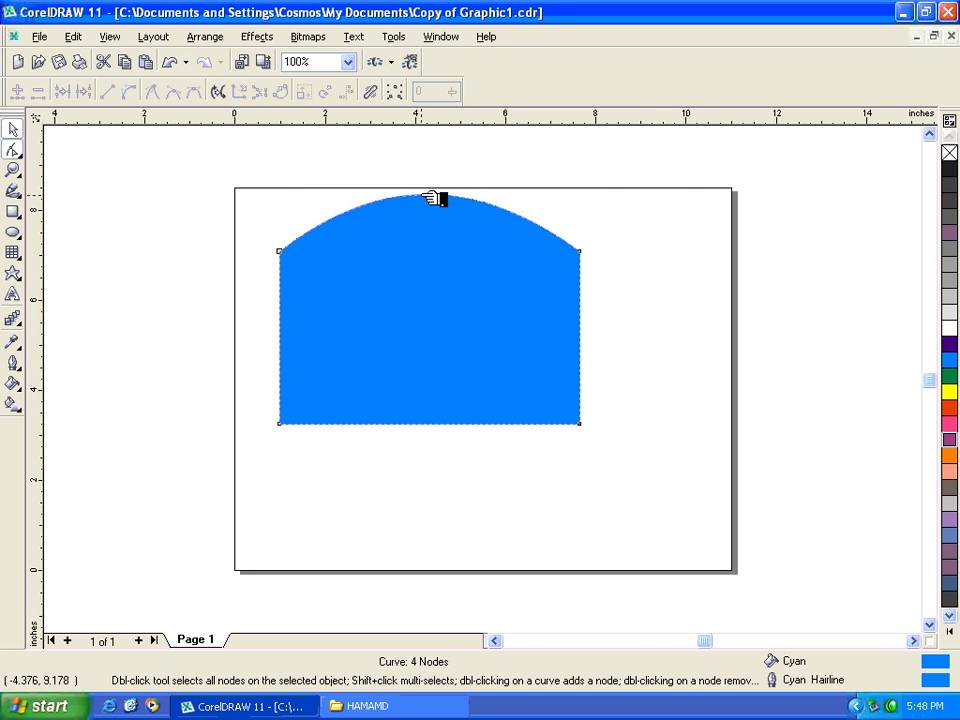
left_click(437, 197)
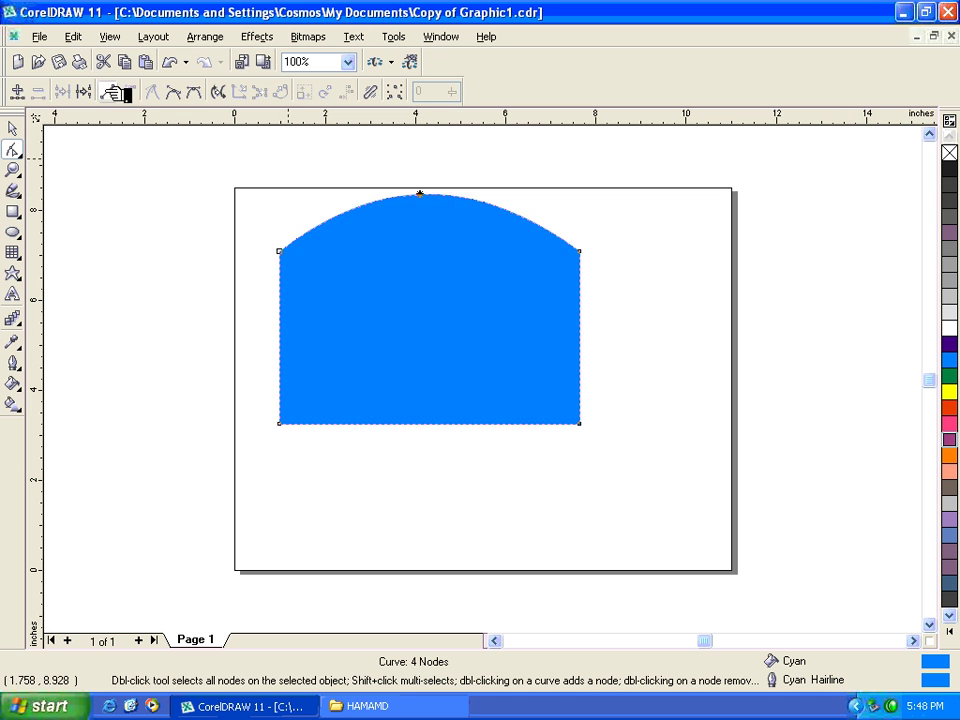
left_click(107, 91)
left_click(14, 128)
- Delete the cyan rectangular shape from the page
left_click(212, 36)
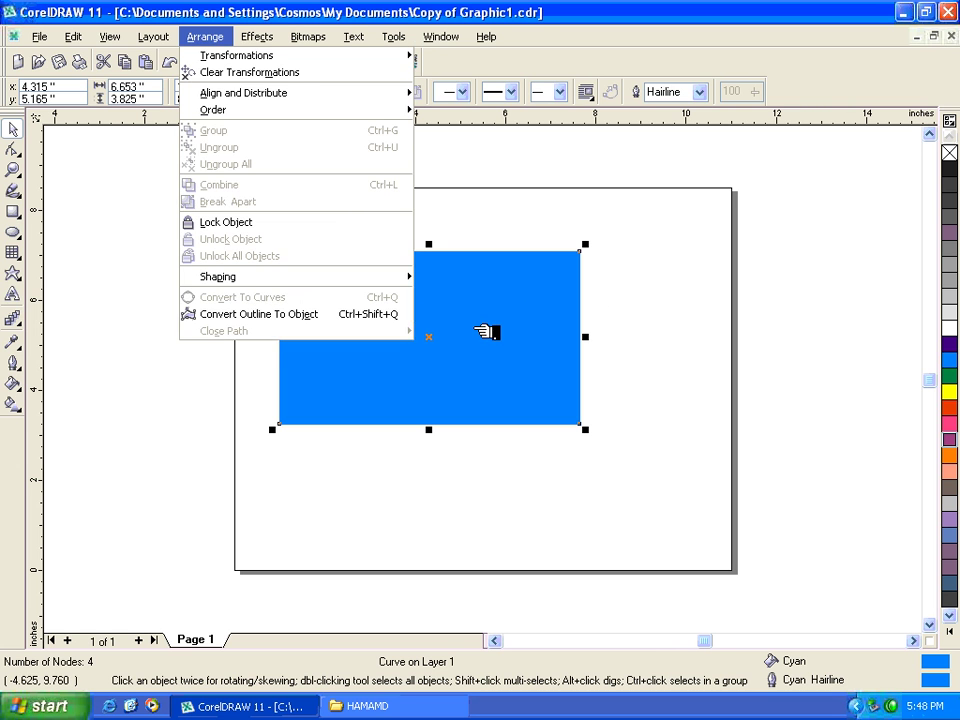
left_click(488, 330)
key("Delete")
- Draw a circle about 2.97 inches in diameter in the upper-left part of the page, and fill it with cyan
left_click(14, 232)
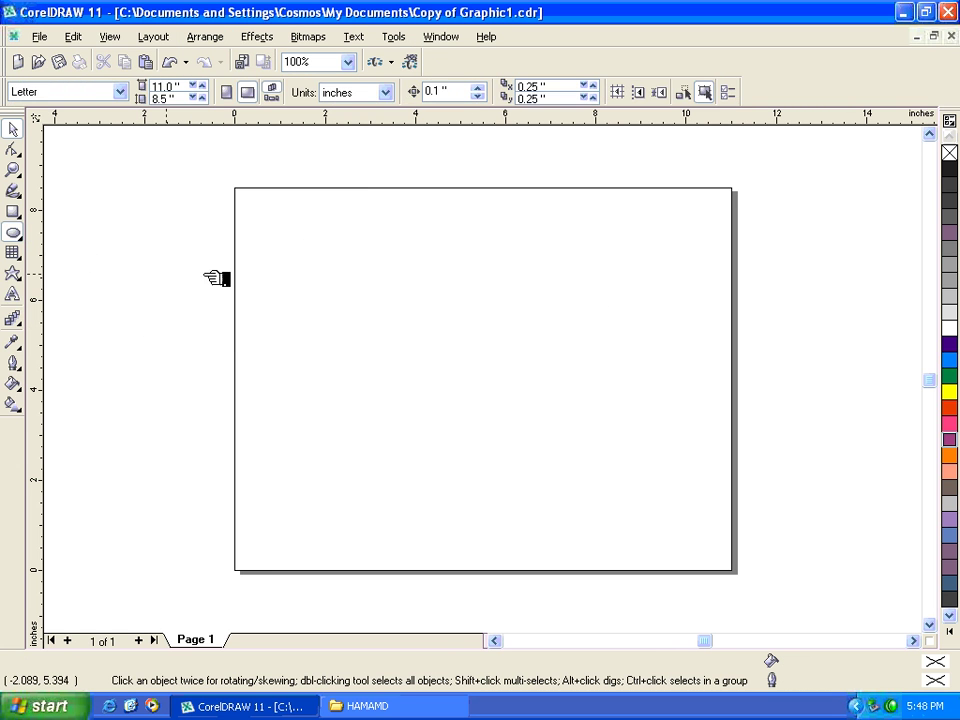
left_click_drag(293, 241, 429, 375)
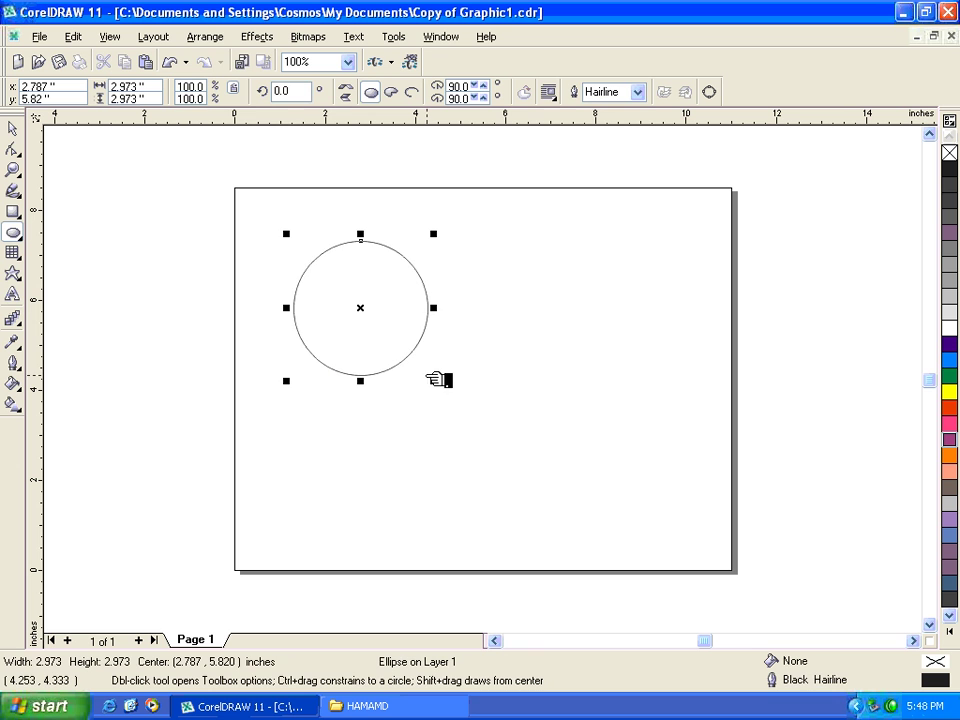
key("space")
left_click(950, 360)
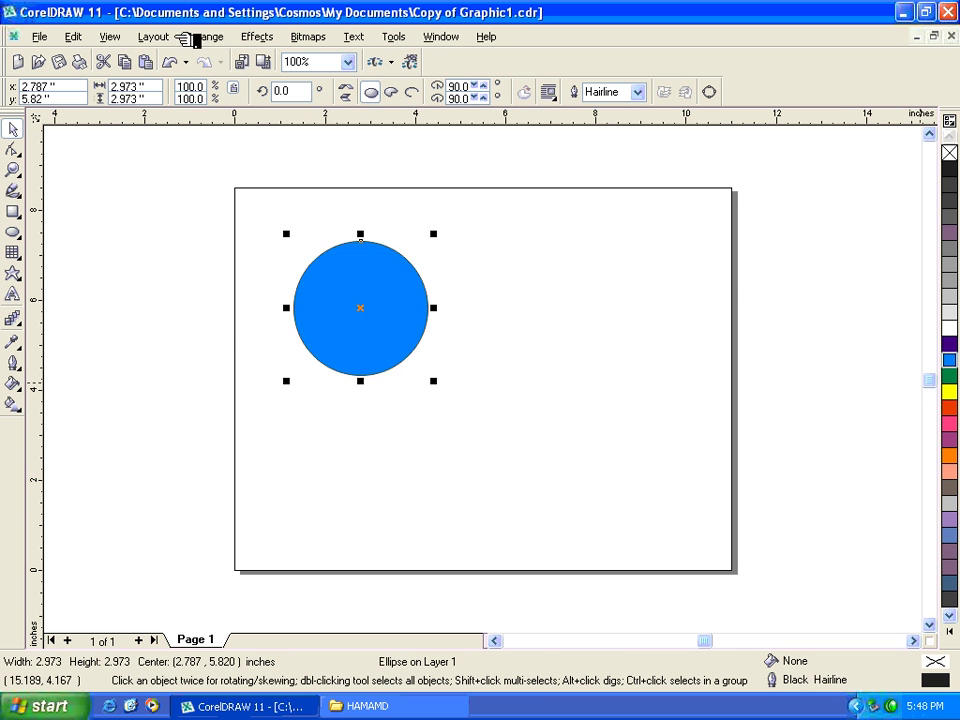
- Convert the circle to curves and pull its right node about 1.8 inches inward to form a crescent
left_click(204, 36)
left_click(283, 298)
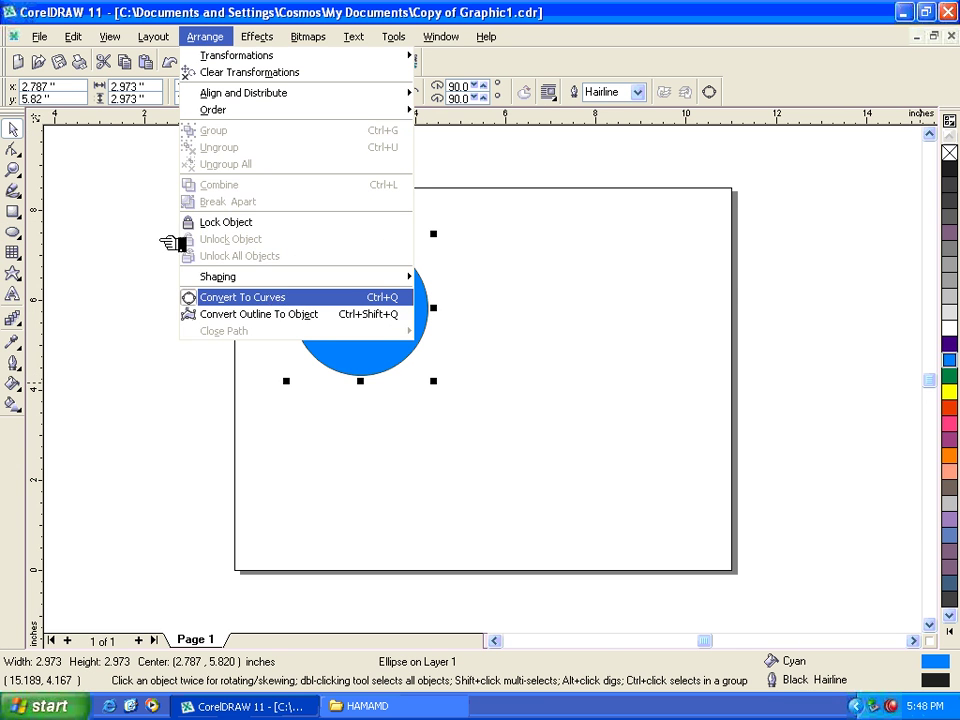
left_click(13, 149)
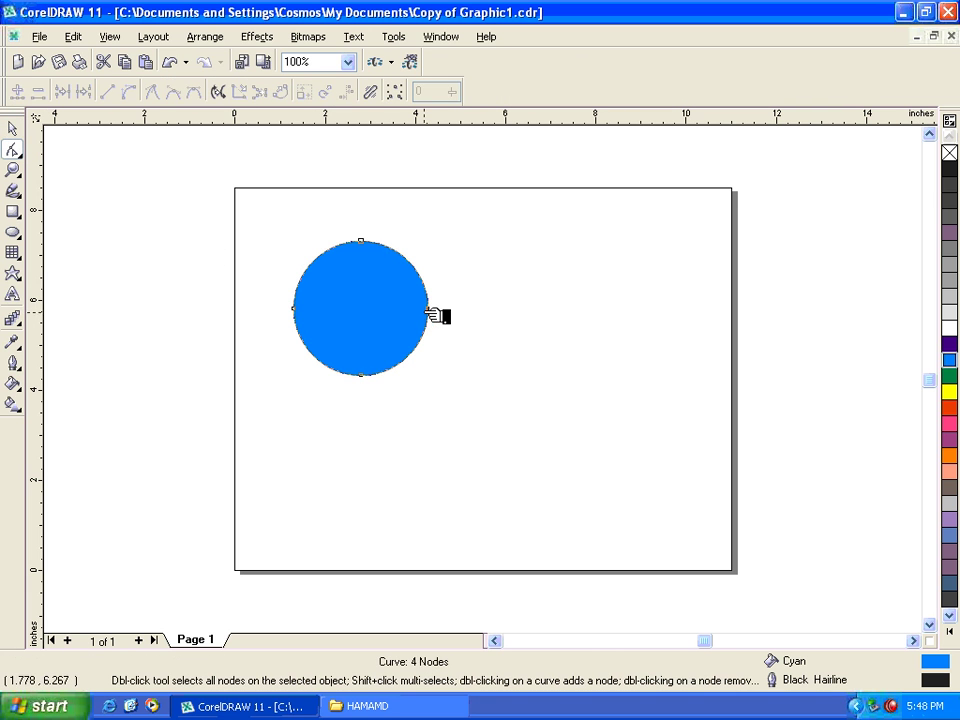
left_click_drag(428, 308, 374, 305)
left_click_drag(353, 305, 432, 319)
key("ctrl+z")
- Create a horizontally mirrored copy of the crescent beside the original, with their tips meeting
key("space")
left_click(347, 92)
left_click(482, 364)
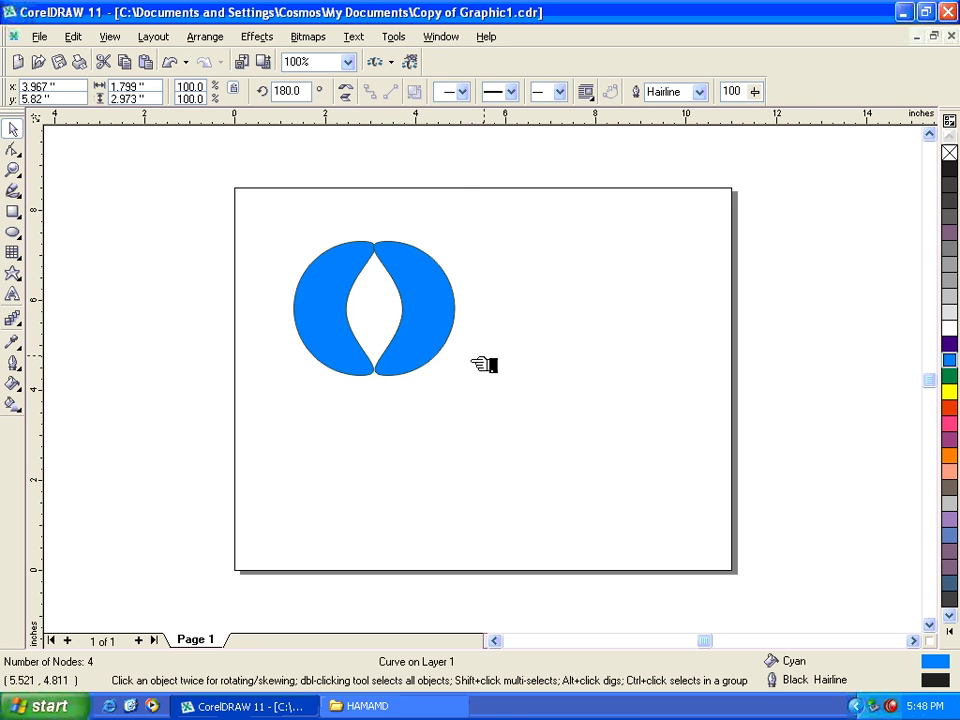
left_click(428, 358)
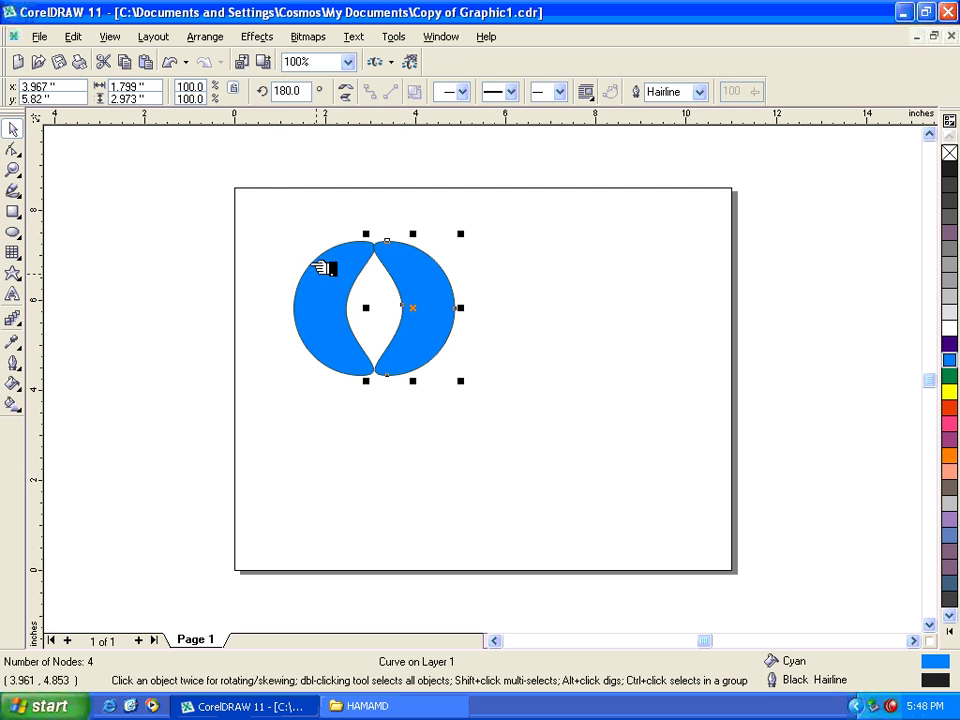
- Delete both cyan crescents from the page
left_click(205, 37)
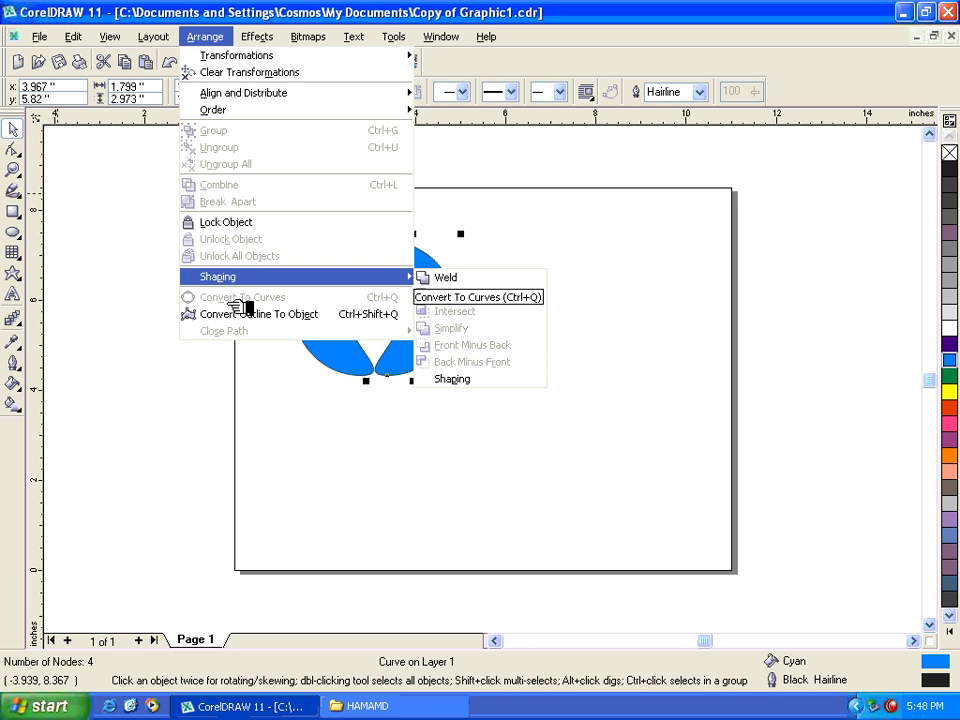
left_click(126, 259)
left_click_drag(152, 206, 497, 420)
key("Delete")
left_click(206, 37)
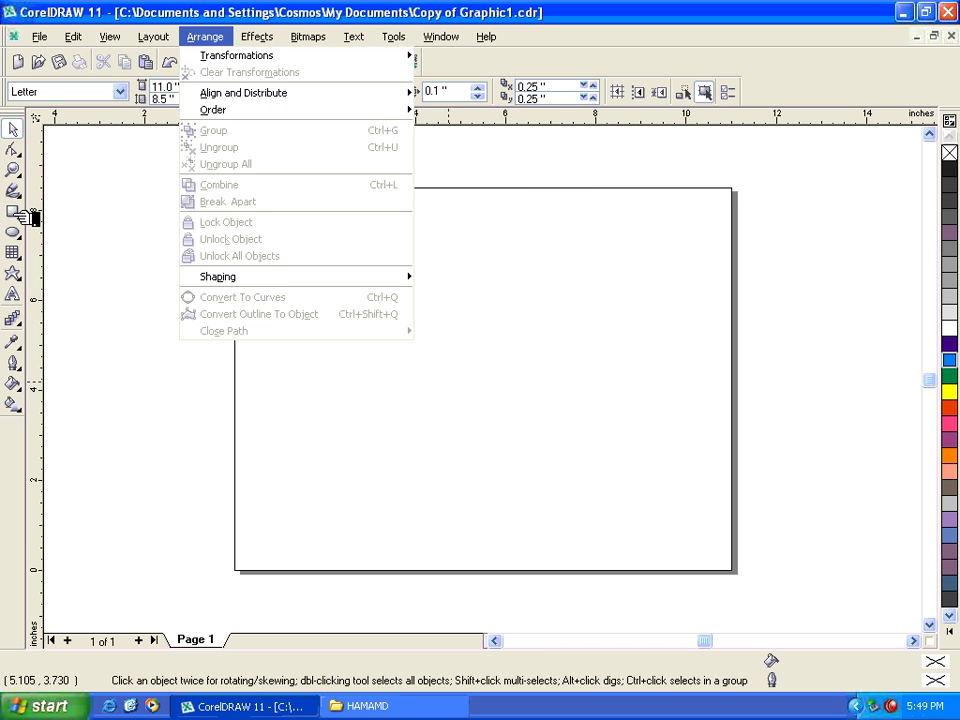
mouse_move(272, 301)
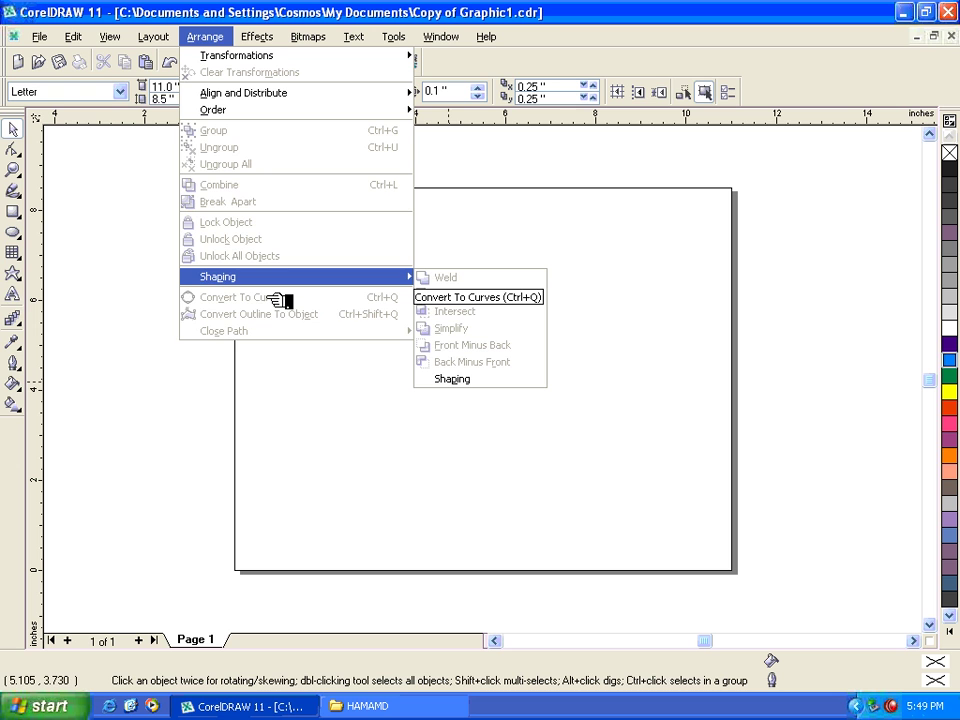
left_click(113, 251)
- Draw a rectangle about 7.19 by 4.22 inches in the upper part of the page, and fill it with cyan
left_click(13, 211)
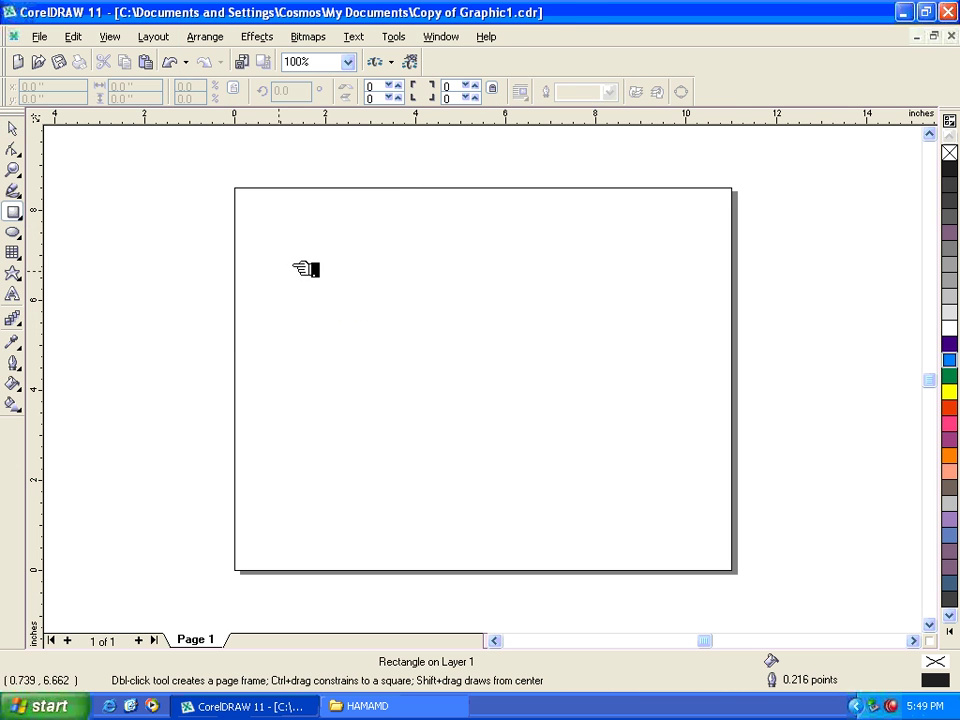
mouse_move(293, 230)
left_mouse_down()
mouse_move(453, 340)
mouse_move(680, 421)
left_mouse_up()
key("space")
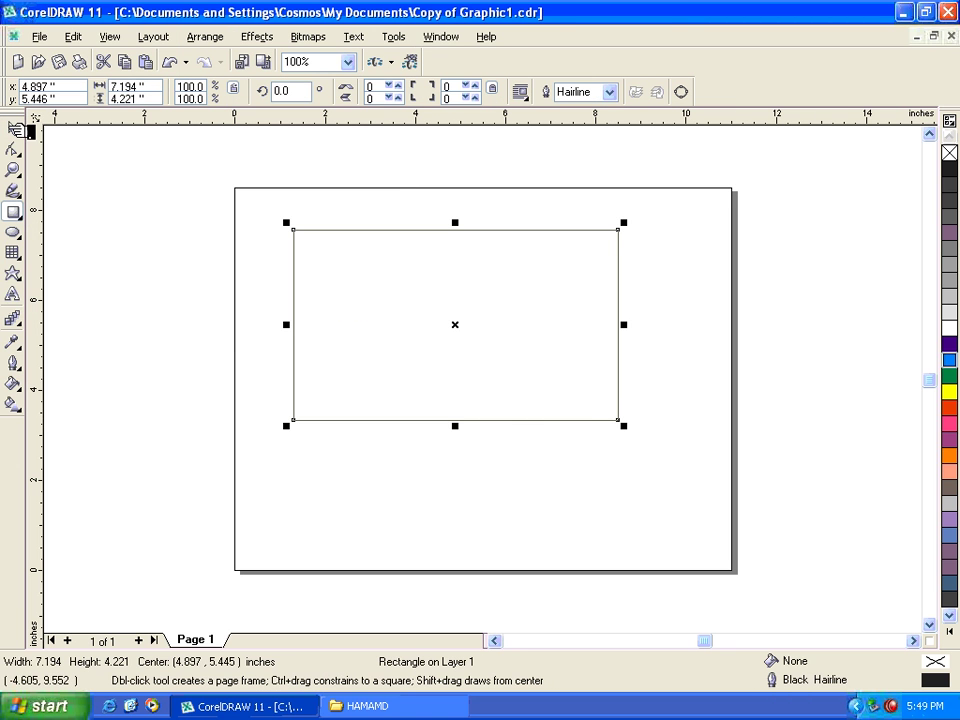
left_click(949, 360)
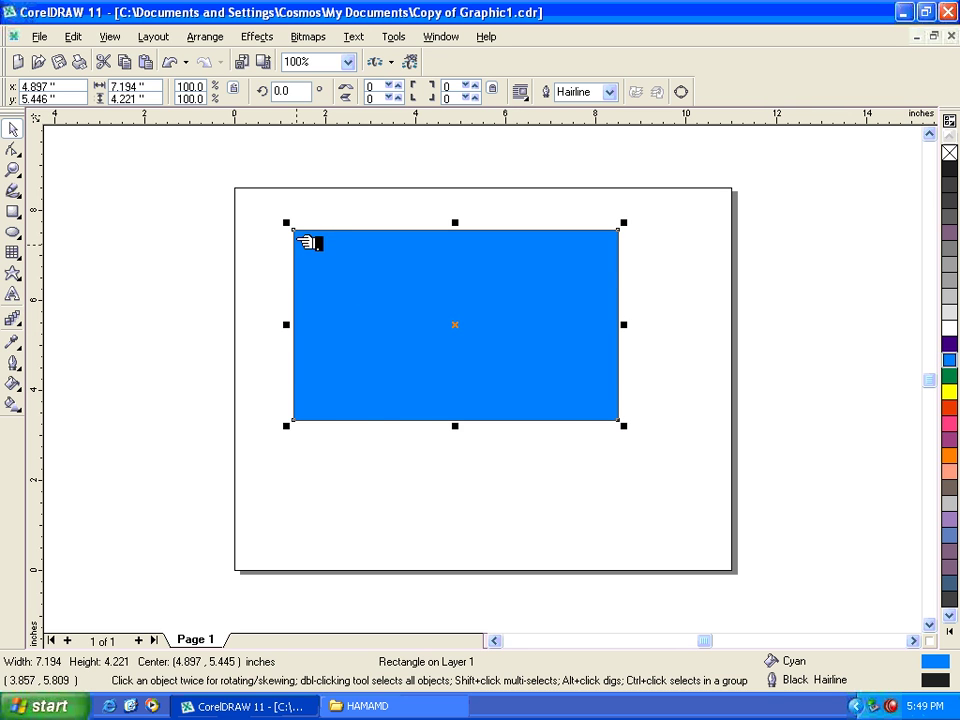
- Try rounding all four of the cyan rectangle's corners to 100, undoing each attempt
left_click_drag(298, 233, 455, 338)
key("ctrl+z")
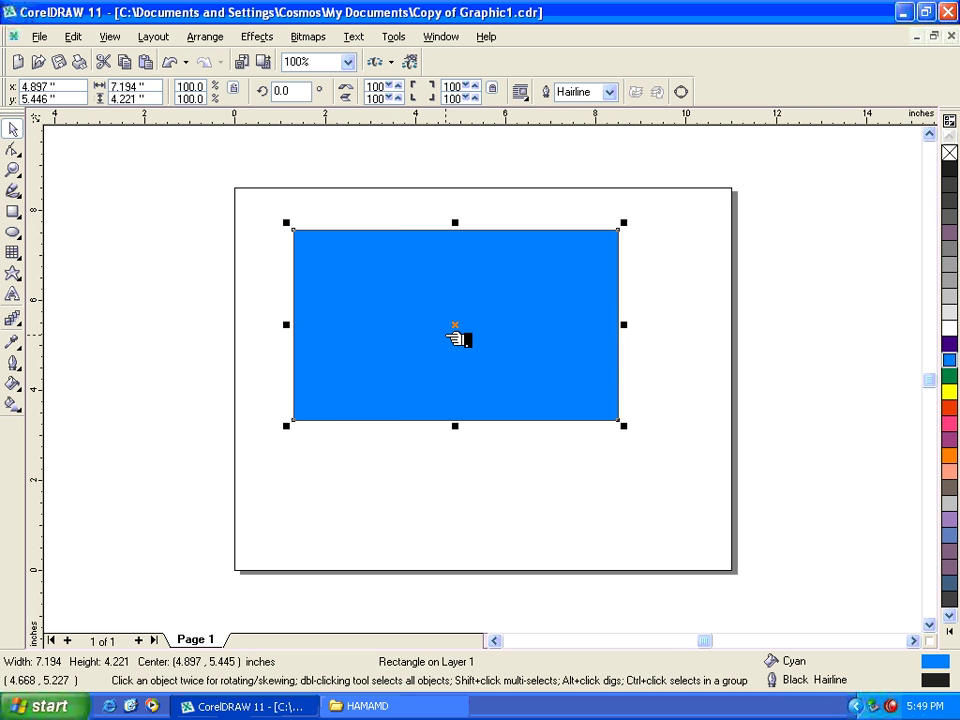
left_click_drag(296, 232, 489, 315)
key("ctrl+z")
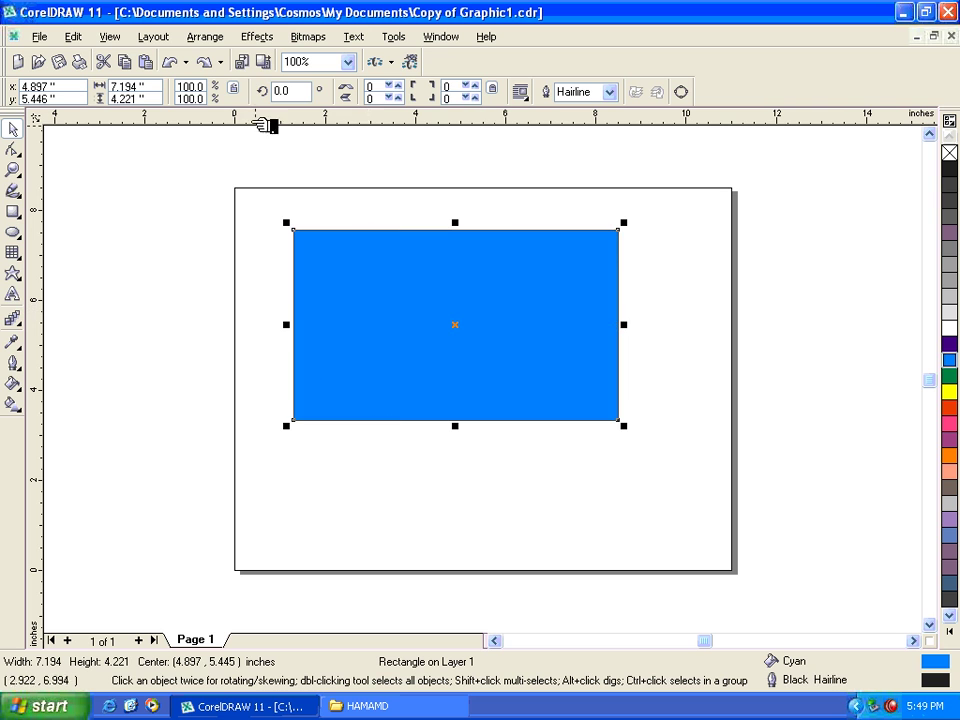
- Move the rectangle about 0.56 inch left and 1.2 inches down, and give it an 8 pt outline
left_click_drag(365, 284, 342, 337)
left_click(281, 288)
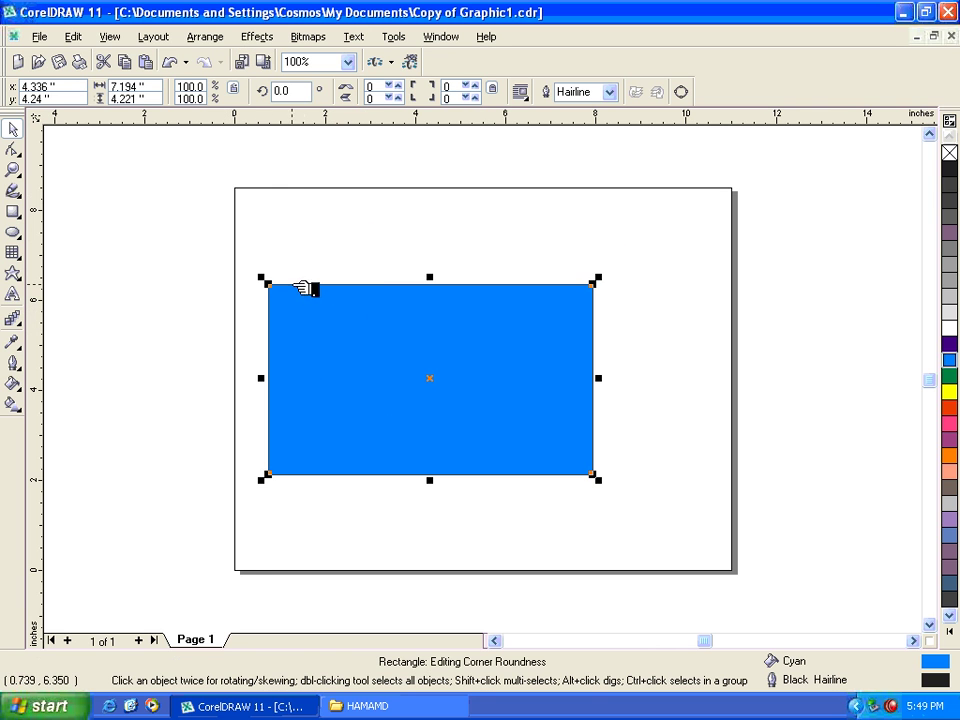
left_click(13, 363)
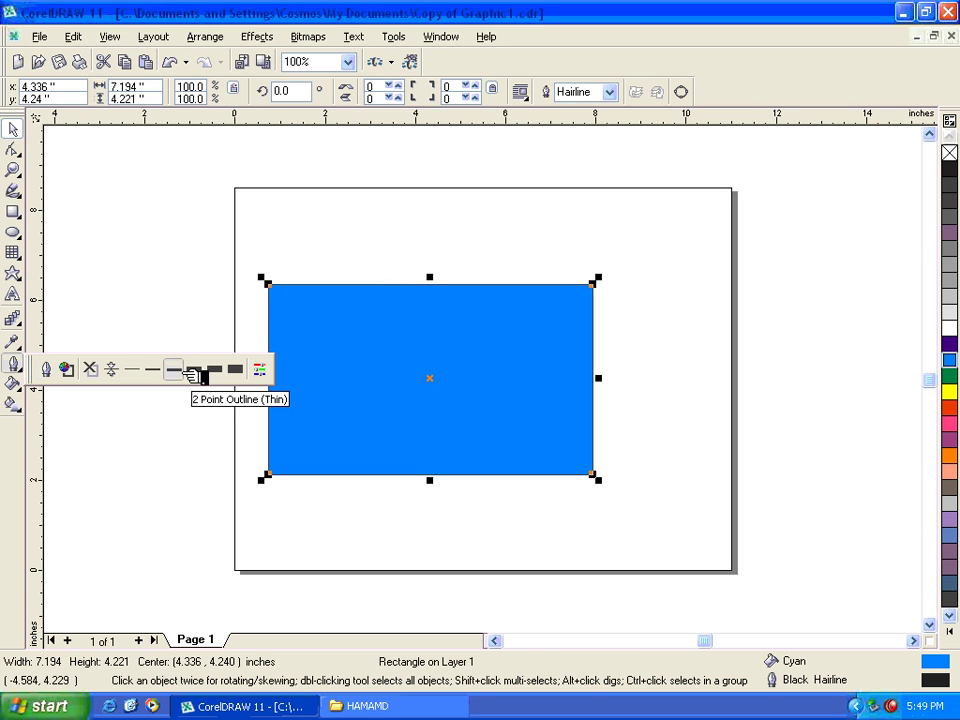
left_click(192, 373)
left_click(12, 362)
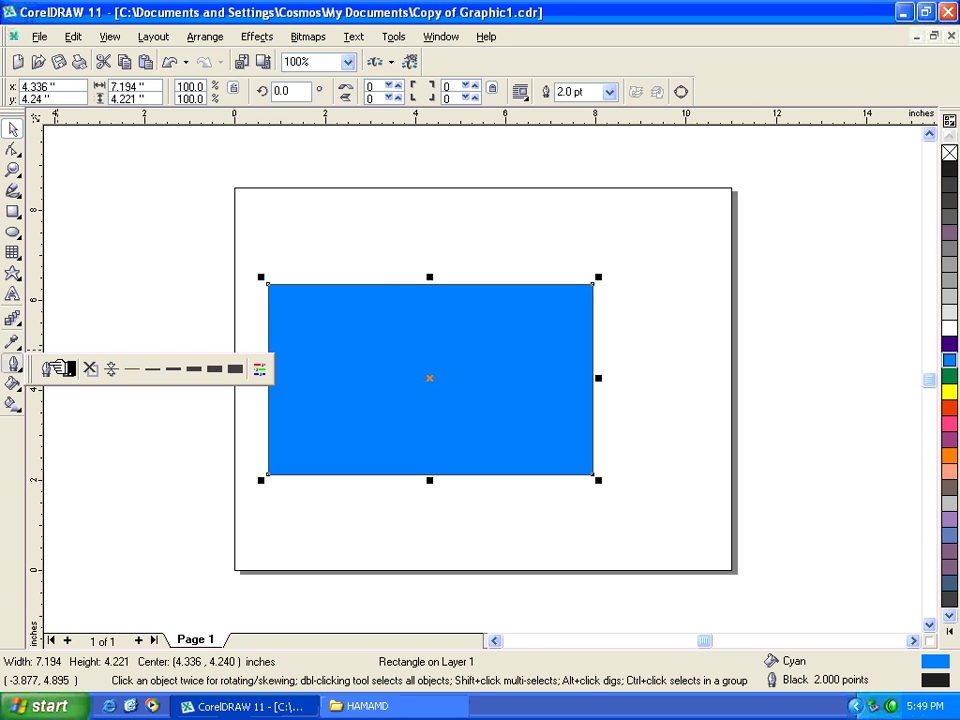
left_click(214, 369)
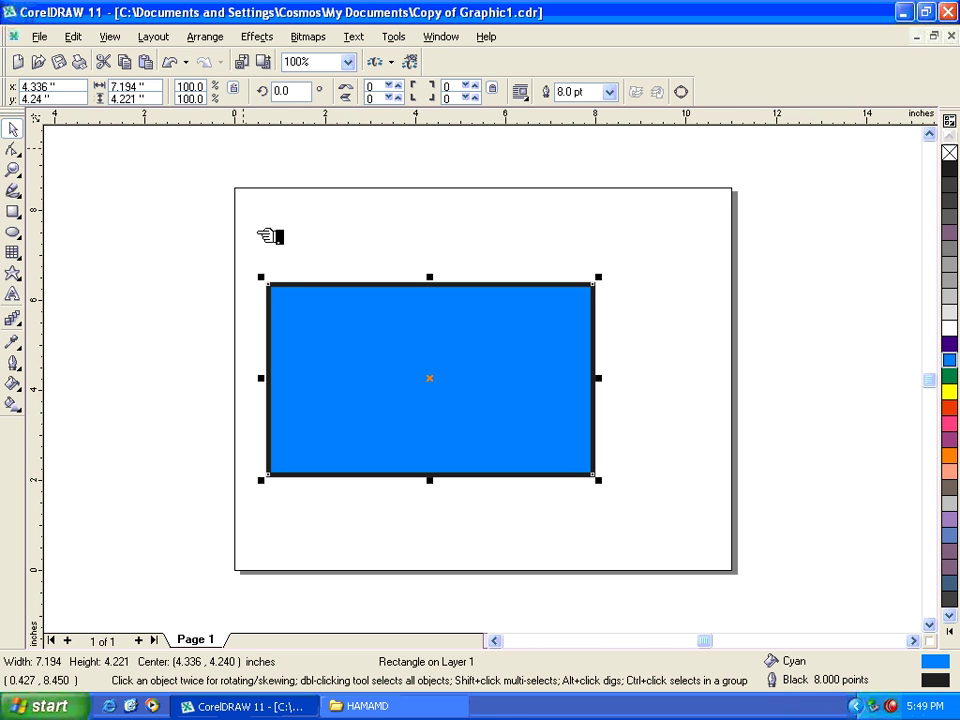
- Try a corner roundness of 100 on the thick-outlined rectangle, and undo it
left_click_drag(269, 284, 444, 356)
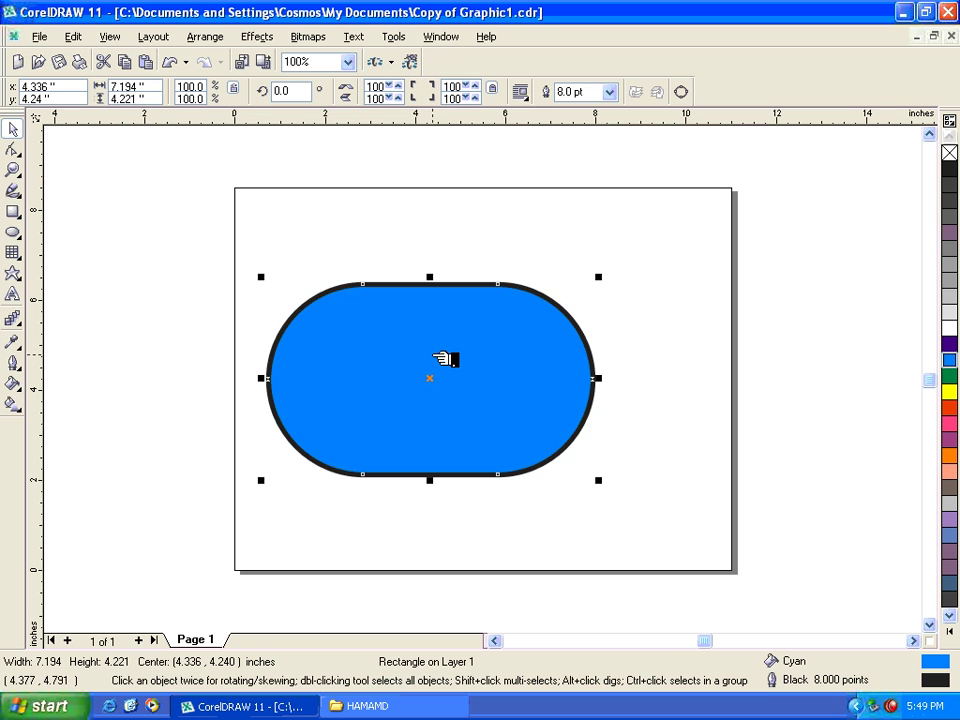
key("ctrl+z")
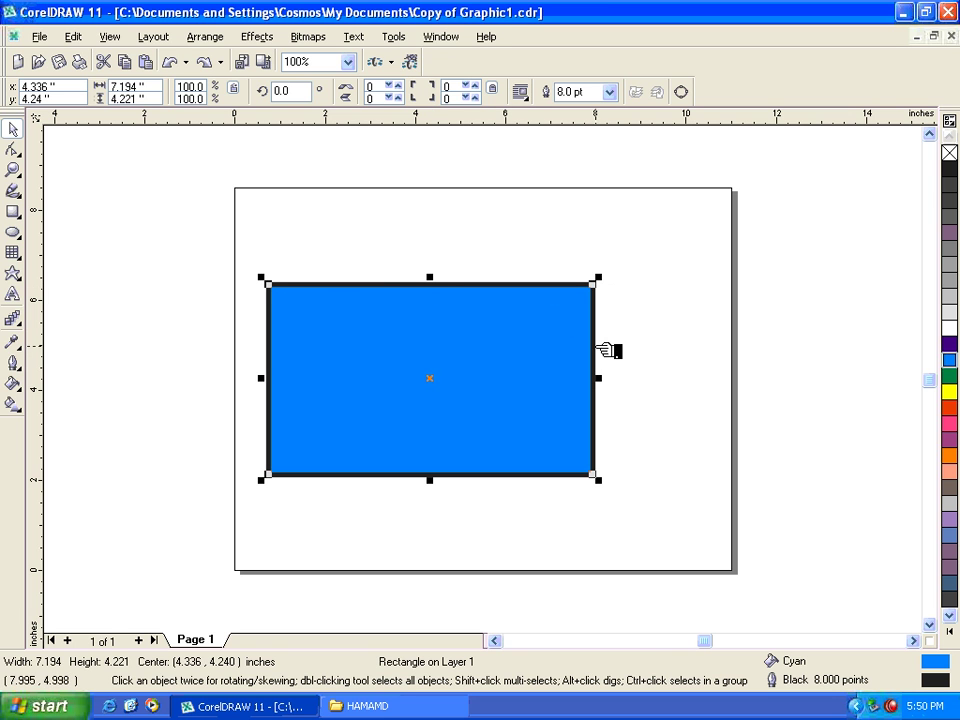
- Convert the thick-outlined rectangle's outline to an object, and pull its upper-left node to about (4.61, 3.96) inches
left_click(204, 37)
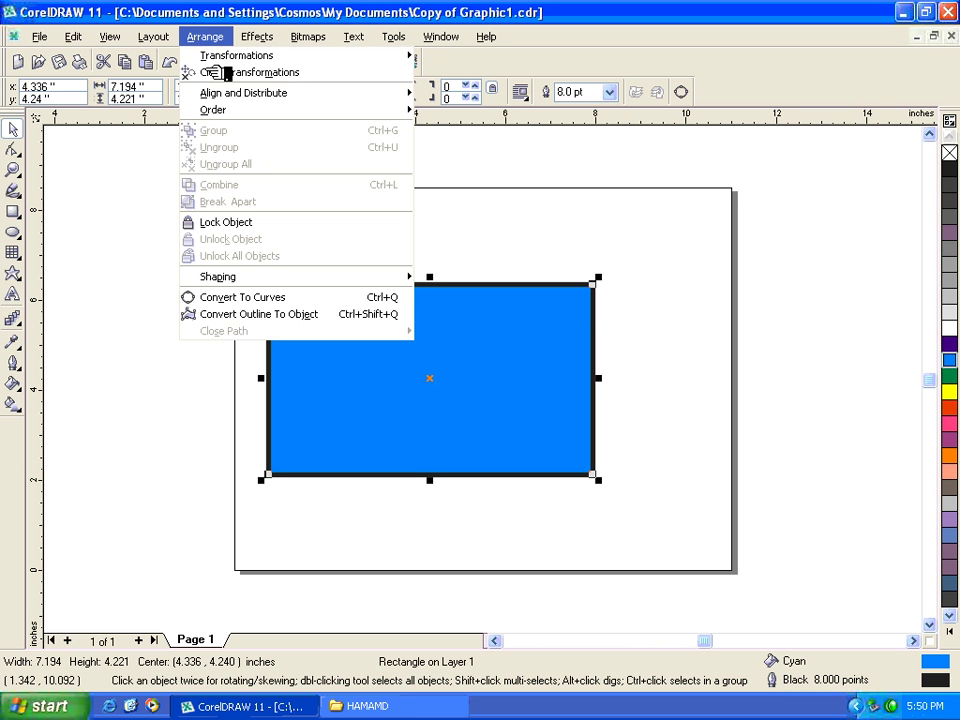
left_click(258, 316)
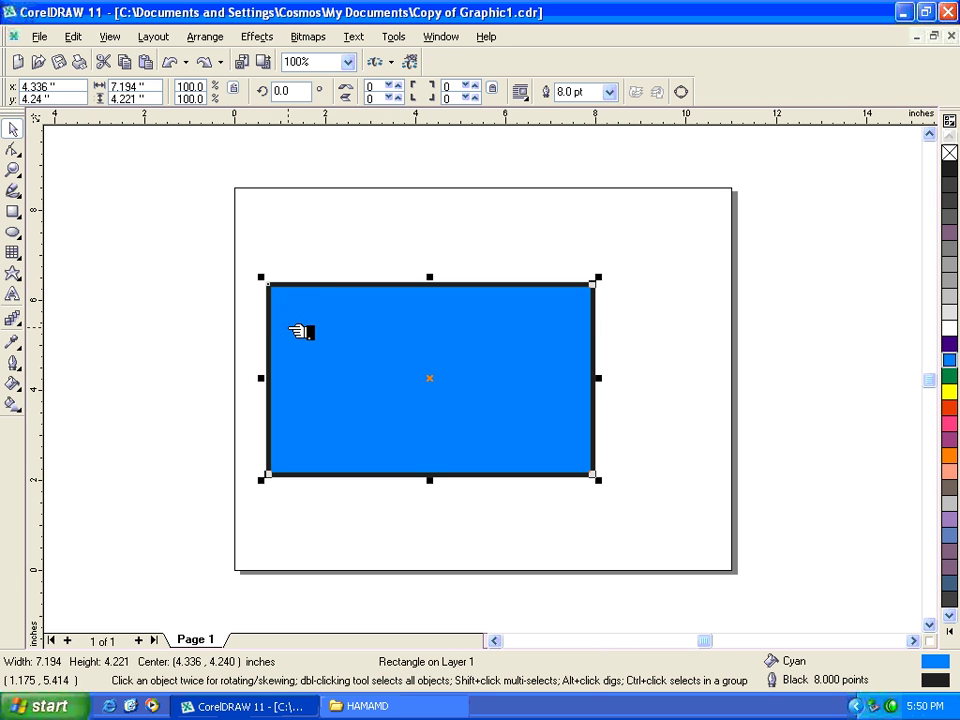
key("shift+F2")
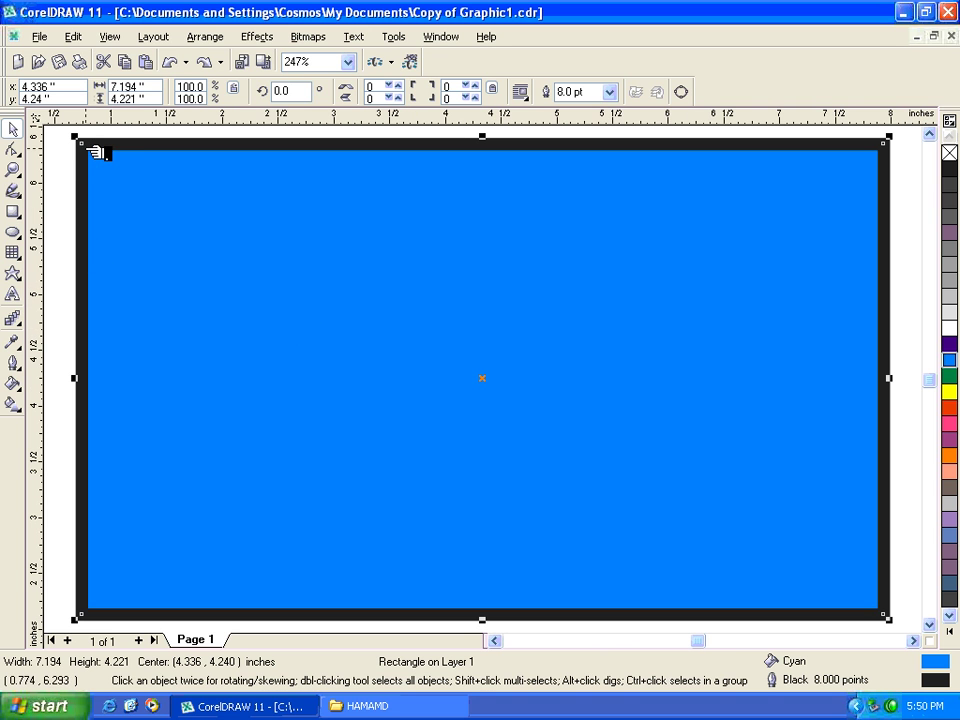
left_click(226, 38)
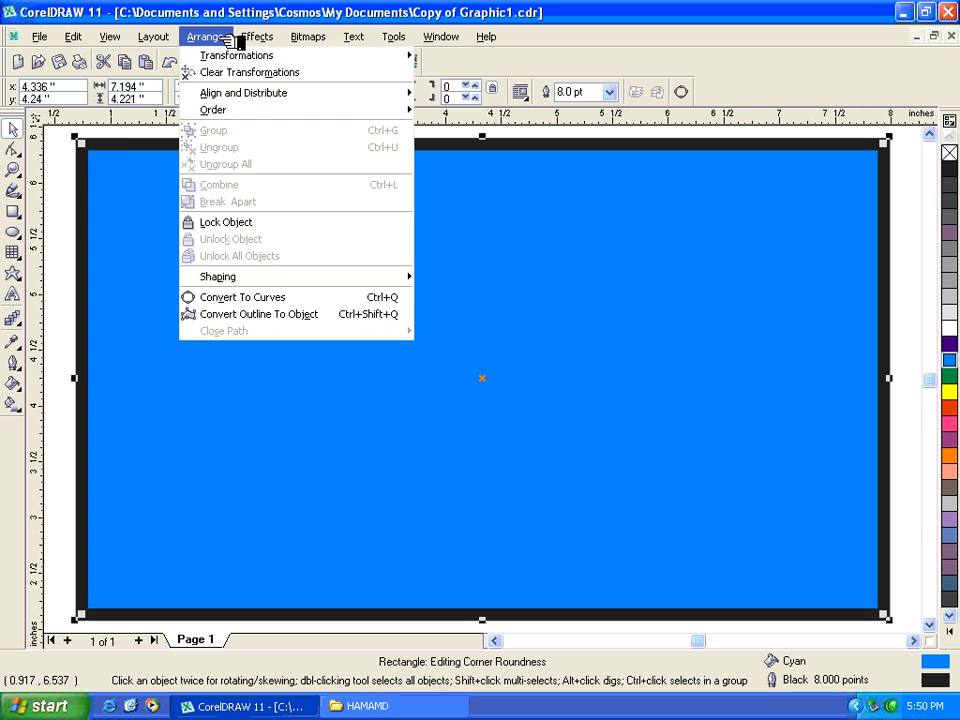
left_click(265, 316)
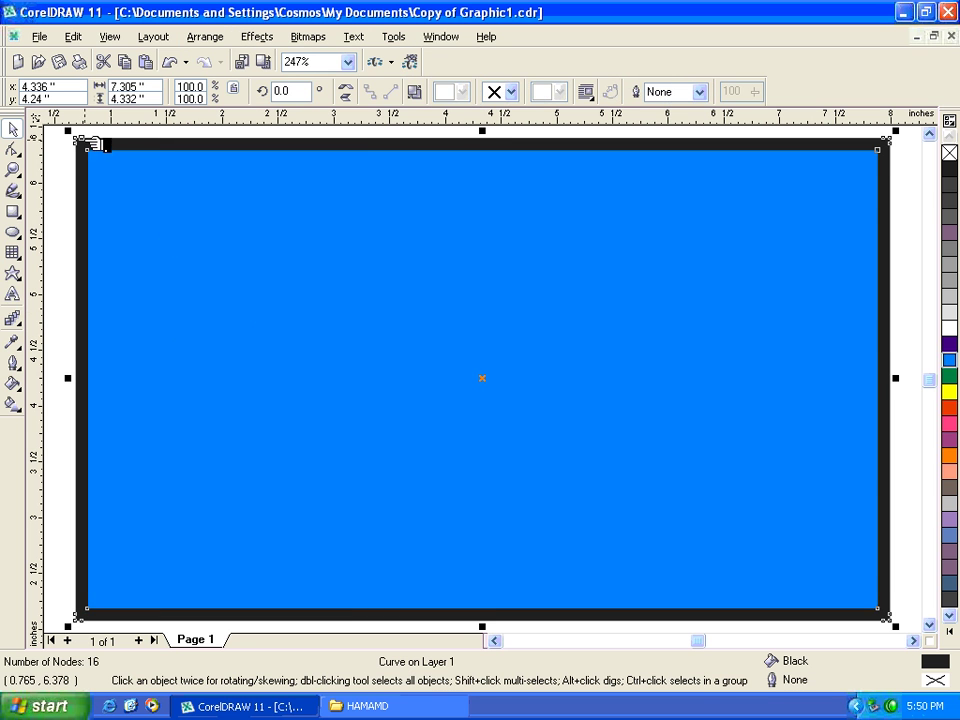
left_click_drag(86, 145, 522, 414)
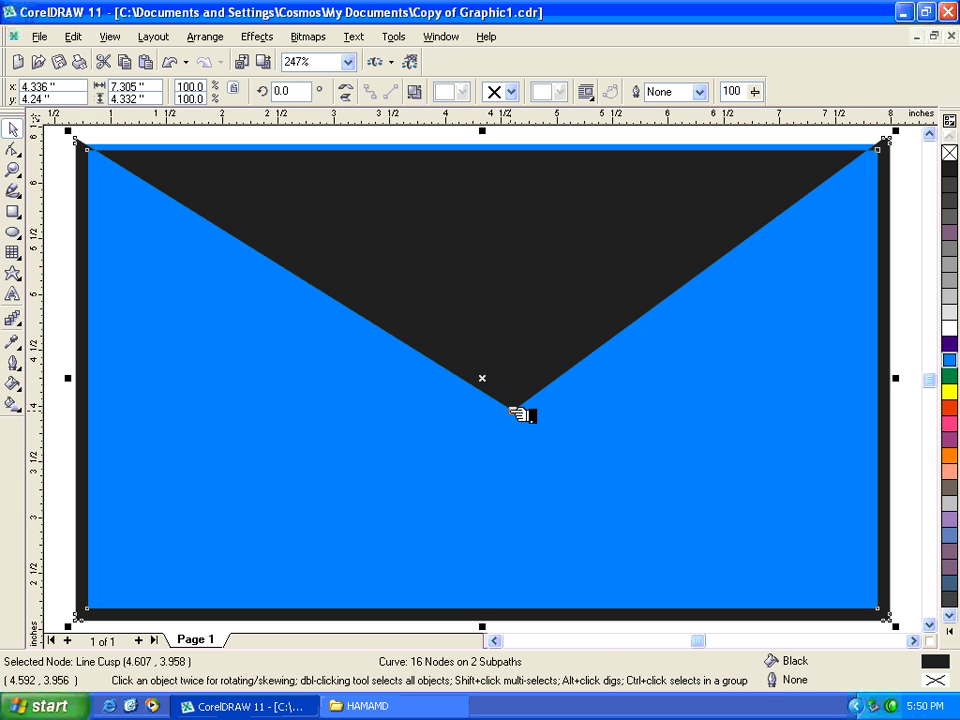
- Select the black outline curve and the cyan rectangle together, and set their outline width to None
scroll(522, 414, "down", 3)
left_click_drag(189, 236, 595, 497)
key("F12")
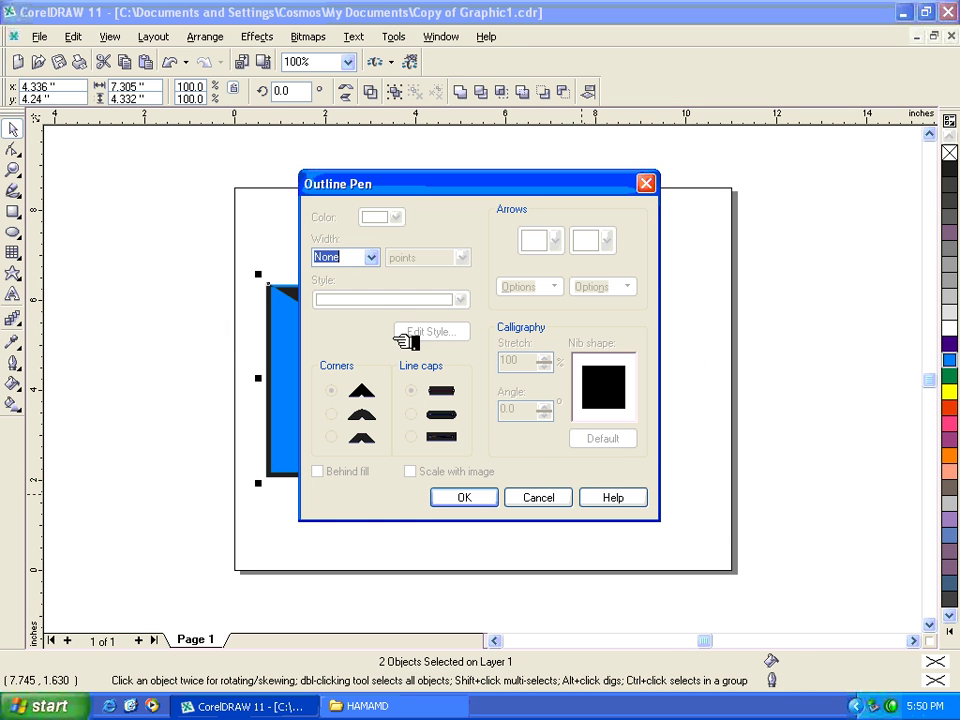
left_click(371, 257)
left_click(367, 278)
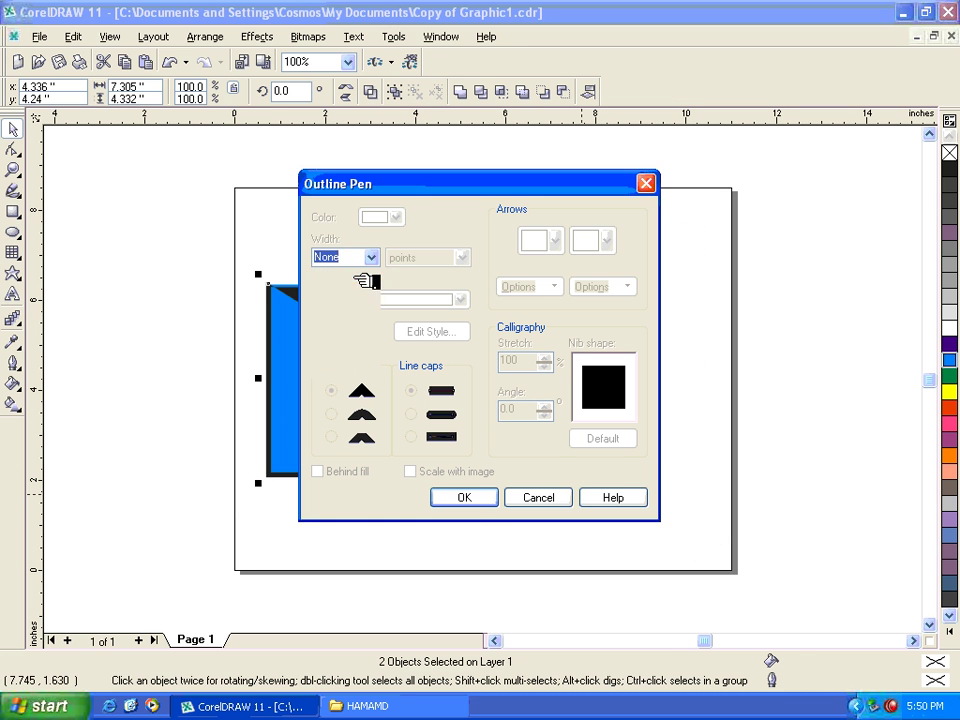
left_click(488, 498)
left_click(13, 364)
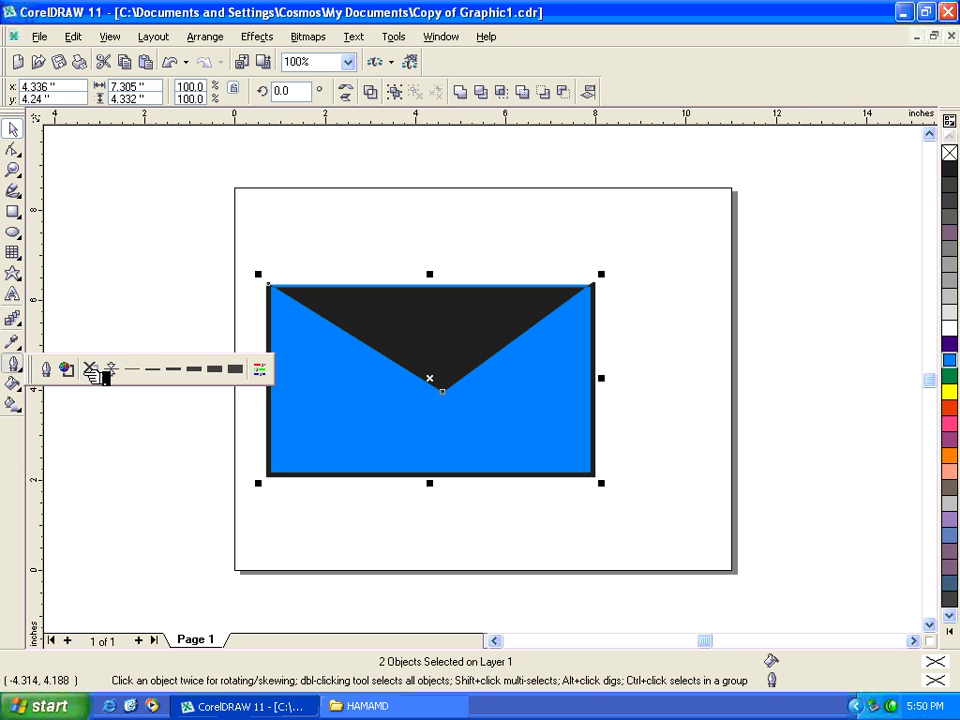
left_click(92, 370)
left_click(456, 342)
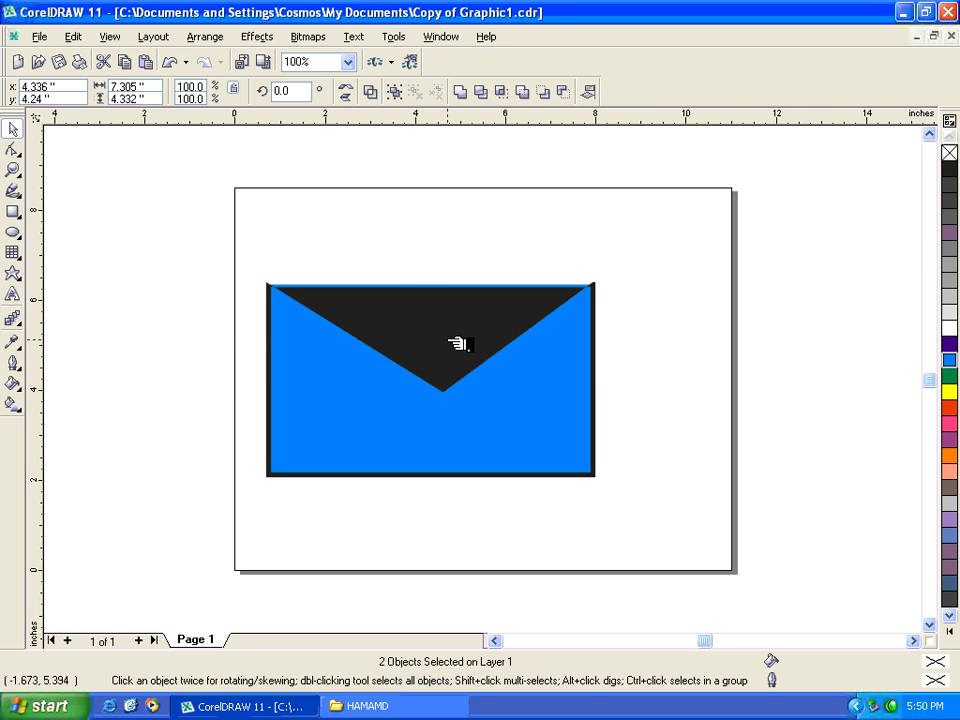
- Try pulling the black curve's node to the lower-left corner and moving the curve up and right, and undo back to the unconverted rectangle
left_click_drag(459, 393, 268, 473)
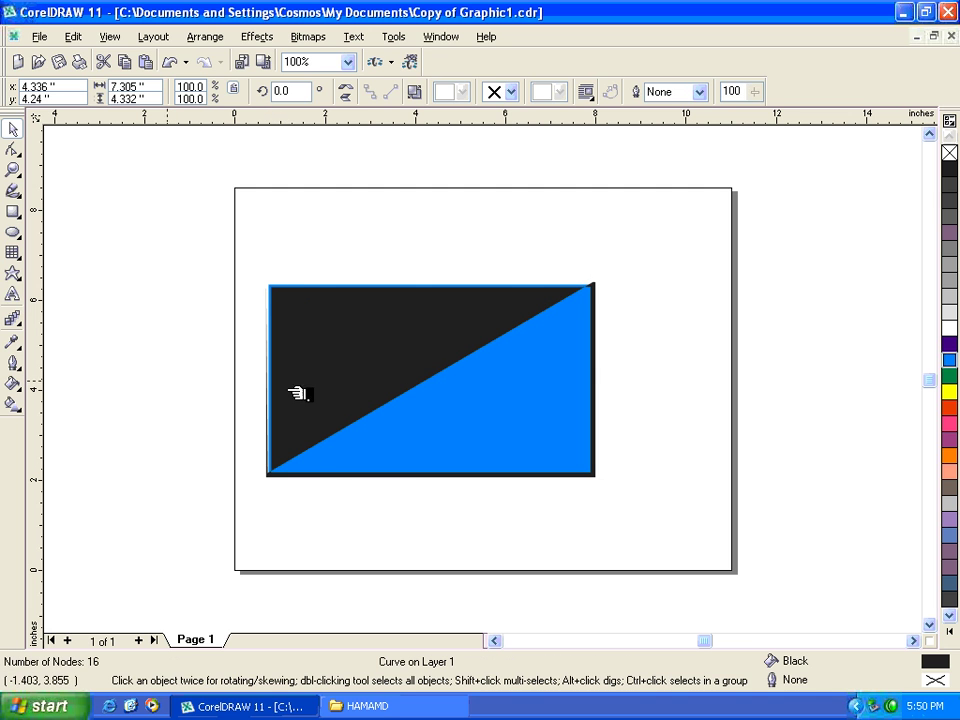
left_click_drag(458, 306, 549, 236)
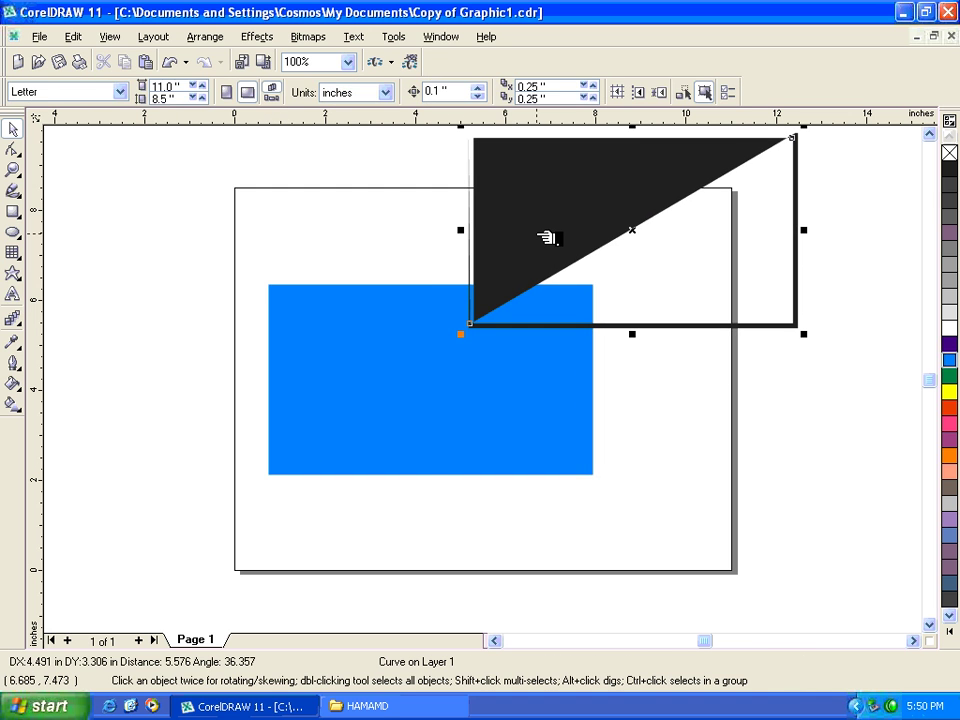
key("ctrl+z")
key("ctrl+z")
key("ctrl+z")
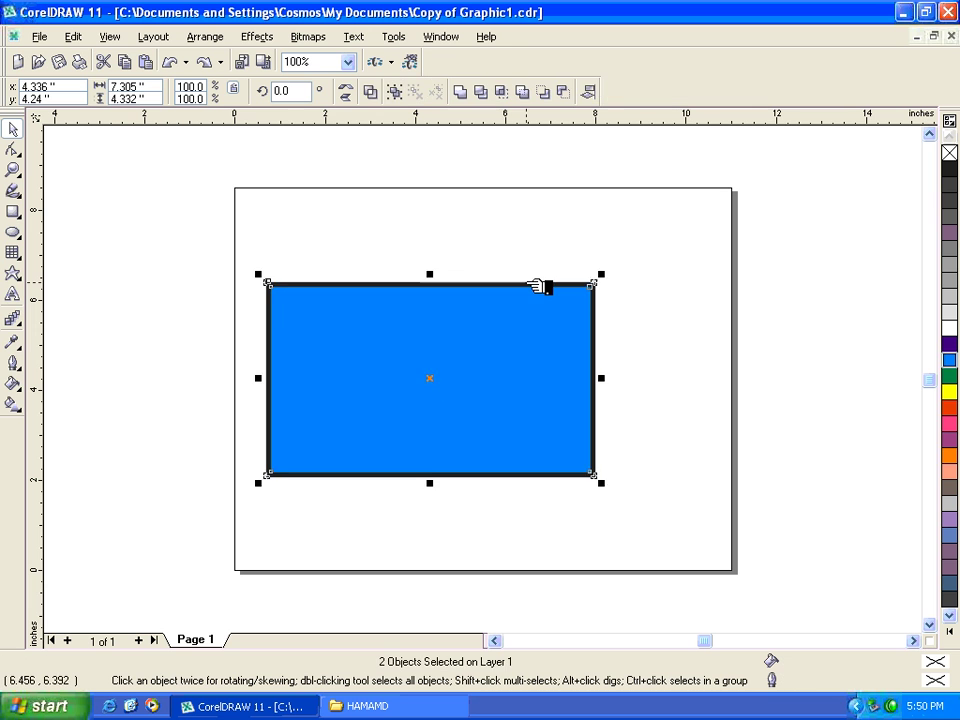
key("ctrl+z")
- Round all four corners of the 2 pt outlined rectangle to 100, and undo the rounding
key("F10")
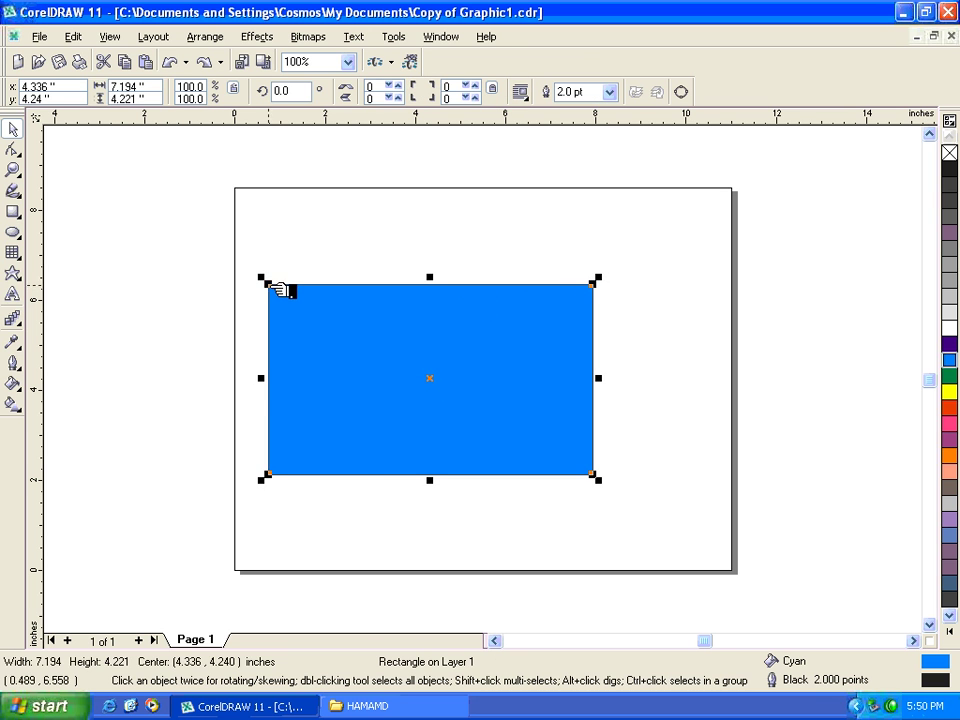
left_click_drag(283, 290, 381, 332)
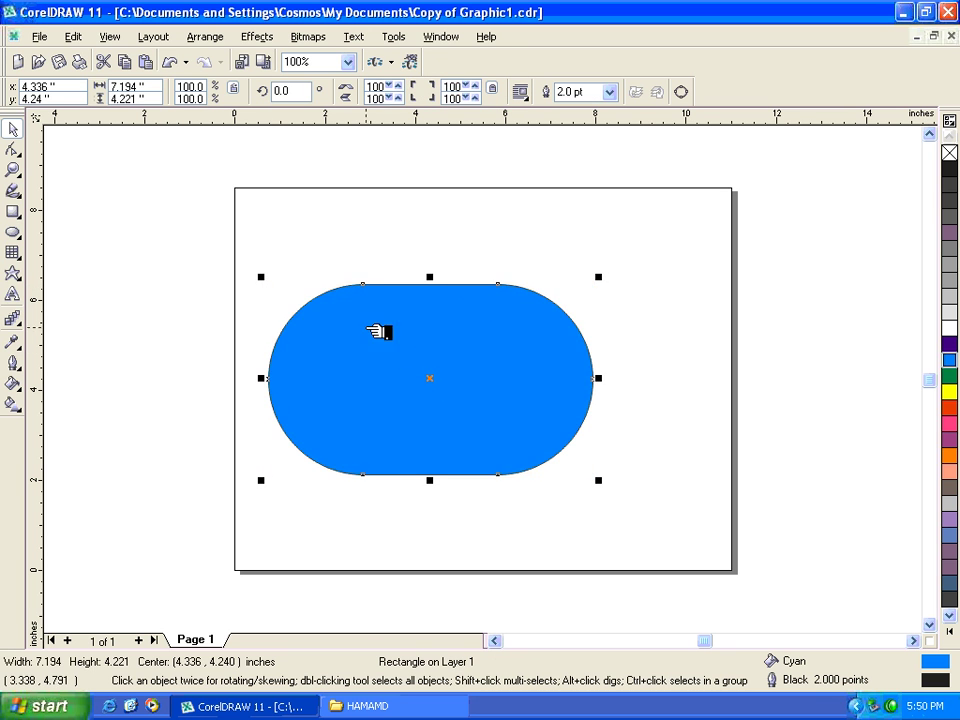
key("ctrl+z")
- Convert the rectangle's 2 pt outline to an object, and pull its upper-left node to the rectangle's centre
left_click(200, 36)
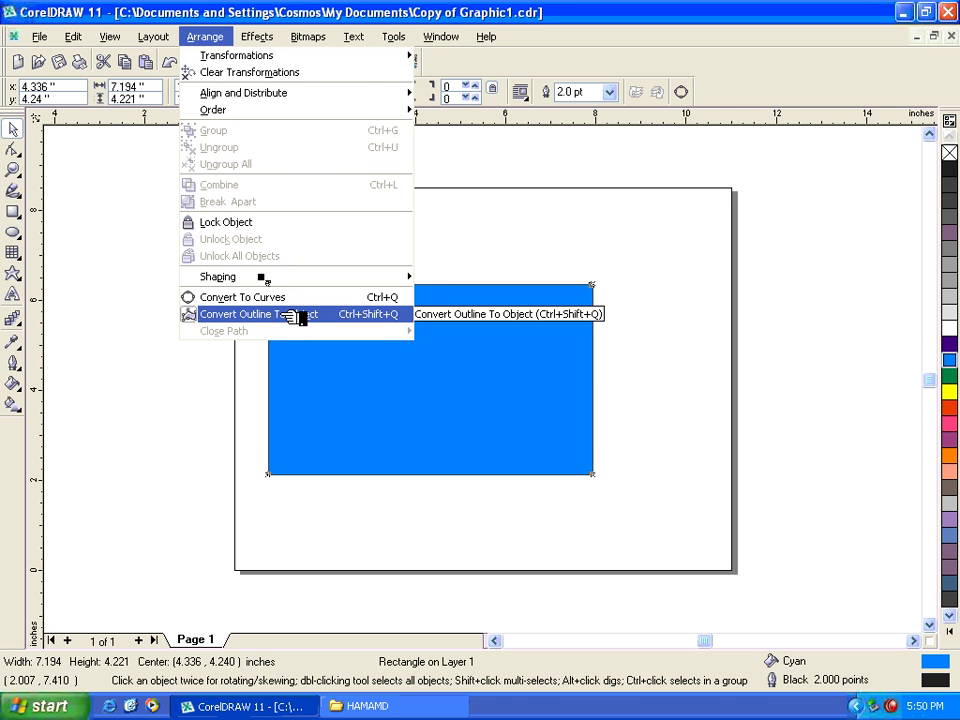
left_click(288, 316)
left_click_drag(272, 283, 429, 378)
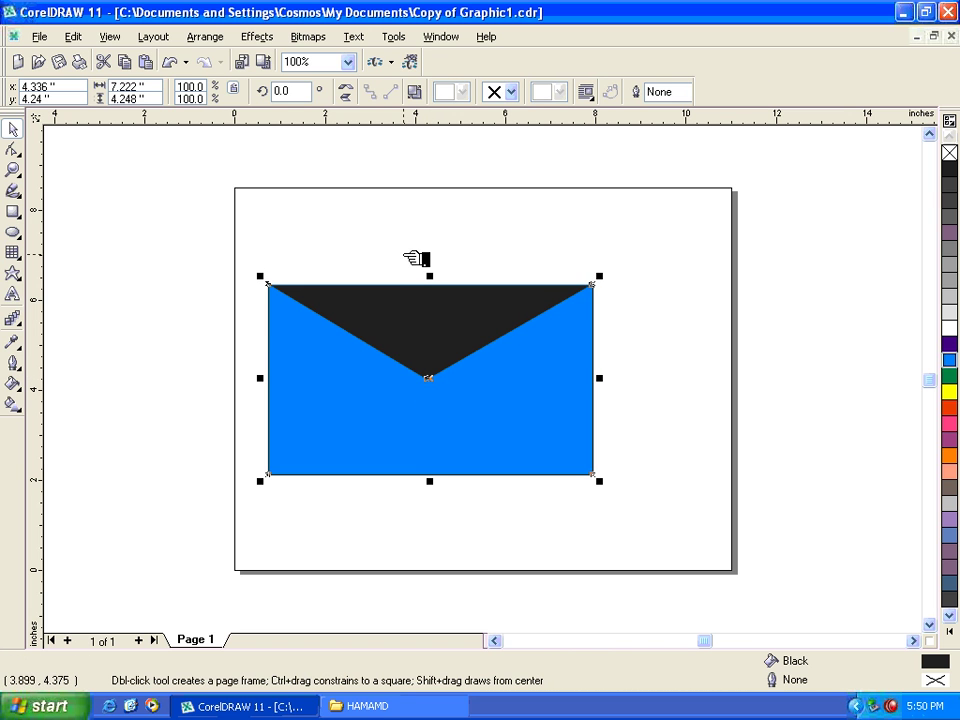
- Move the black curve about 4.62 inches right and 2.27 inches up, and pull nodes from both upper corners to its bottom edge's middle
key("F6")
left_click(12, 128)
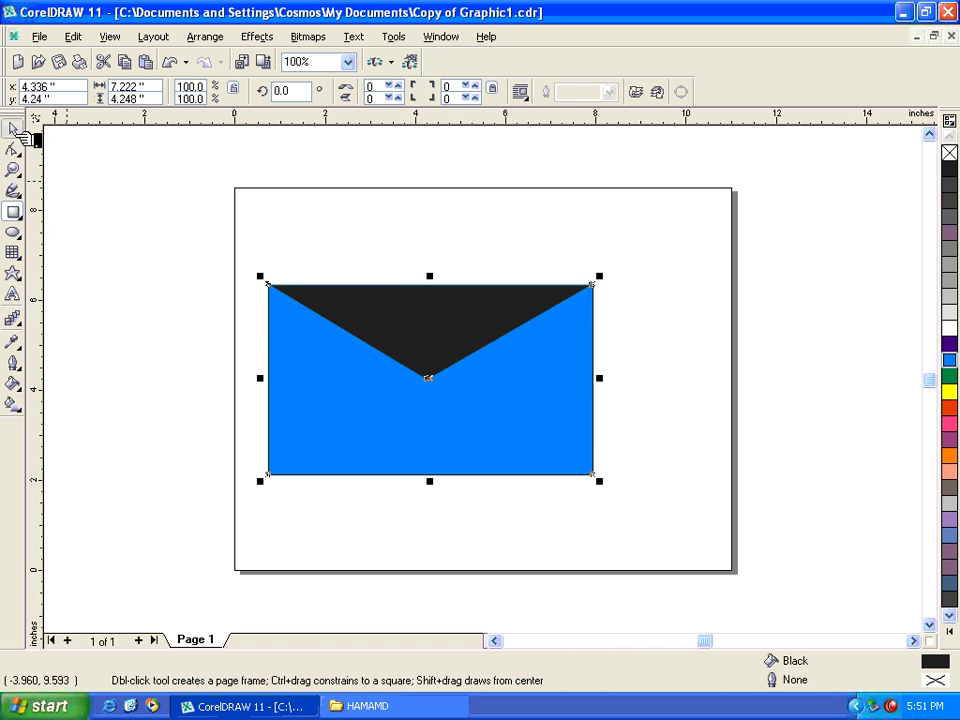
left_click_drag(390, 318, 600, 214)
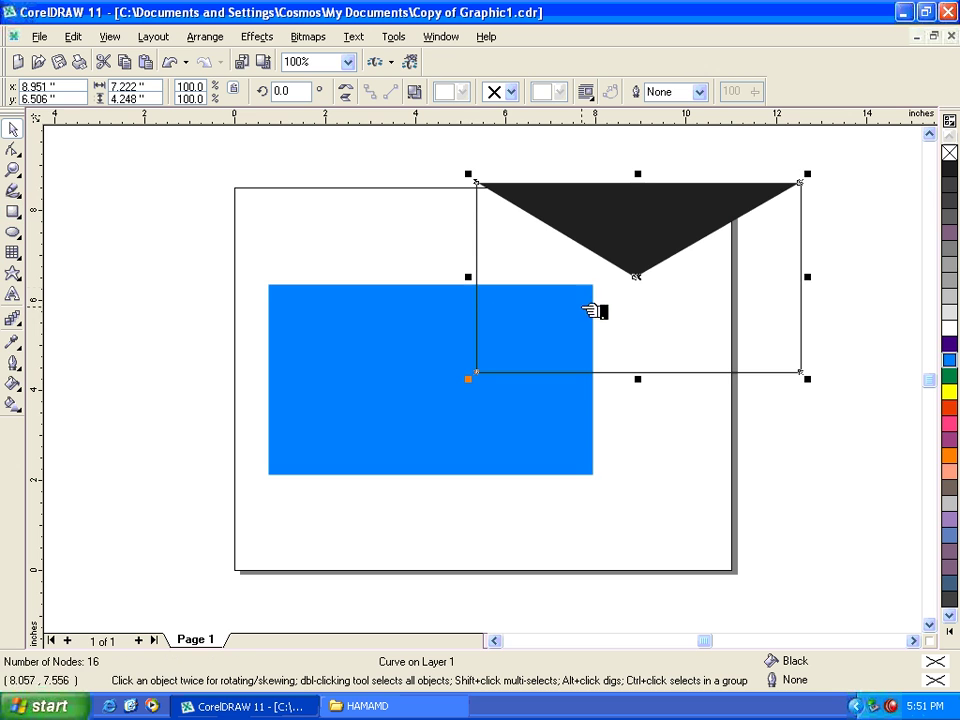
left_click_drag(483, 186, 656, 376)
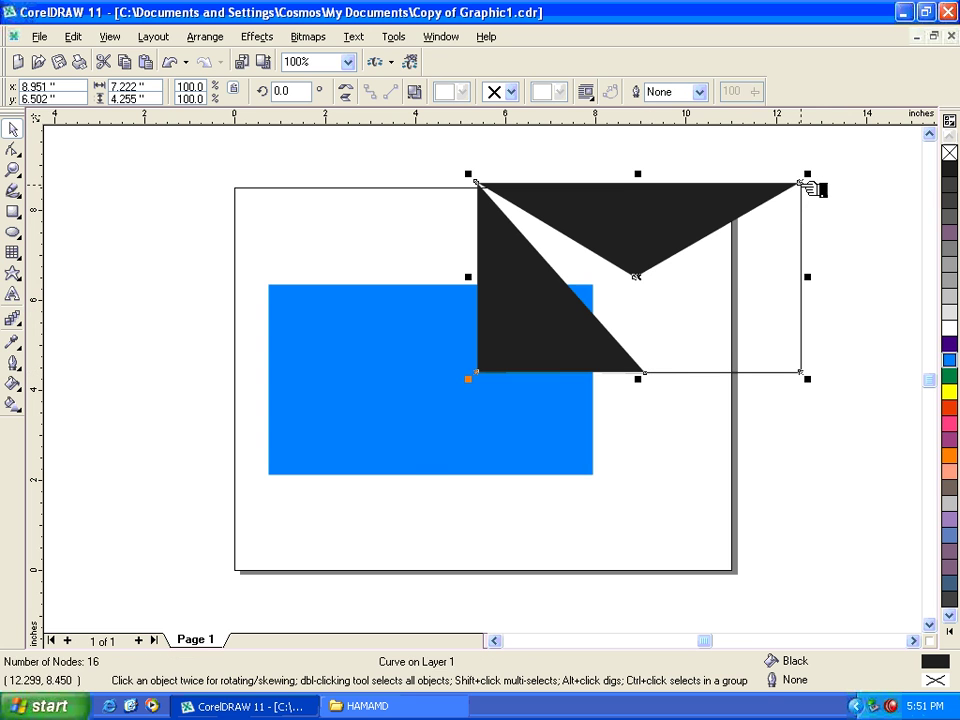
left_click_drag(808, 184, 648, 374)
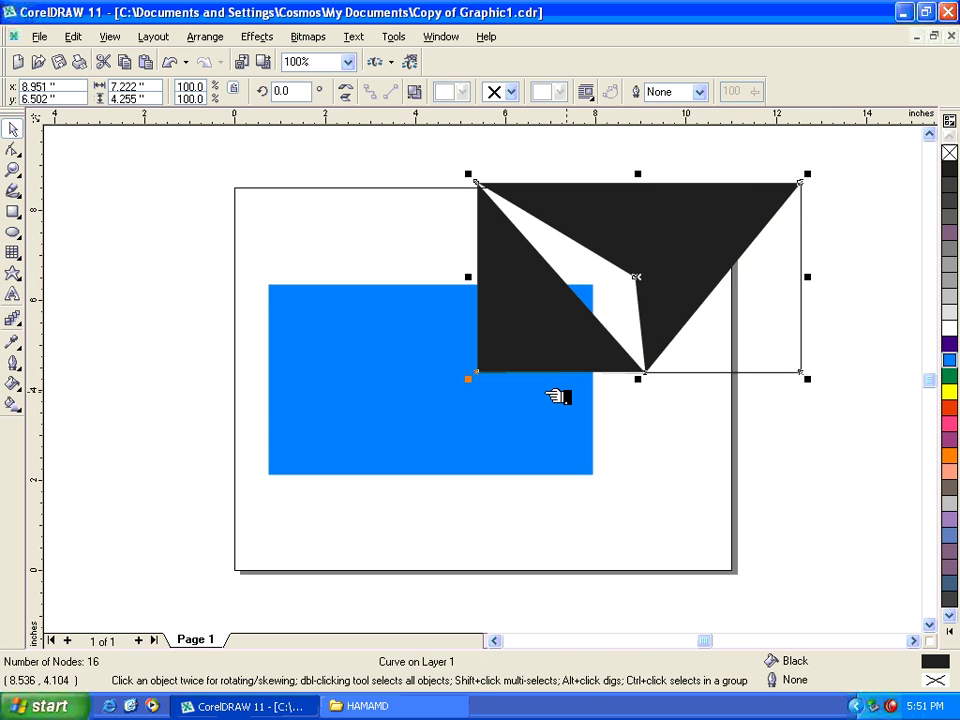
- Align the black curve to the left and top edges of the cyan rectangle
key("F6")
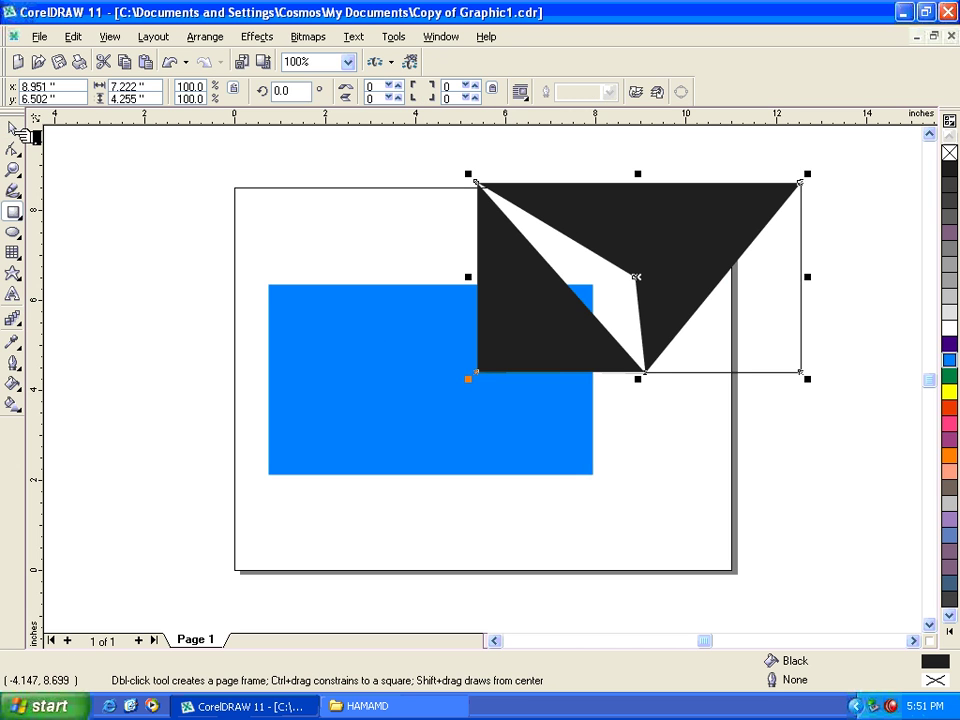
left_click(329, 330, "shift")
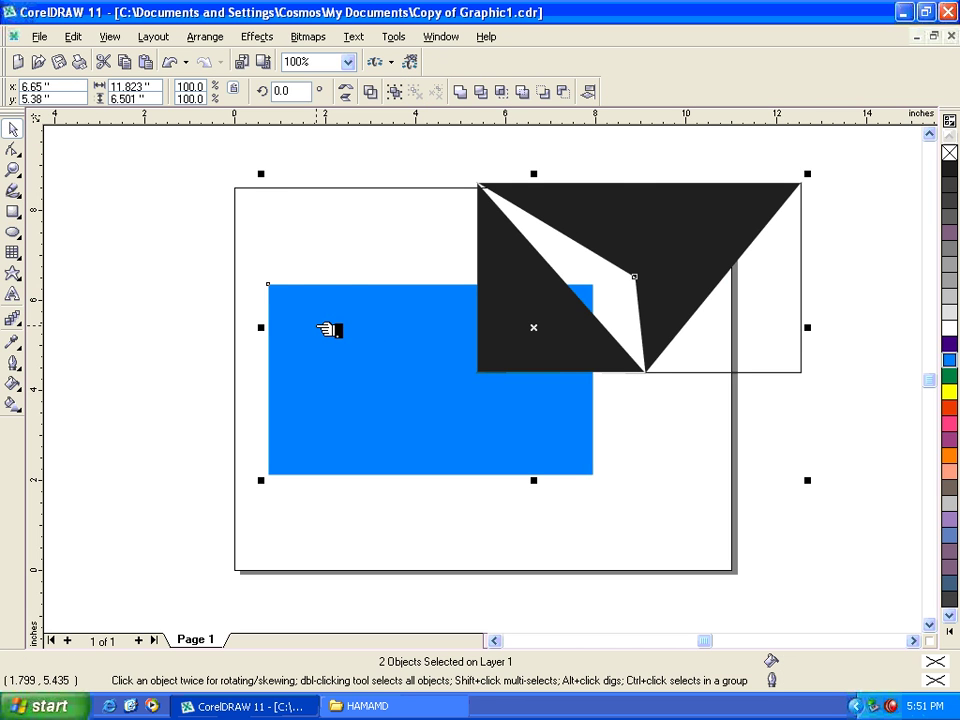
key("l")
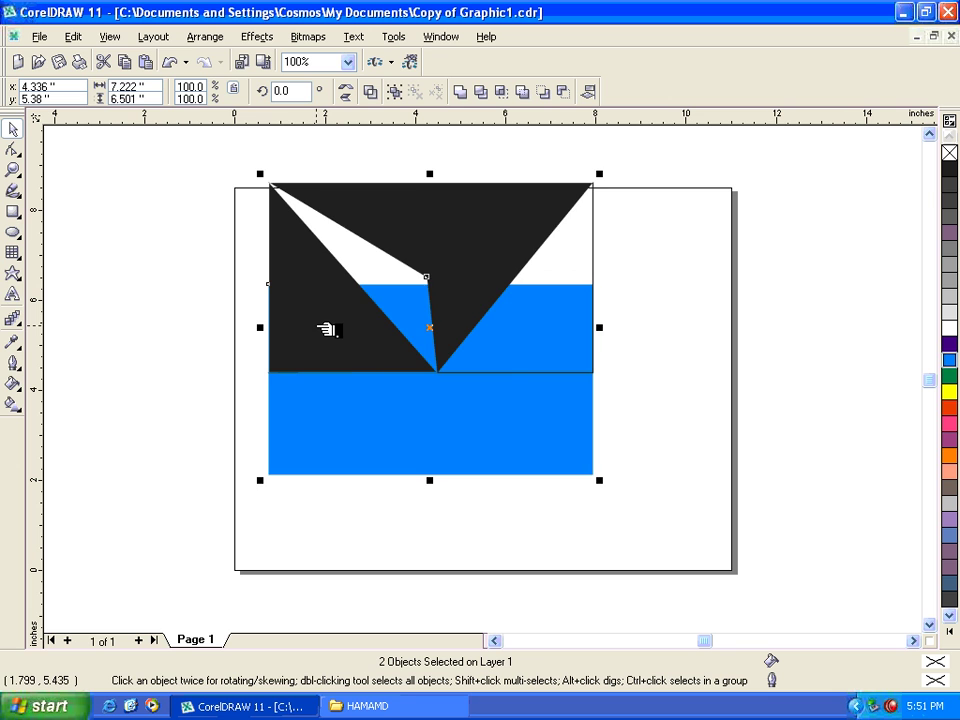
key("t")
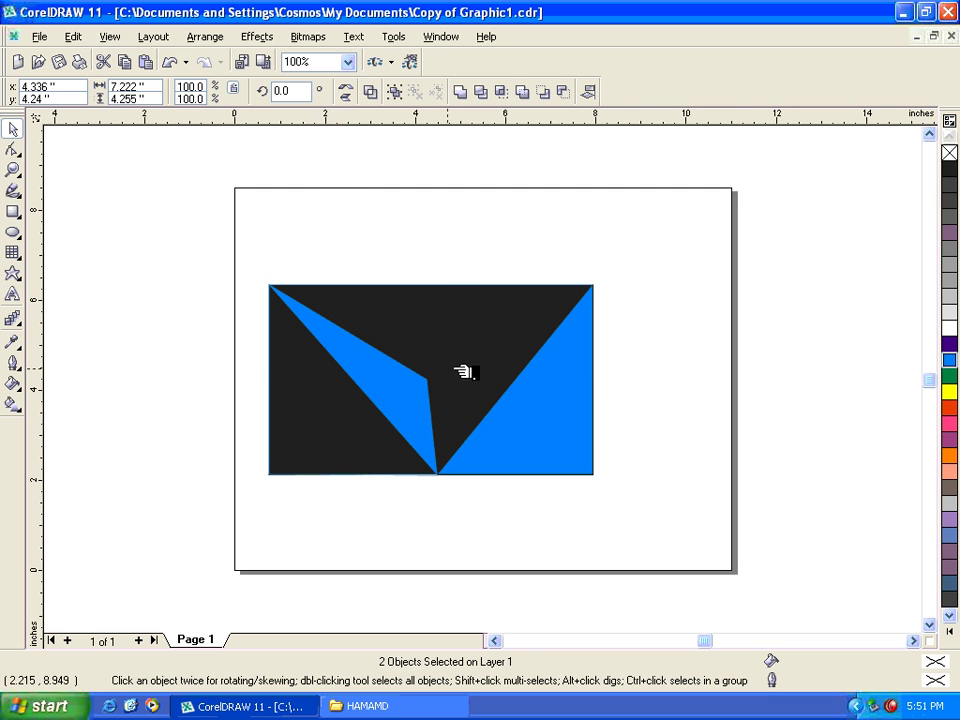
- Examine the aligned black curve up close, and review which Arrange commands are available for it
left_click(459, 437)
key("shift+F2")
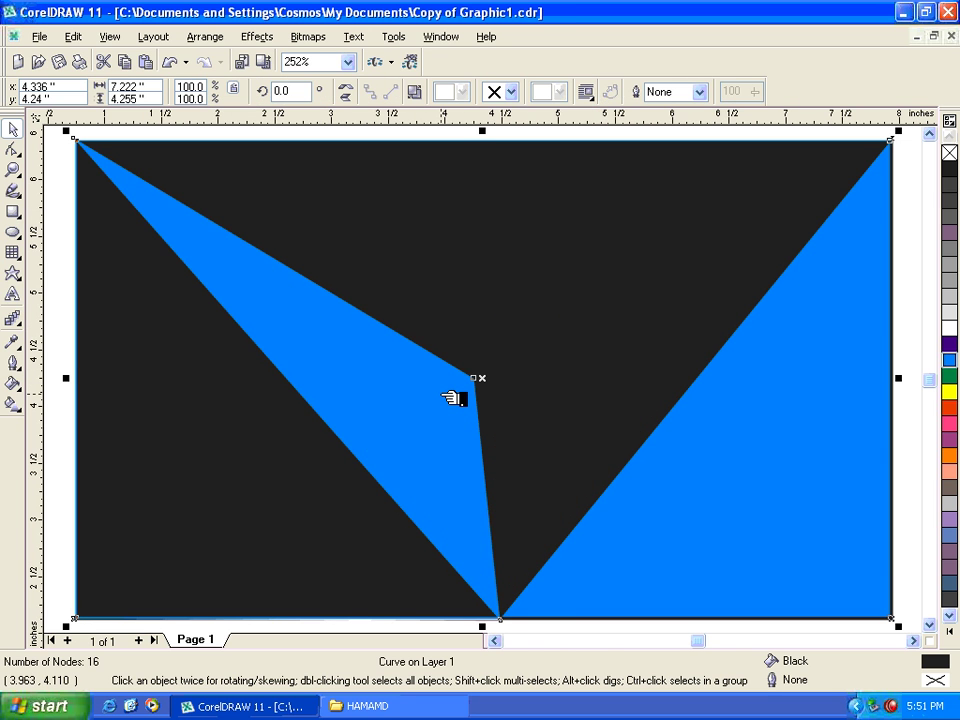
key("F3")
left_click(225, 253)
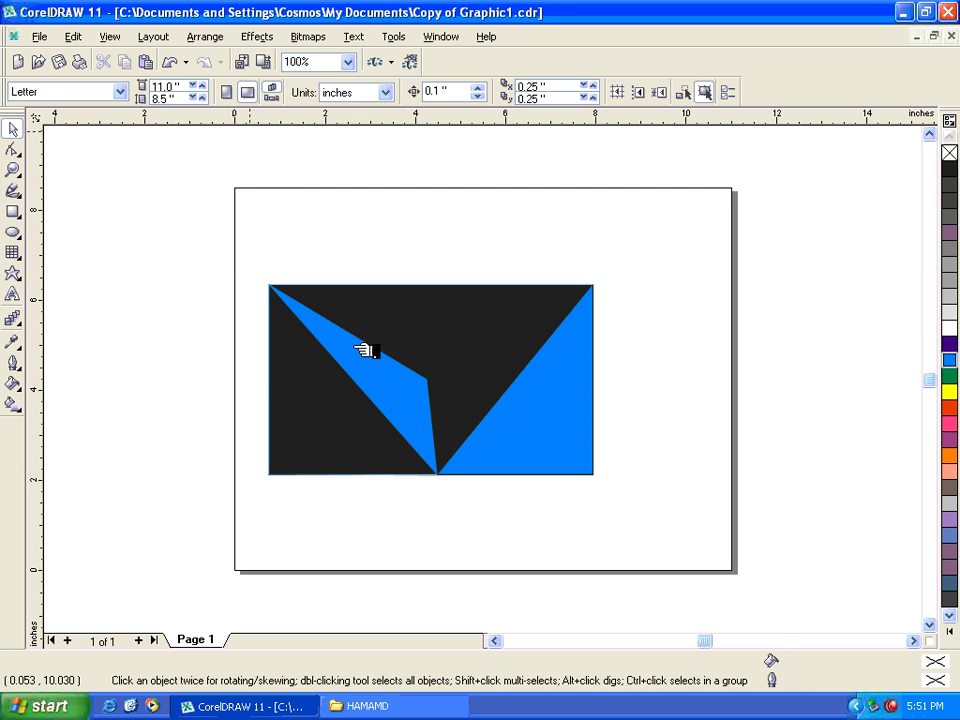
left_click(432, 352)
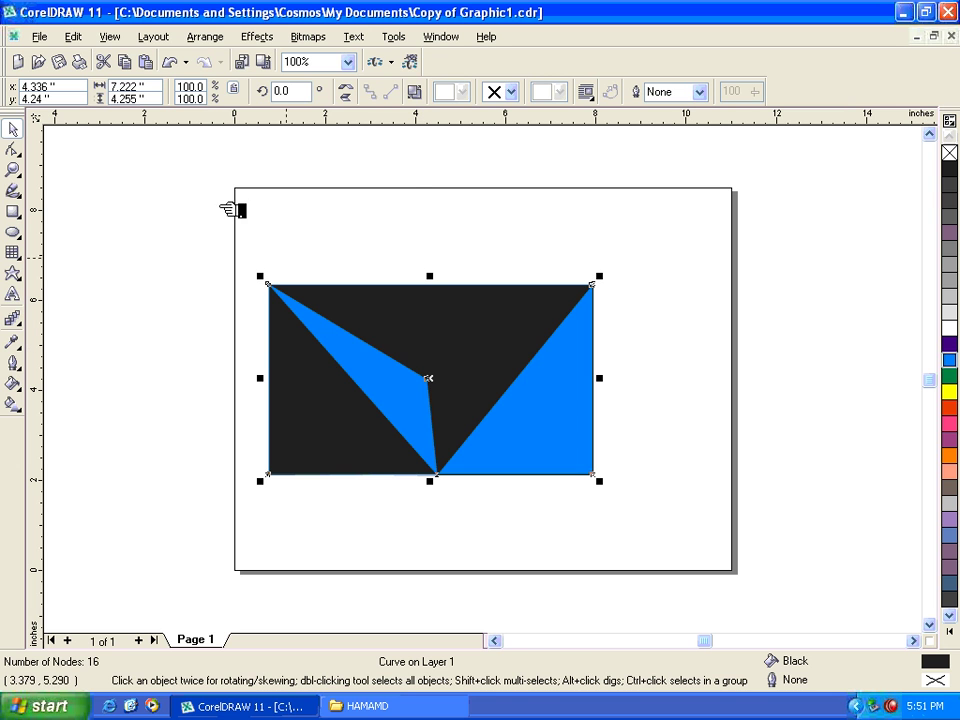
left_click(205, 36)
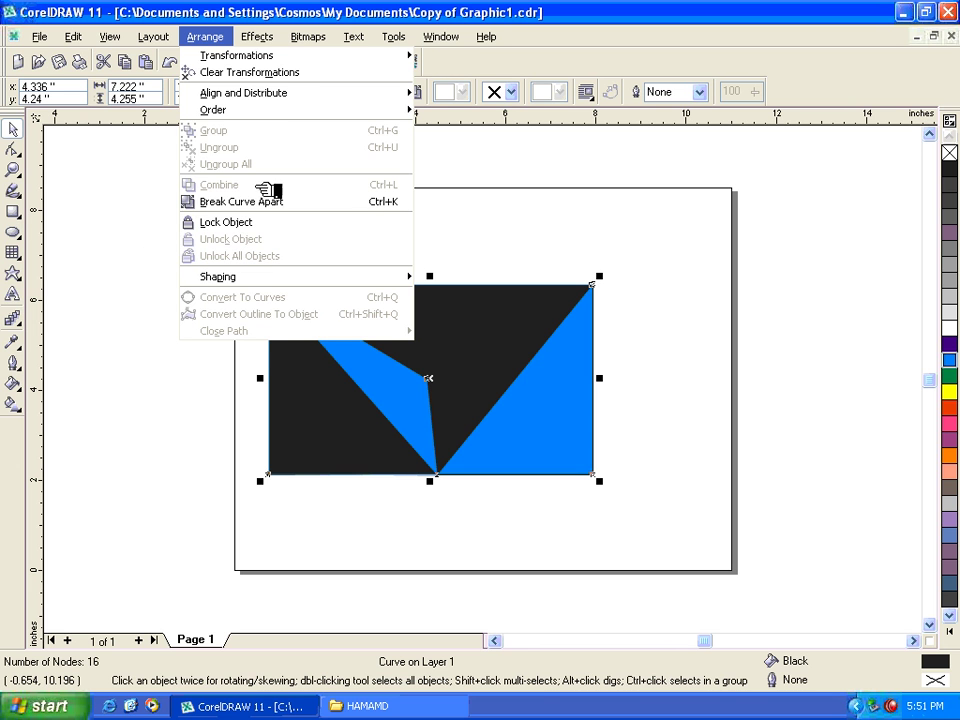
left_click(128, 195)
- Select both the black curve and the cyan rectangle
left_click_drag(114, 171, 654, 508)
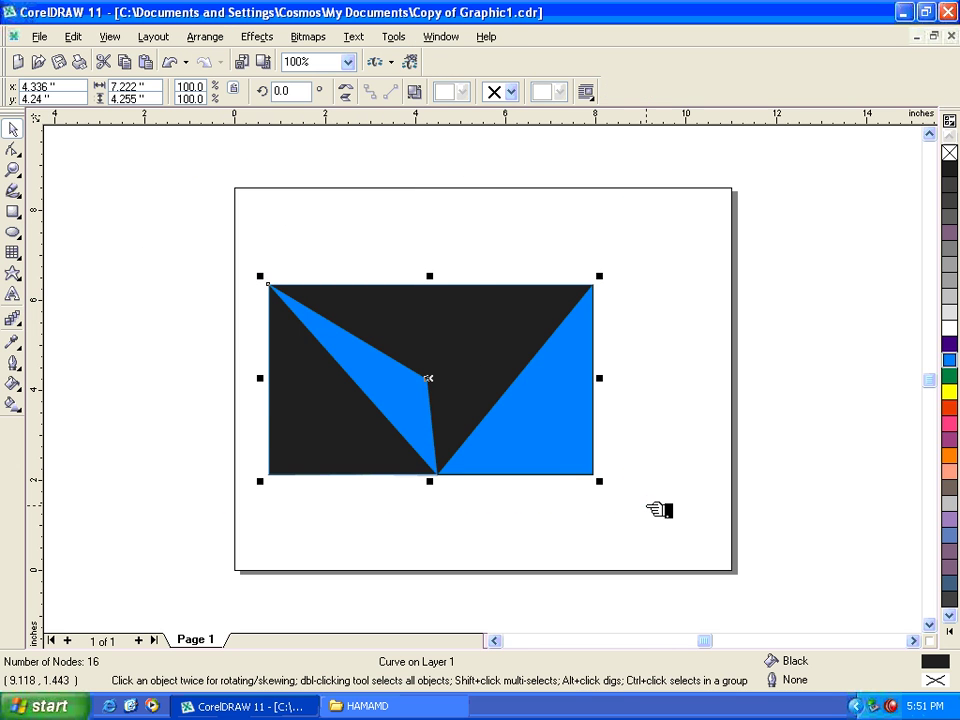